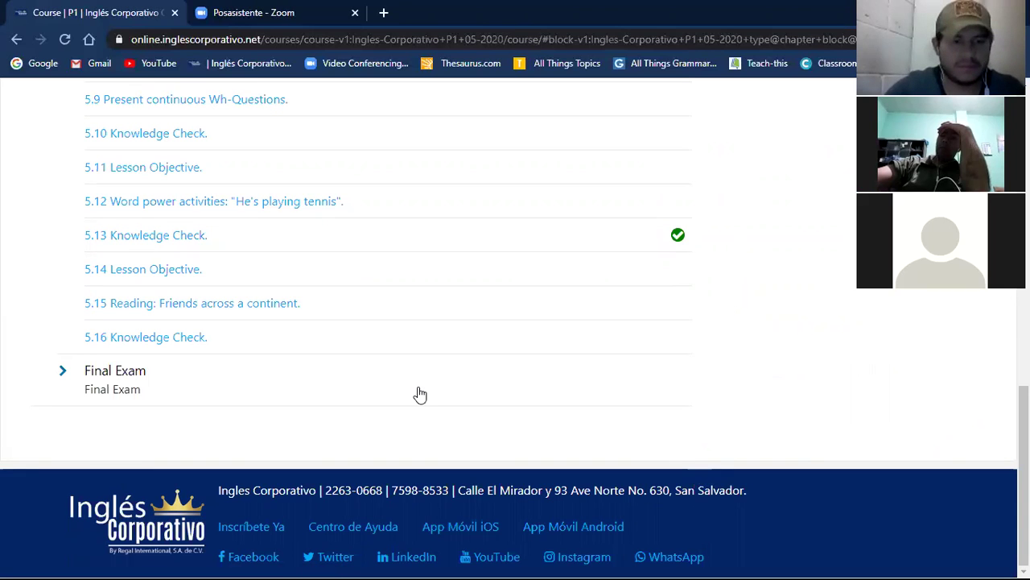
Expand the Final Exam section of the course outline and open its "A. Listening" unit.
left_click(93, 386)
left_click(87, 386)
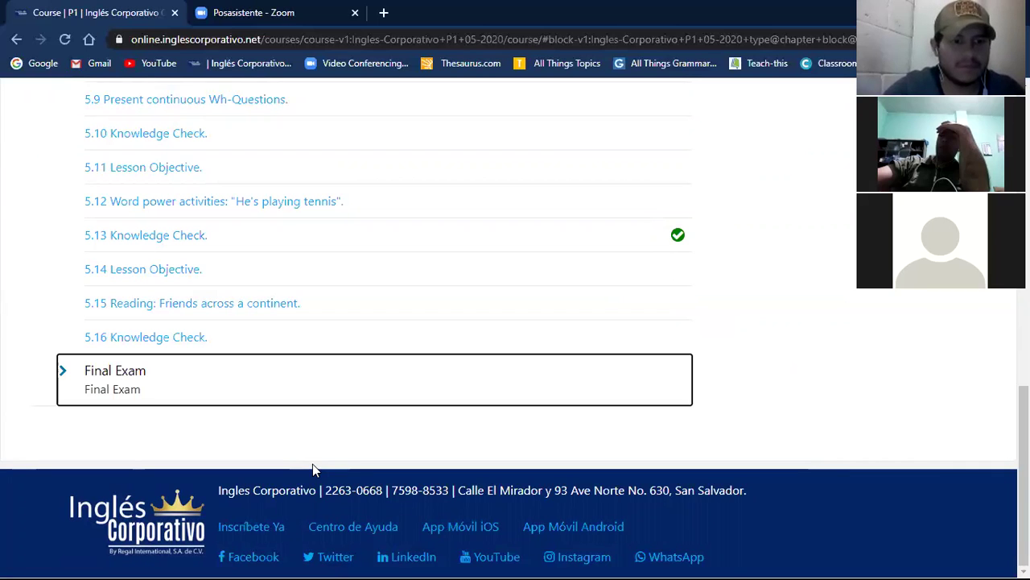
left_click(125, 368)
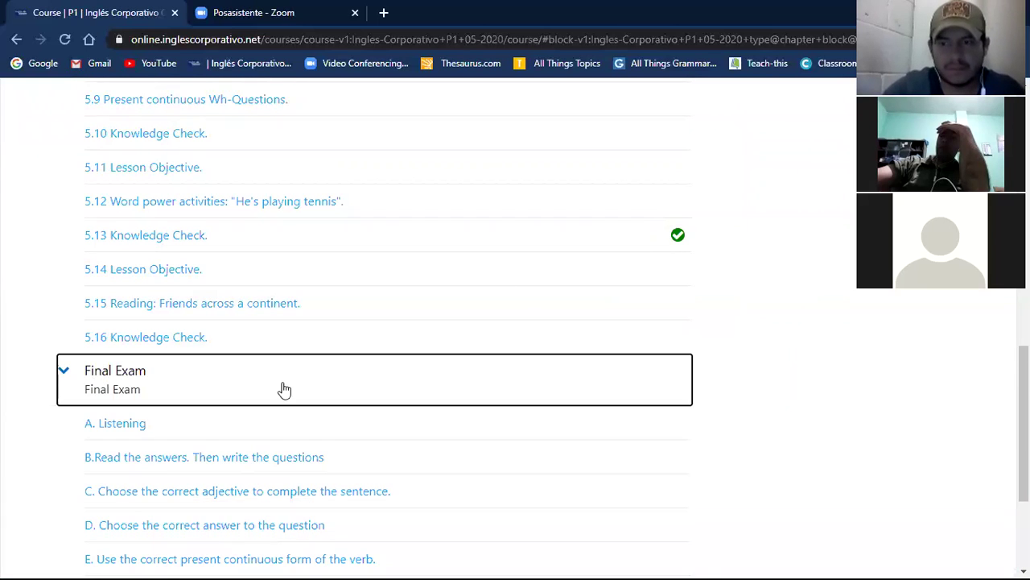
scroll(281, 388, "down", 2)
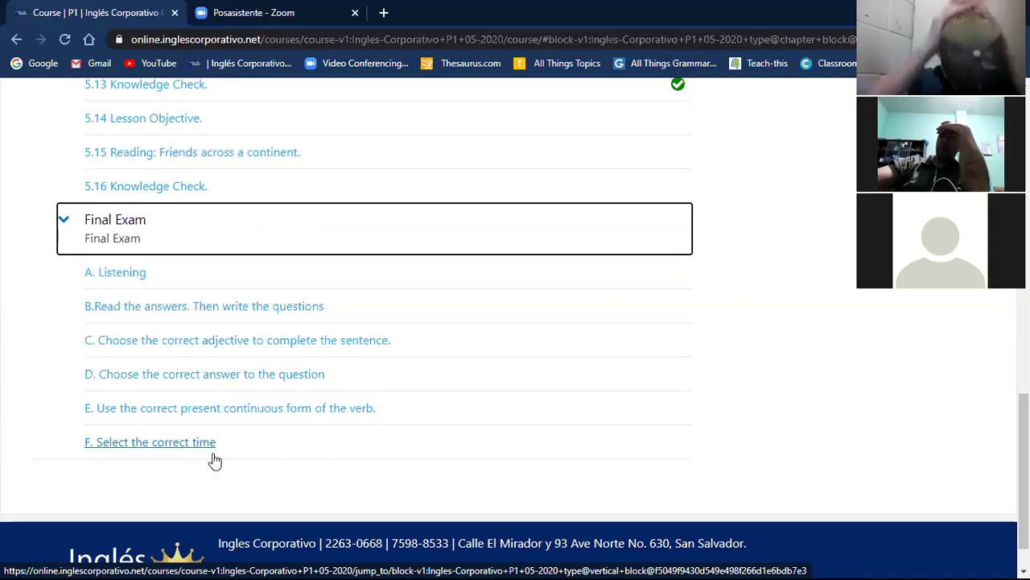
left_click(120, 275)
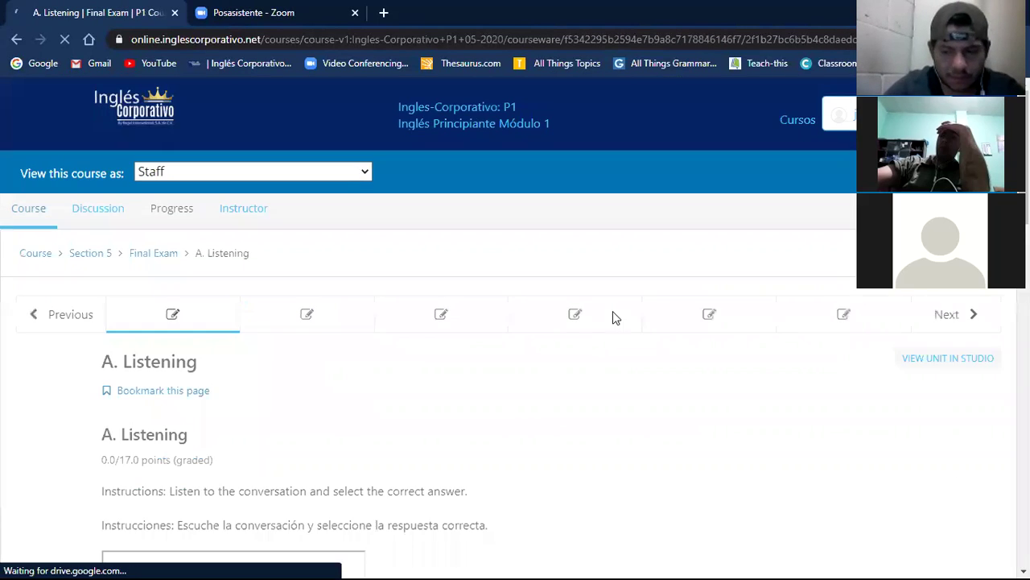
Read through the instructions and the four listening questions with their answer options.
scroll(606, 392, "down", 3)
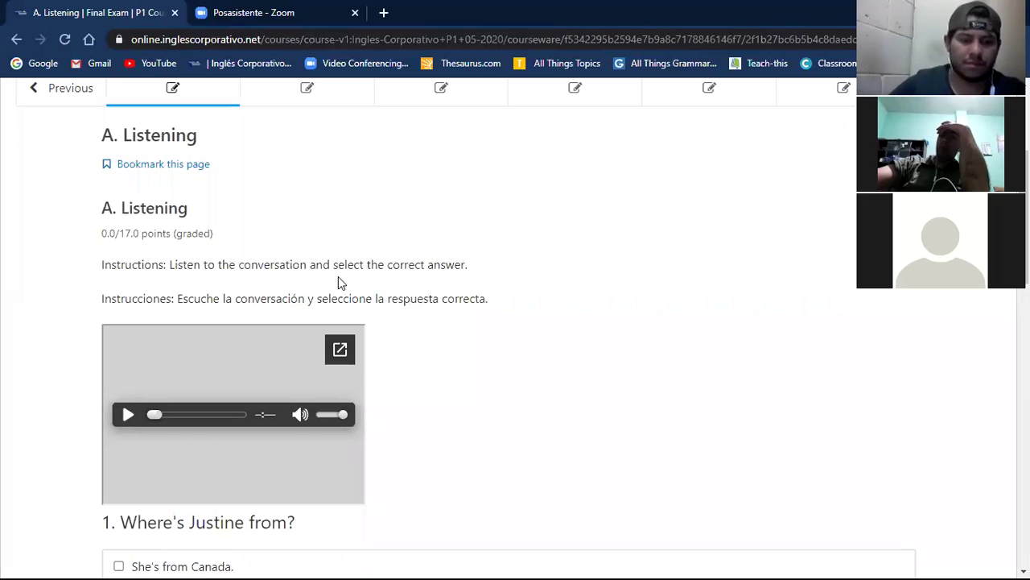
scroll(454, 387, "down", 1)
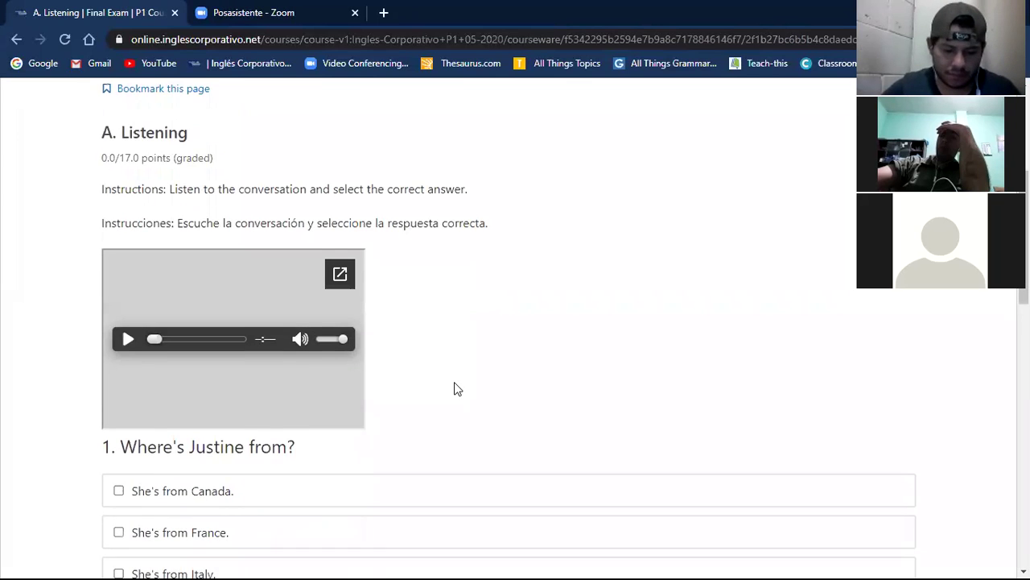
scroll(454, 388, "down", 1)
scroll(454, 386, "down", 1)
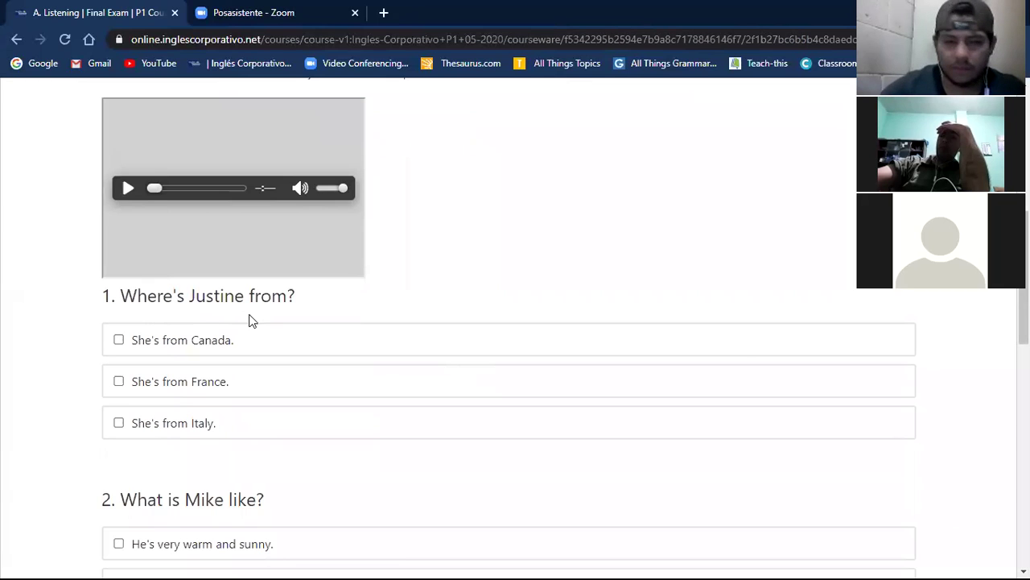
scroll(405, 469, "down", 2)
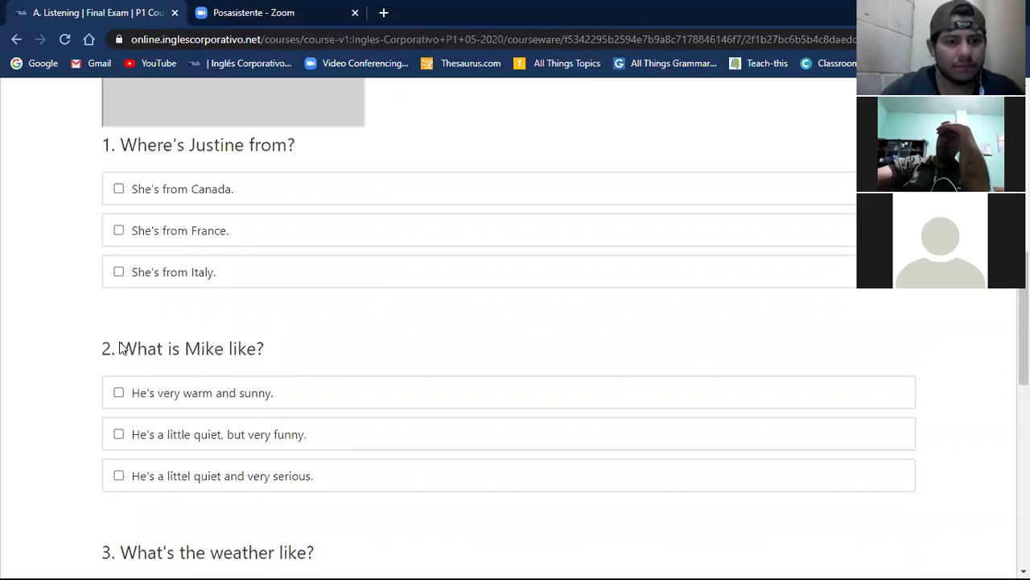
scroll(426, 515, "down", 1)
scroll(436, 521, "down", 2)
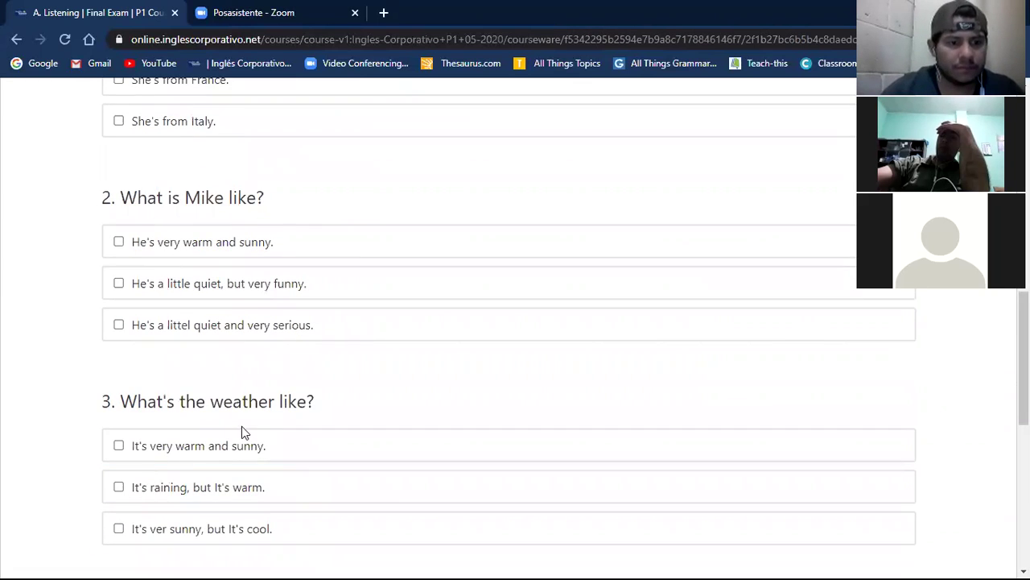
scroll(385, 456, "down", 5)
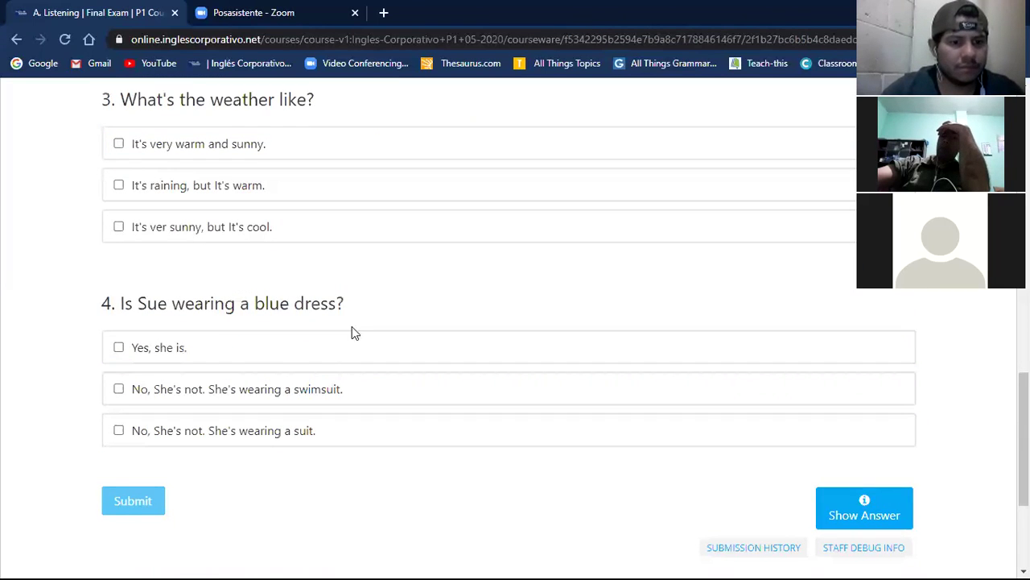
scroll(383, 349, "up", 11)
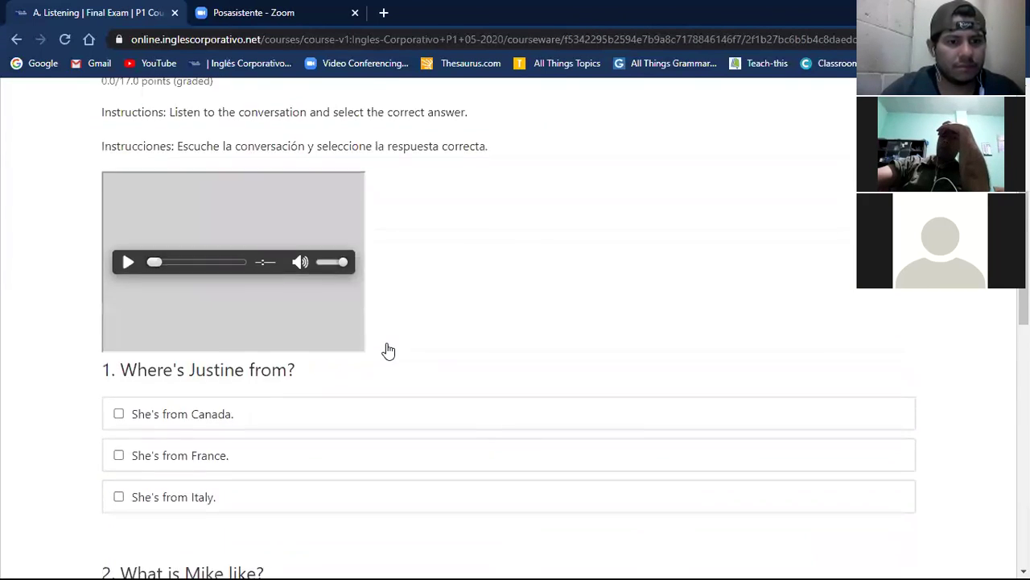
Open the embedded recording Unit 03-04 Quiz..mp3 in its own tab, start playing it and return to the listening questions.
left_click(128, 263)
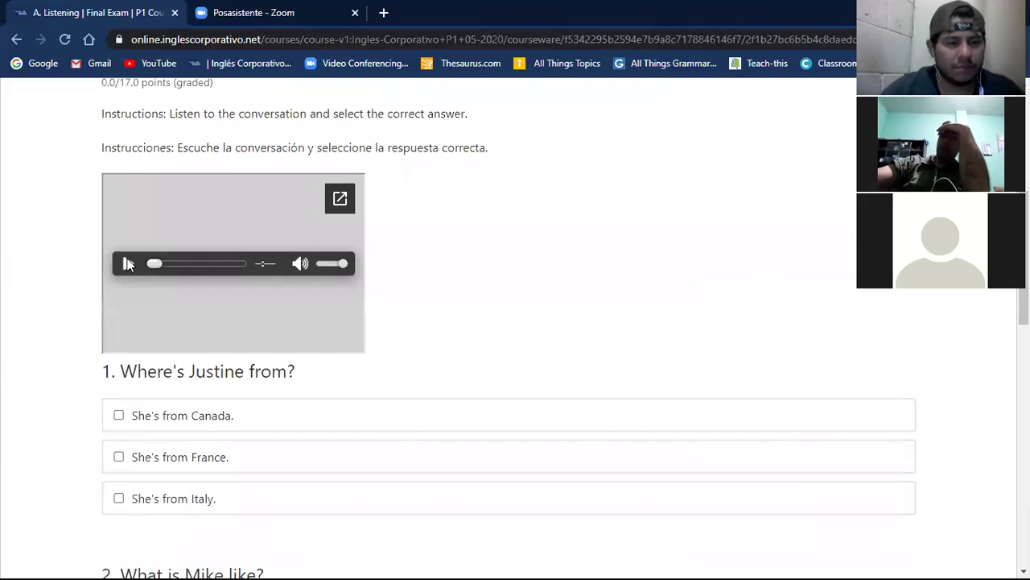
left_click(128, 264)
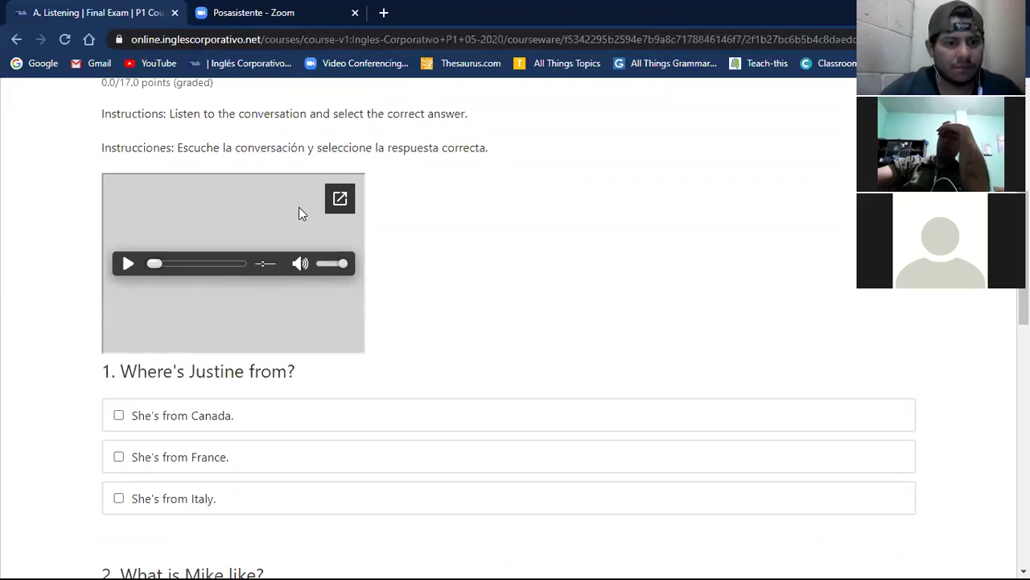
left_click(340, 198)
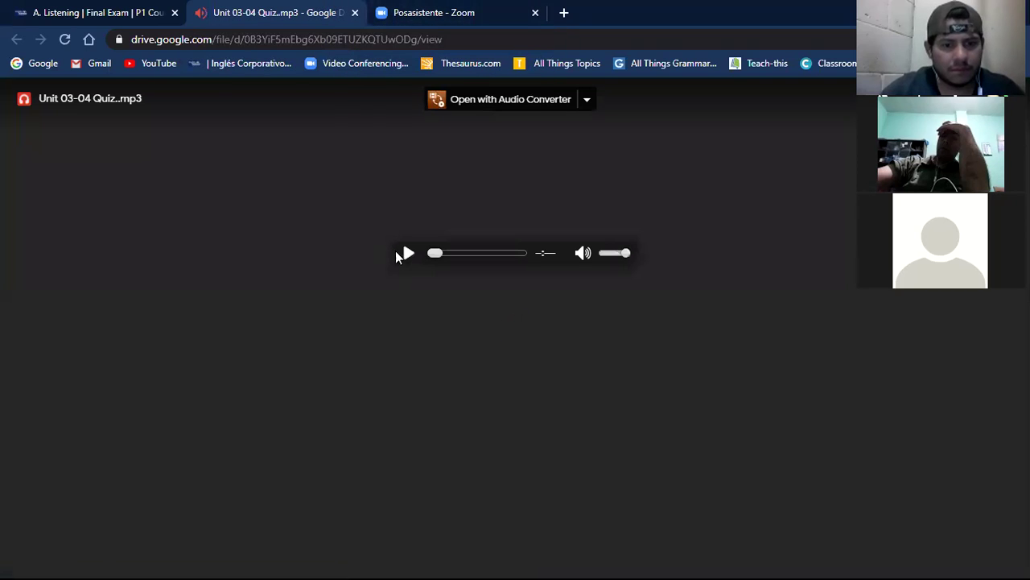
left_click(406, 255)
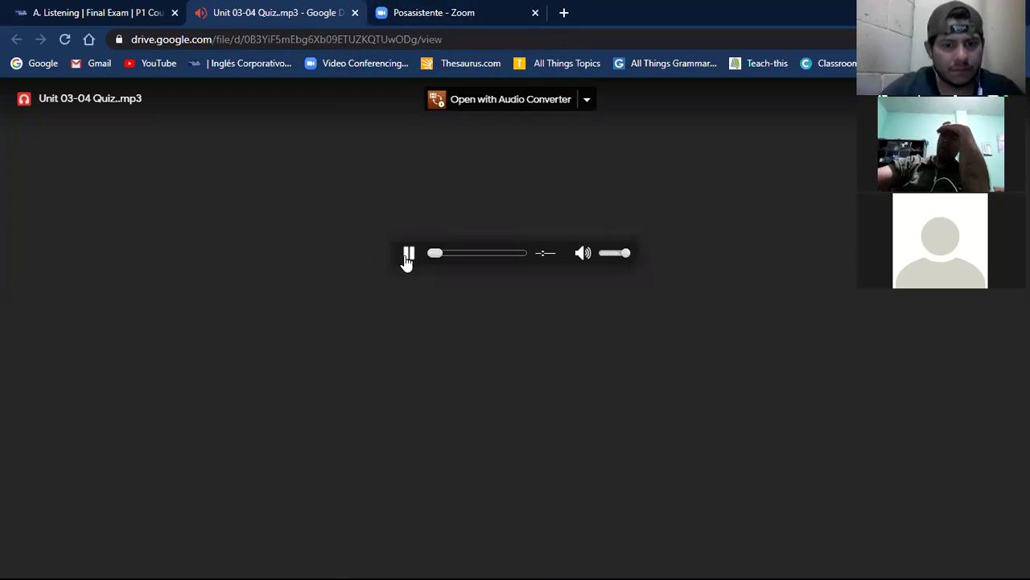
left_click(441, 8)
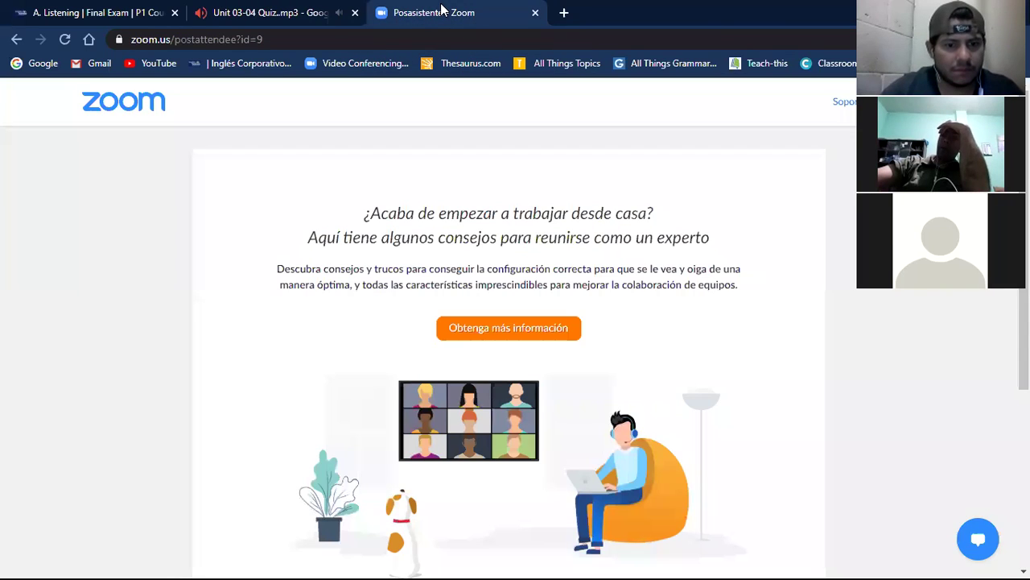
left_click(279, 11)
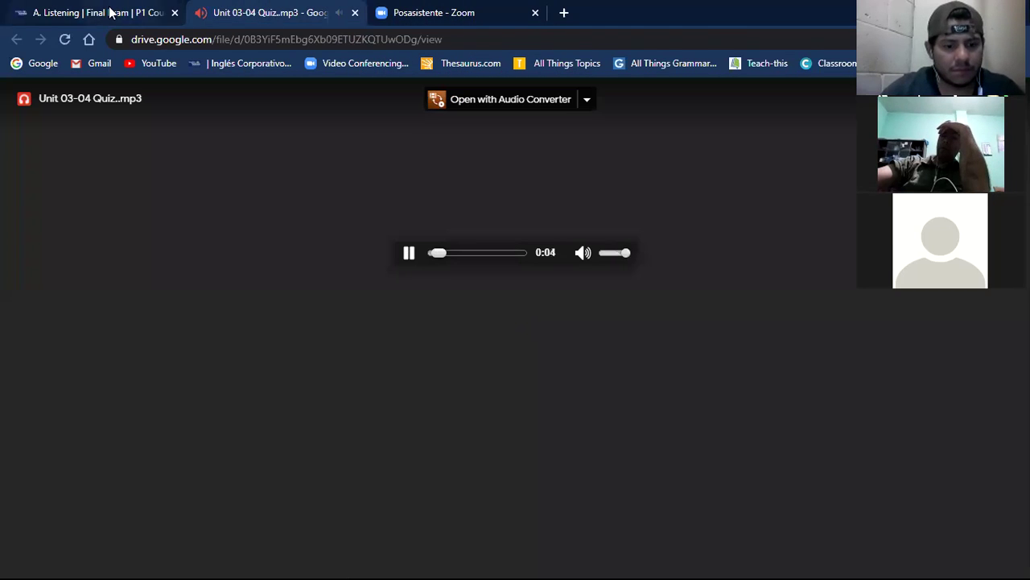
left_click(111, 11)
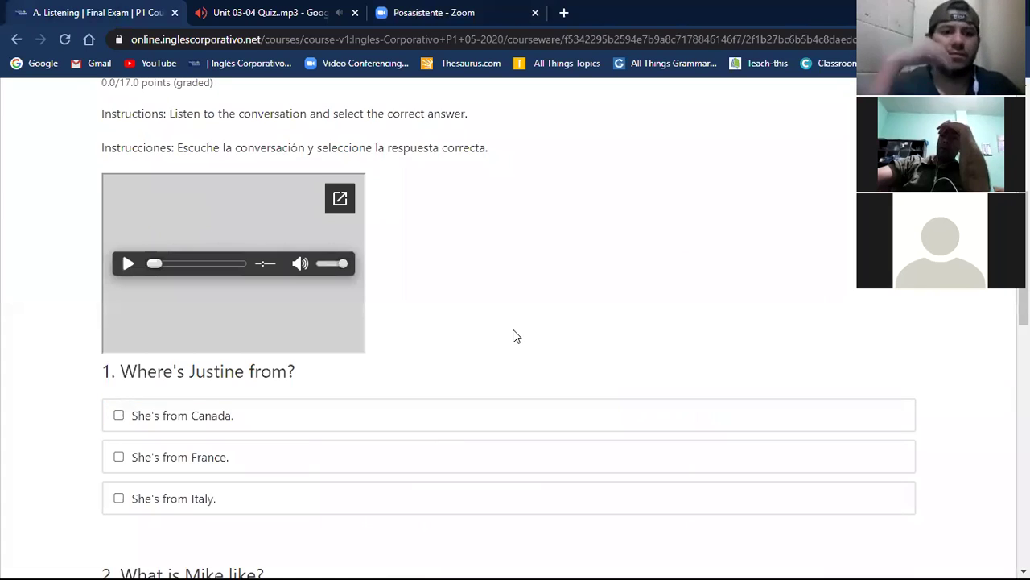
scroll(516, 336, "down", 3)
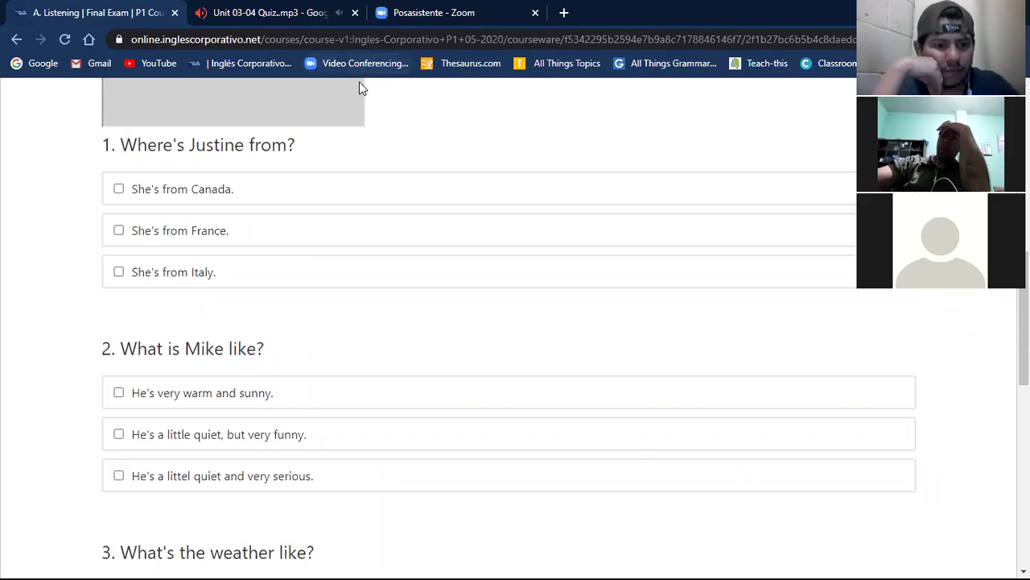
Pause the recording and answer question 1 with "She's from Canada.".
left_click(437, 9)
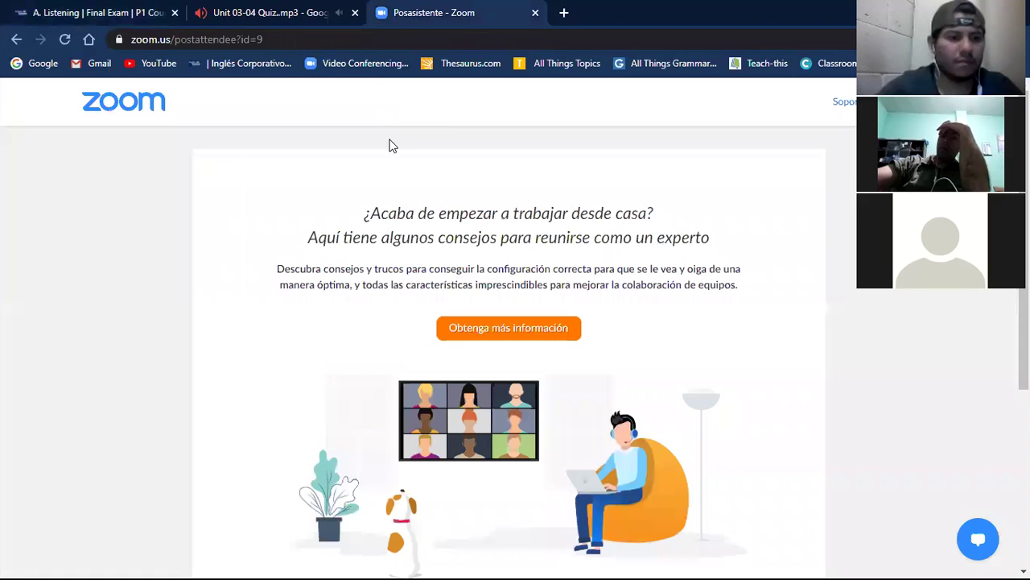
left_click(281, 9)
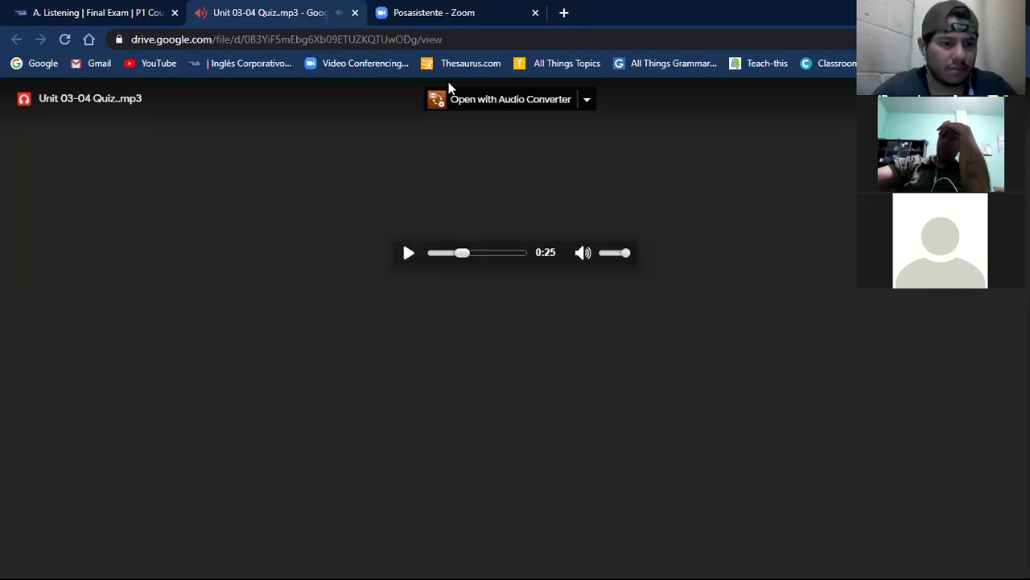
left_click(133, 12)
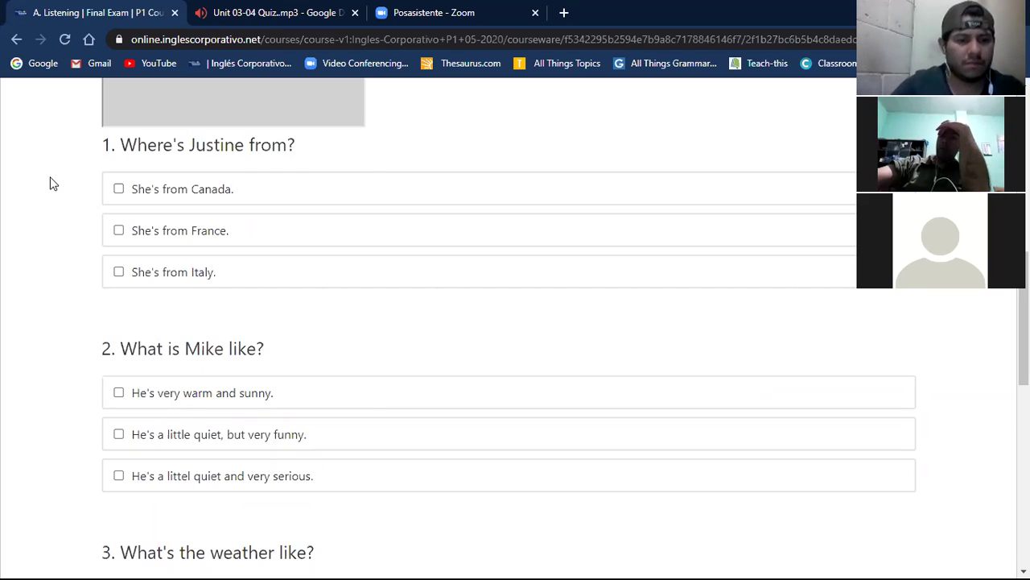
left_click(120, 196)
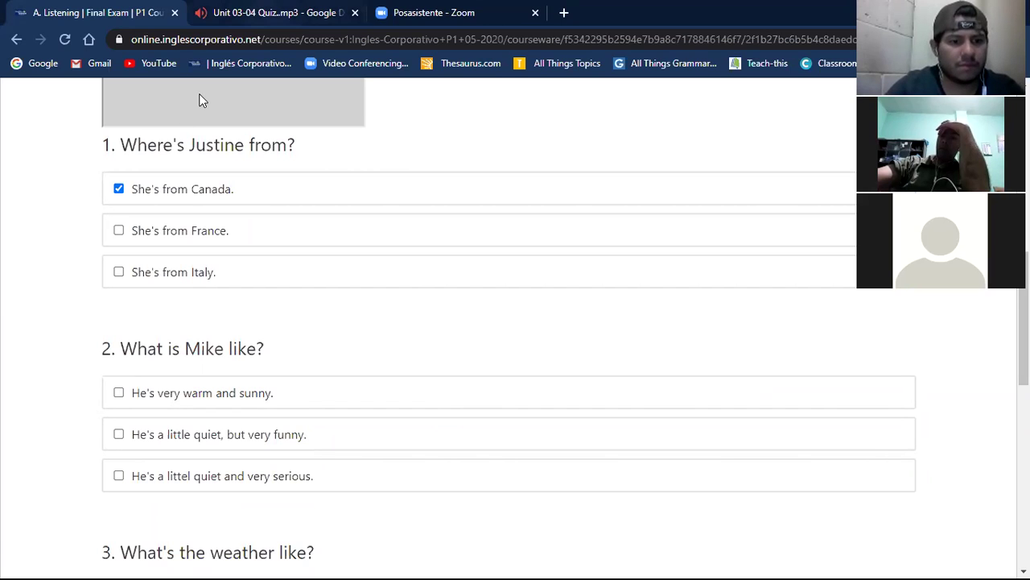
Play the next part of the recording, pause it and answer question 2 with "He's a little quiet, but very funny.".
key("ctrl+Tab")
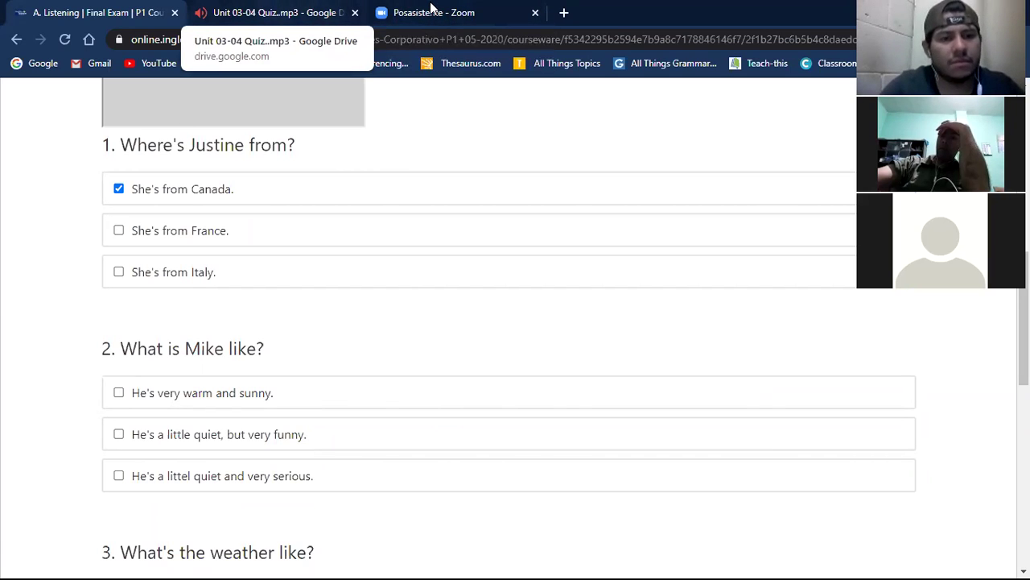
left_click(411, 253)
left_click(71, 10)
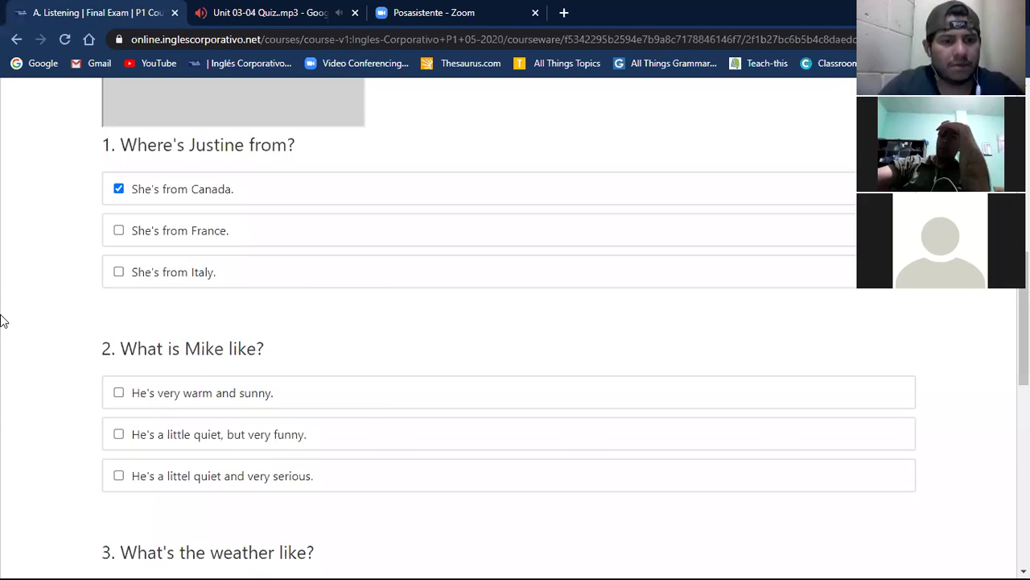
scroll(5, 415, "down", 1)
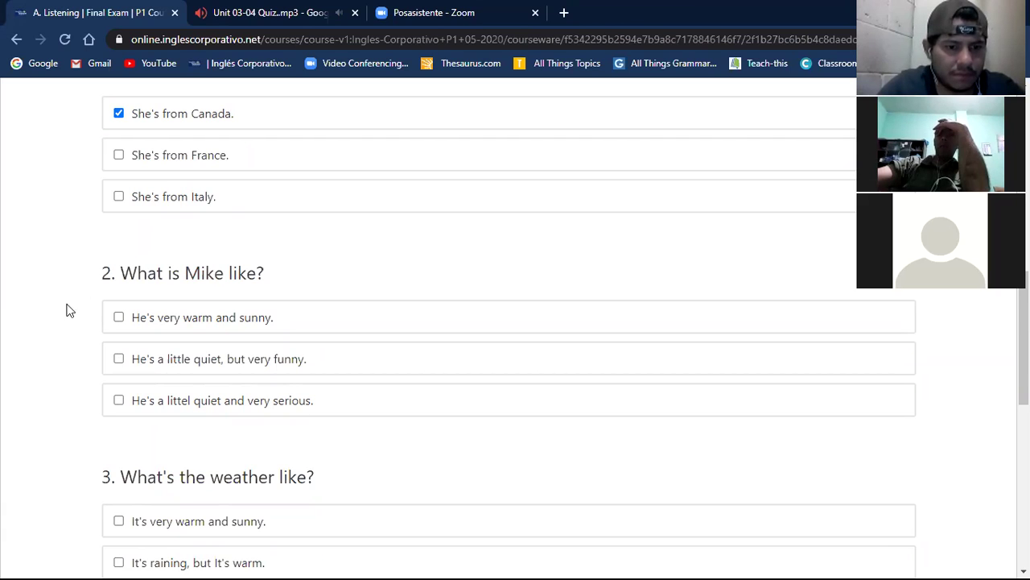
key("ctrl+Tab")
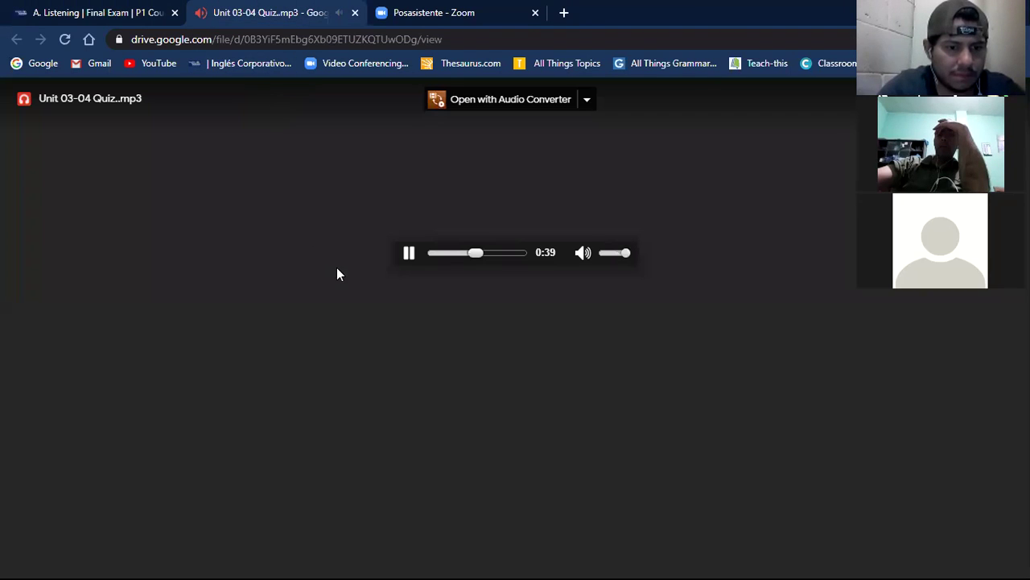
left_click(405, 253)
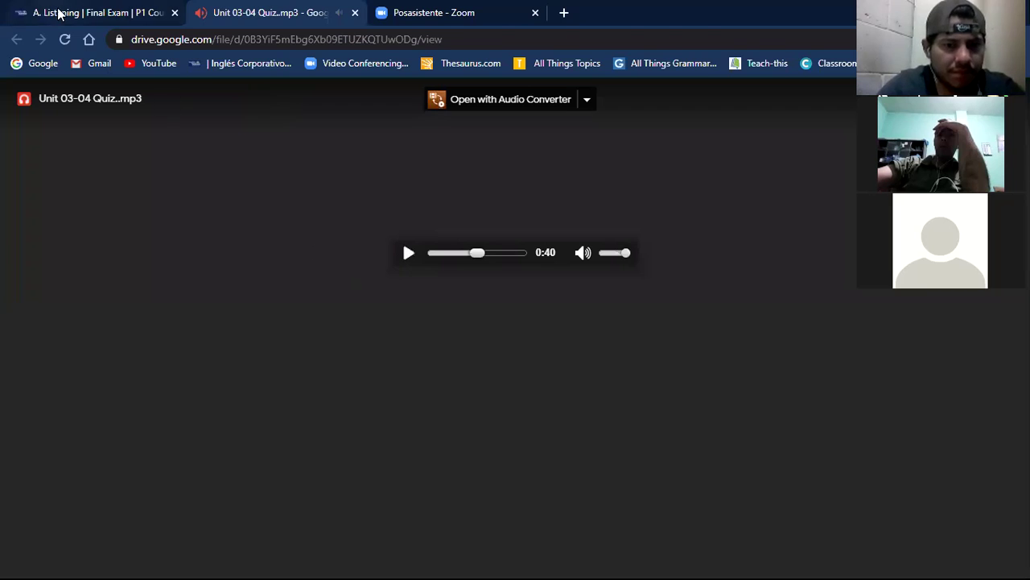
left_click(81, 12)
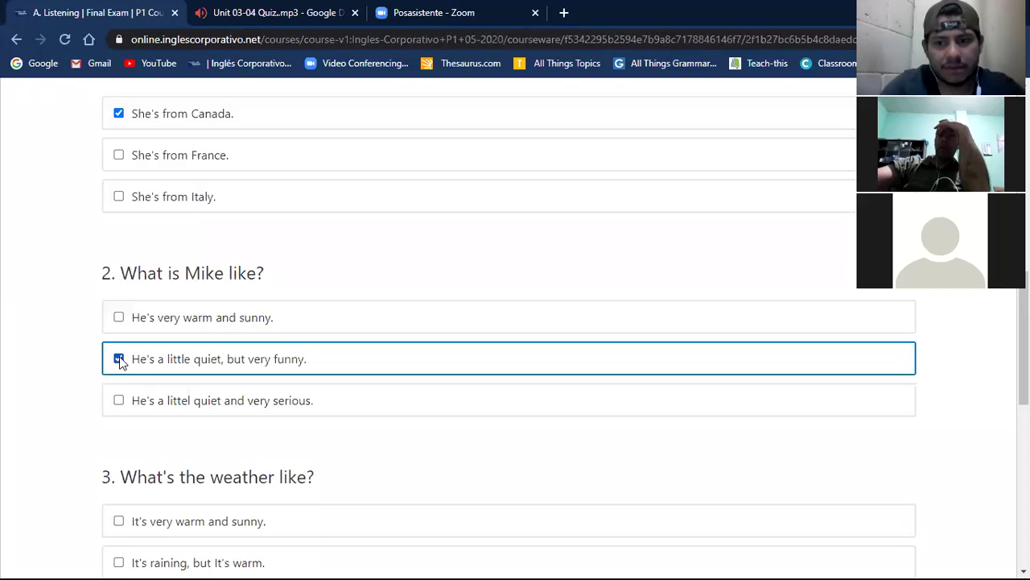
Play the next part of the recording, pause it and answer question 3 with "It's raining, but It's warm.".
scroll(54, 383, "down", 3)
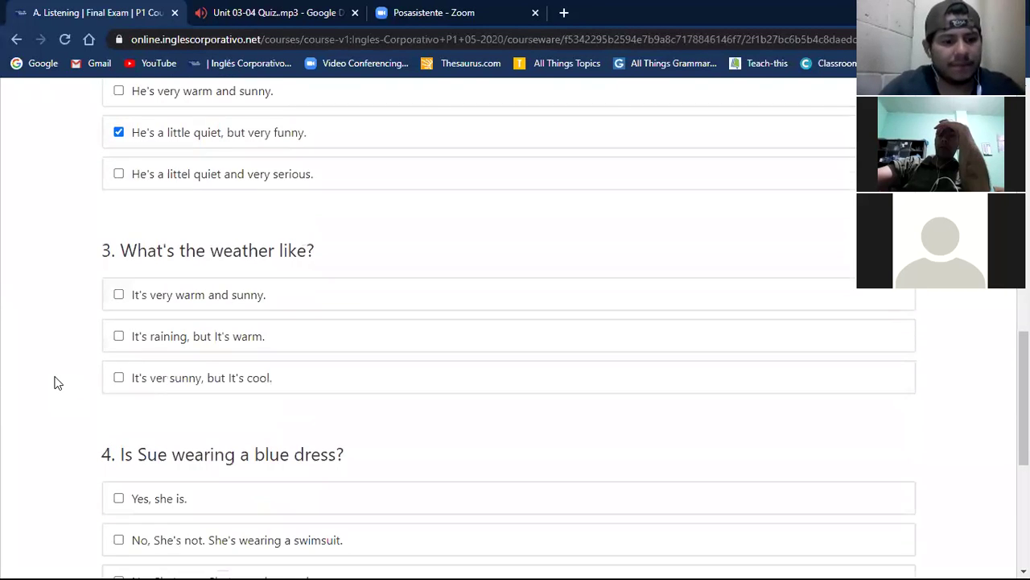
scroll(54, 383, "down", 1)
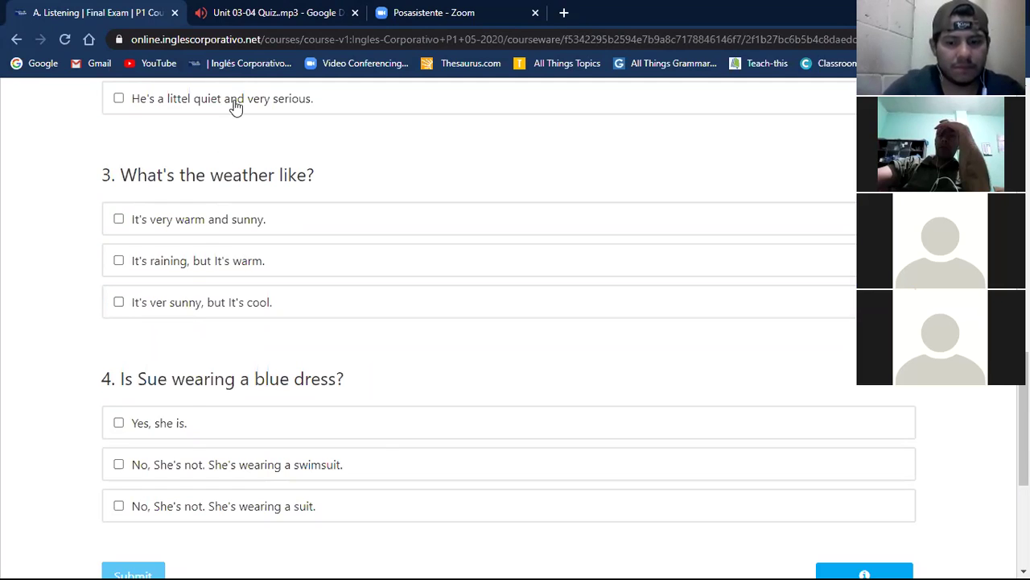
key("ctrl+Tab")
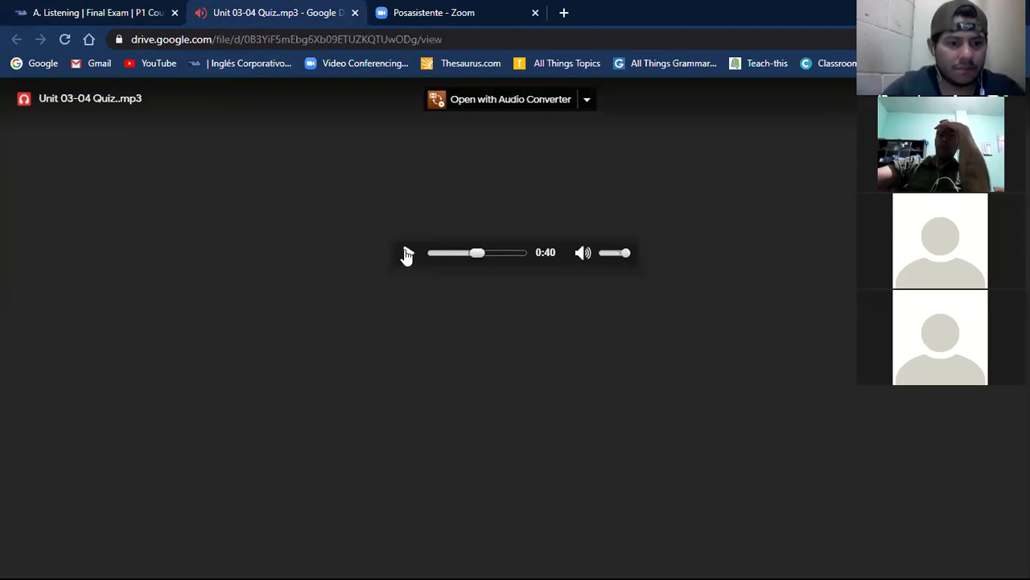
left_click(408, 254)
left_click(78, 13)
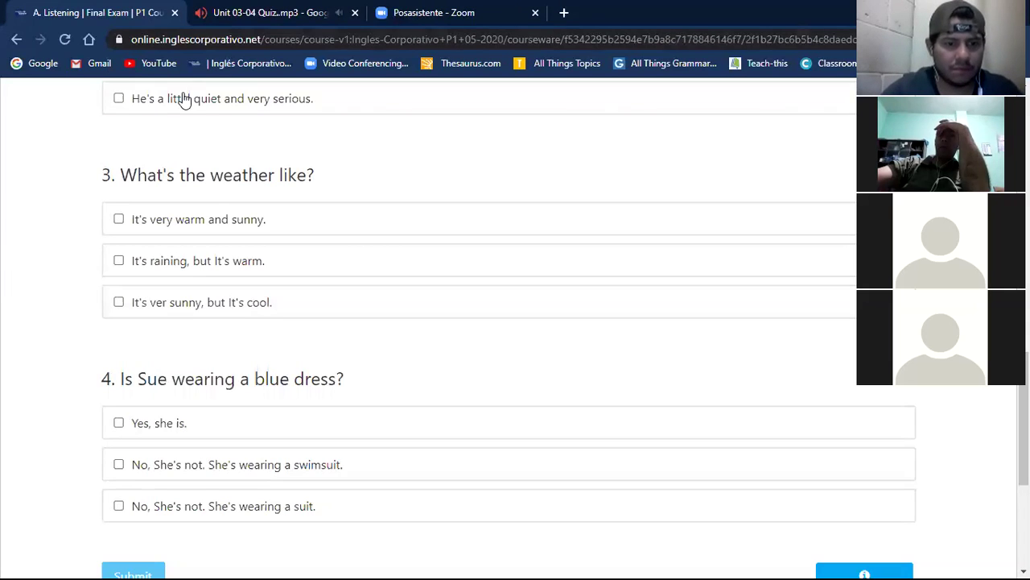
key("ctrl+Tab")
left_click(408, 254)
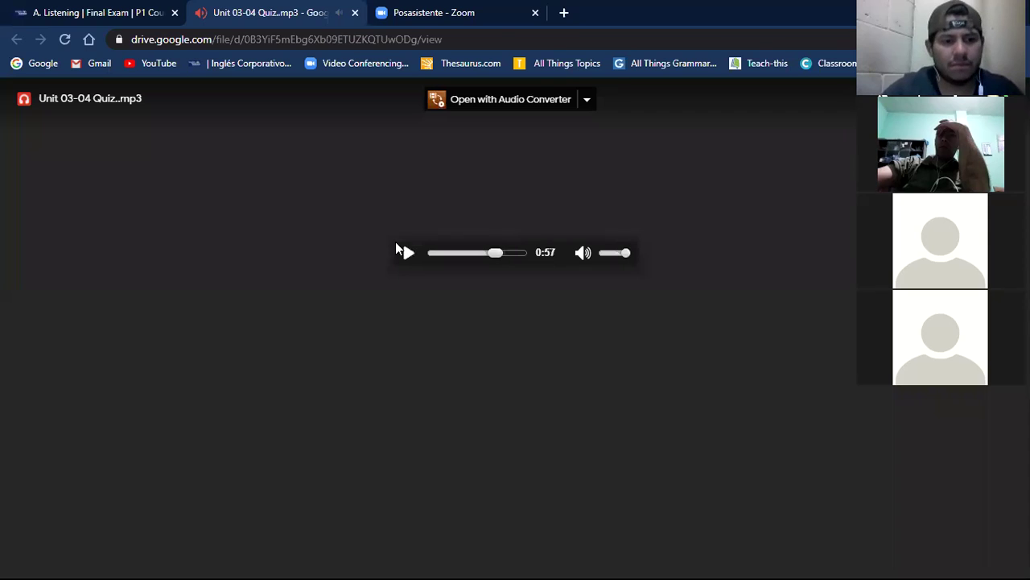
left_click(80, 11)
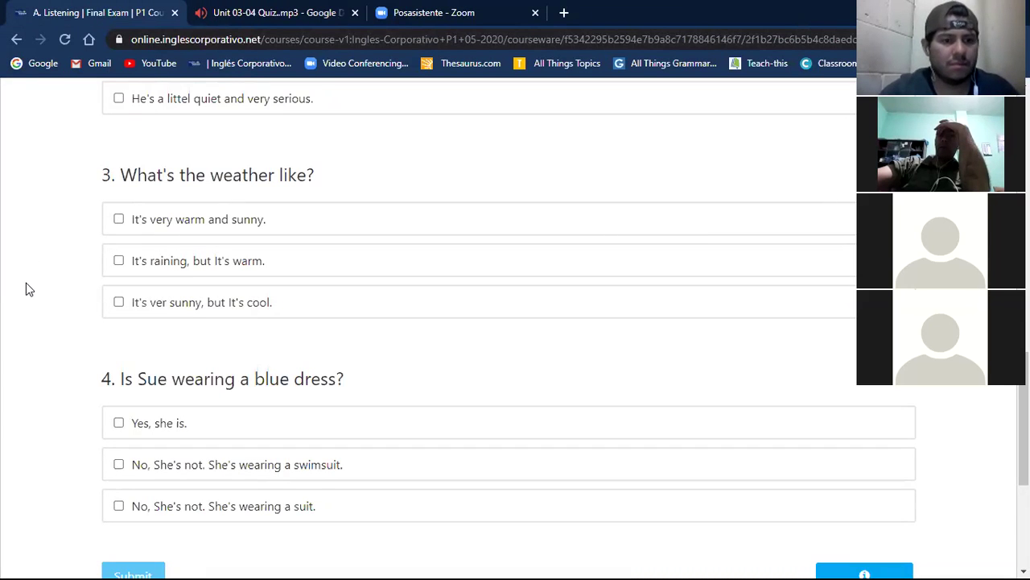
left_click(119, 262)
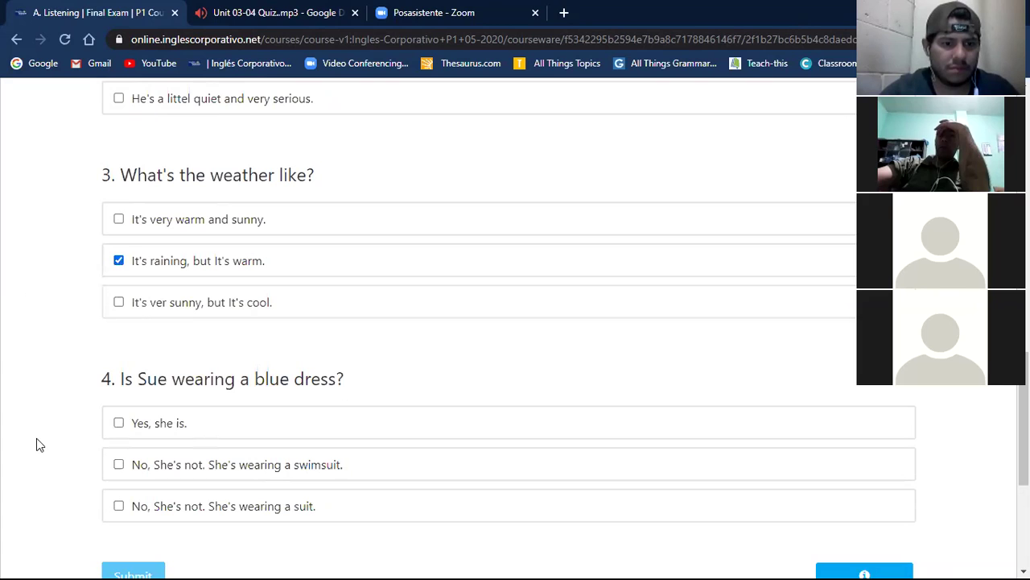
Play the last part of the recording and answer question 4 with "Yes, she is.".
scroll(59, 348, "down", 1)
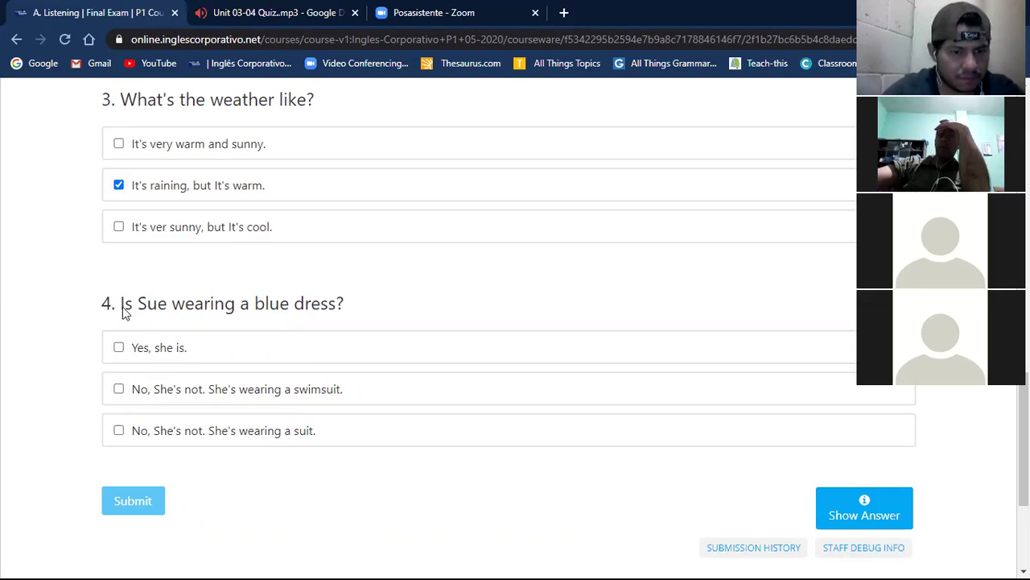
key("ctrl+Tab")
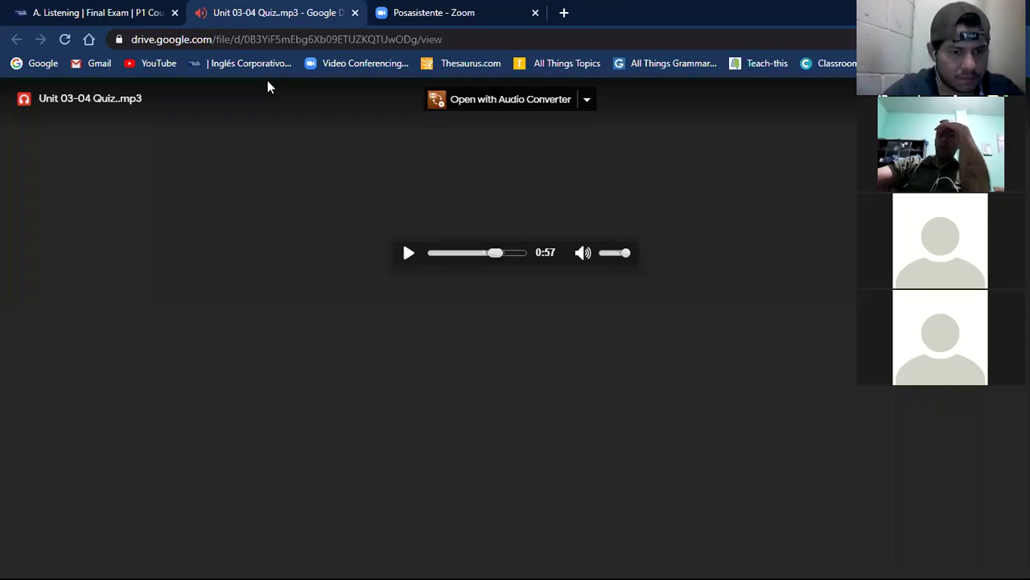
left_click(407, 254)
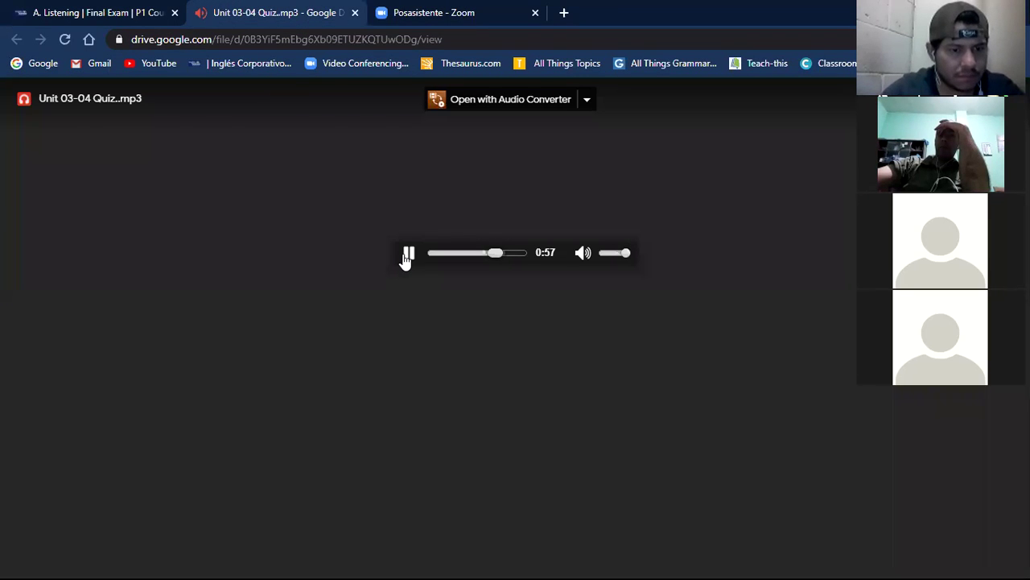
left_click(108, 14)
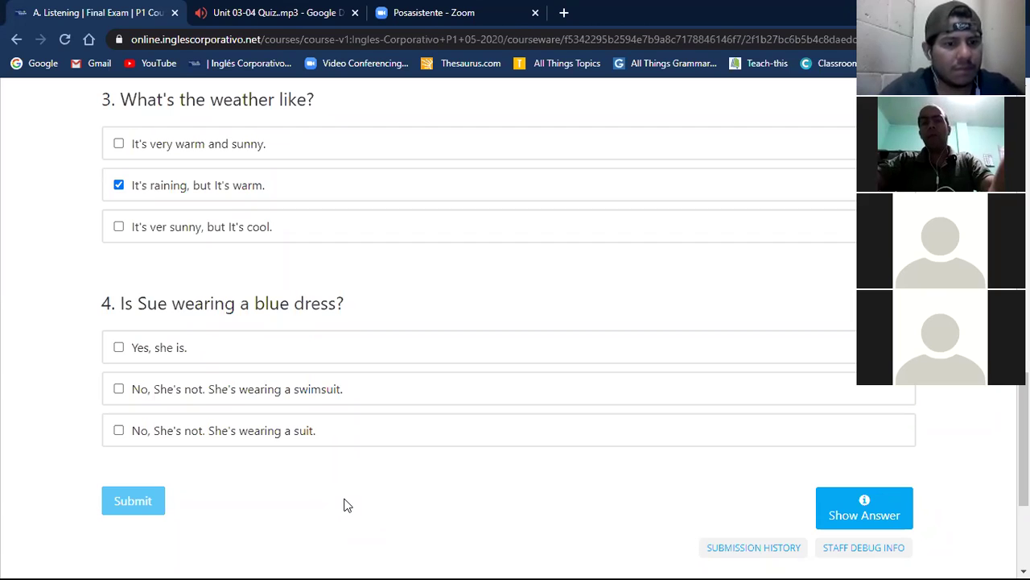
left_click(118, 351)
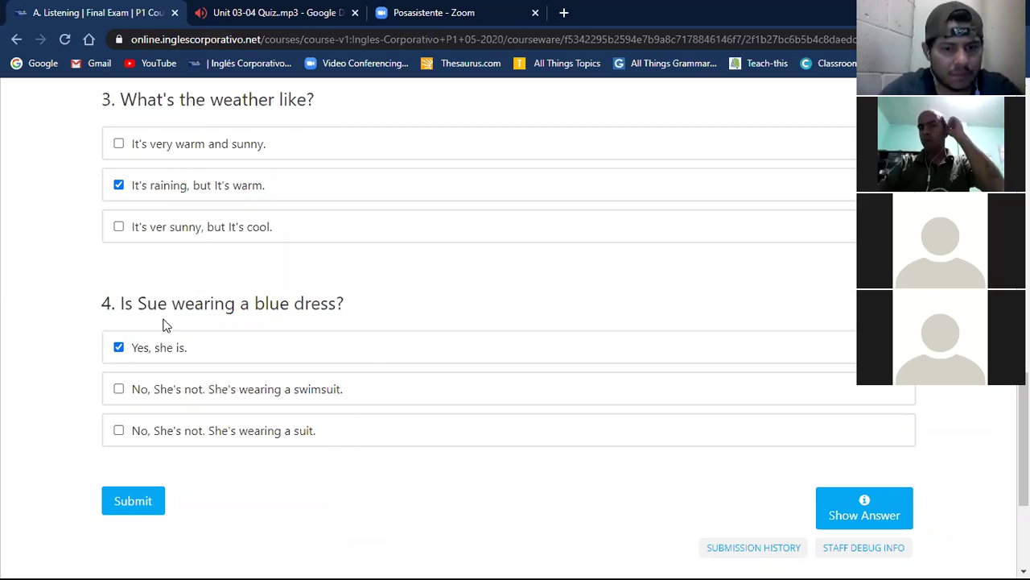
Replay the recording from about 1:03 and change the answer to question 4 to "No, She's not. She's wearing a suit.".
left_click(210, 10)
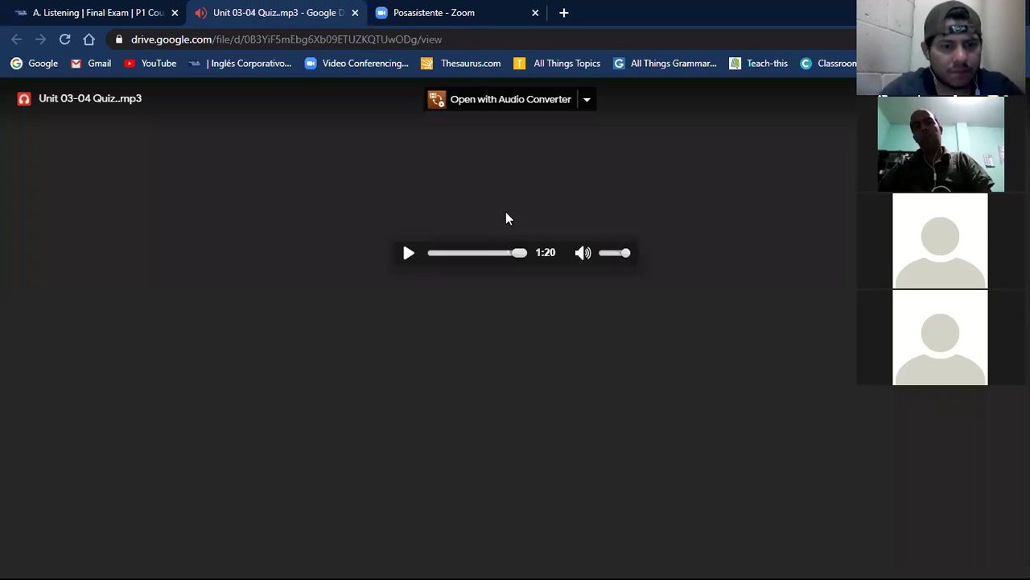
left_click(501, 252)
left_click(407, 255)
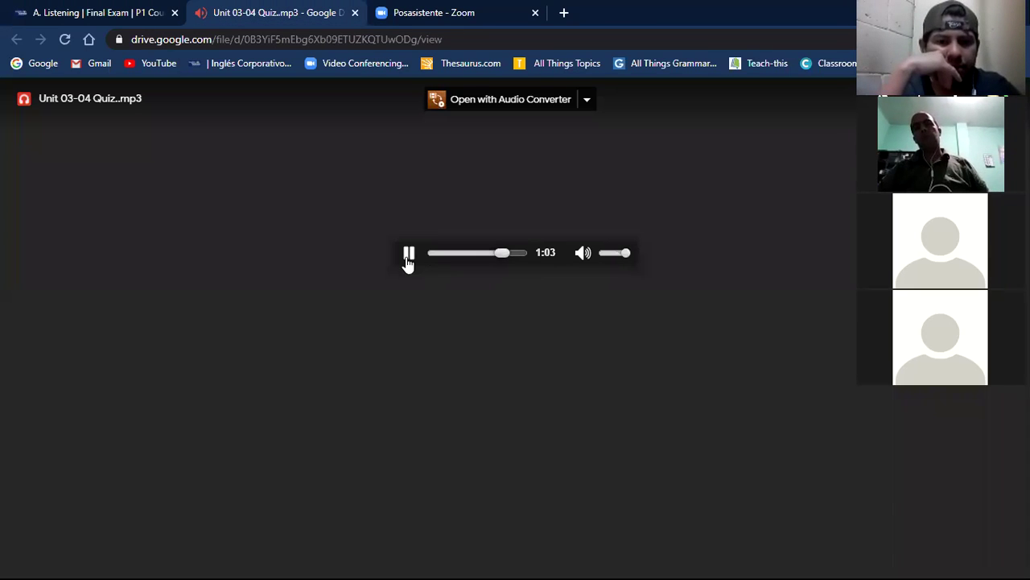
left_click(95, 13)
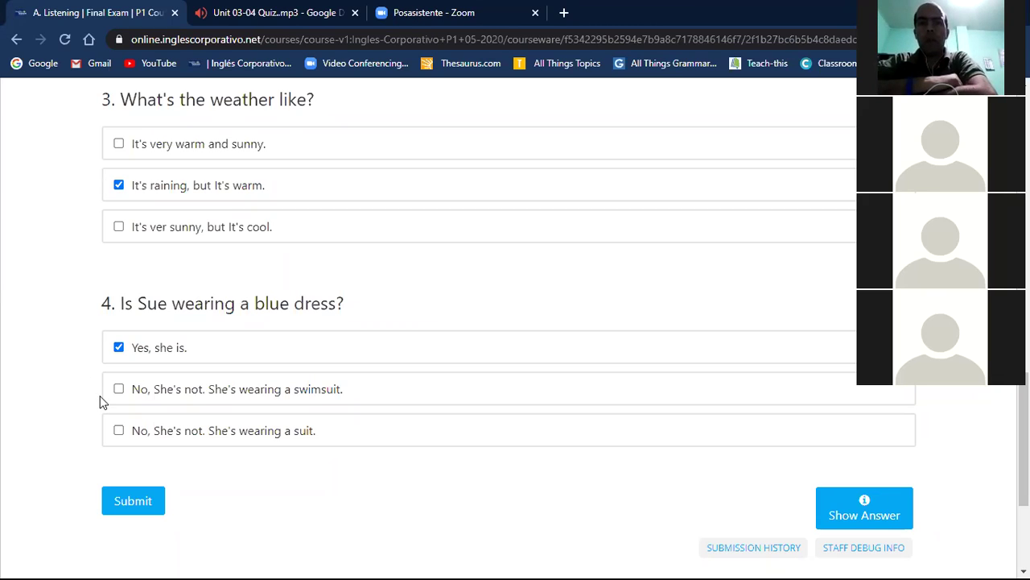
left_click(118, 432)
left_click(120, 350)
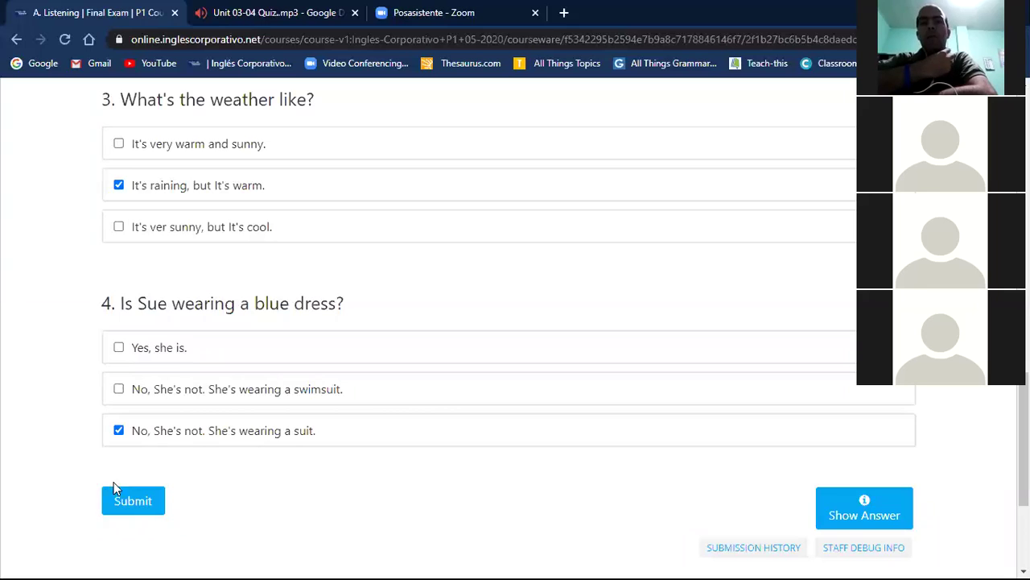
Submit the listening answers and review the marking of the four questions.
left_click(139, 499)
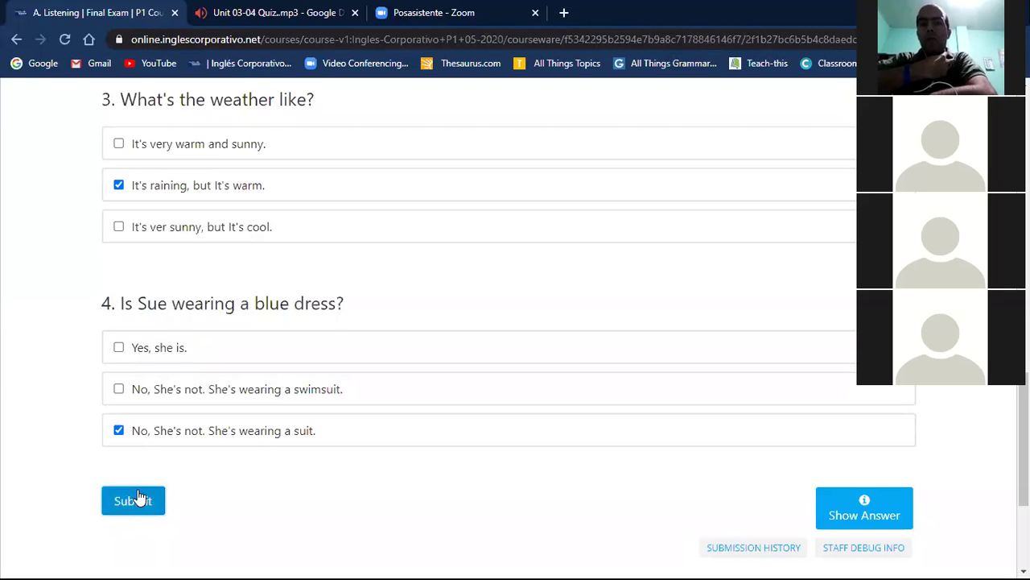
left_click(140, 499)
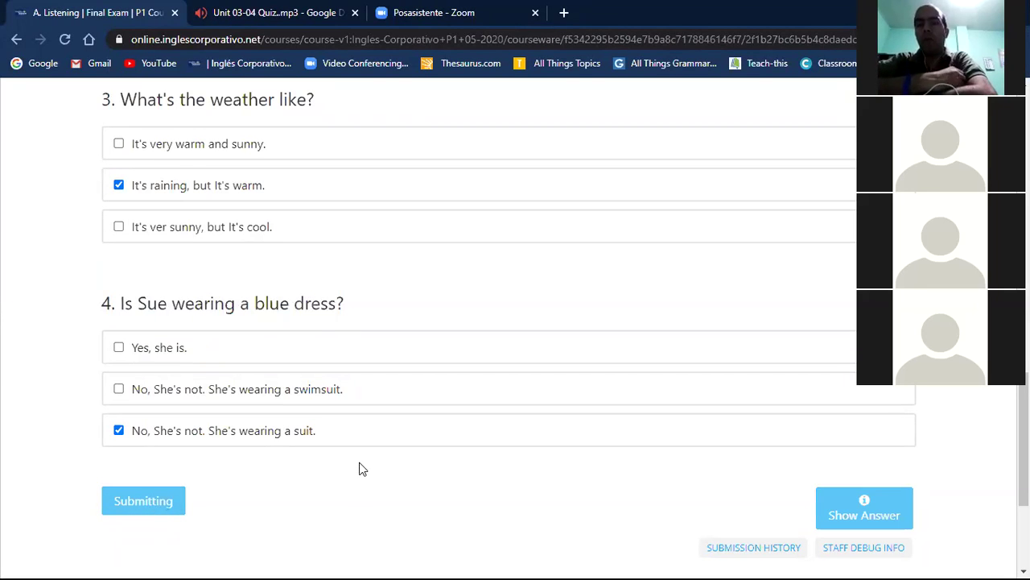
scroll(420, 470, "down", 1)
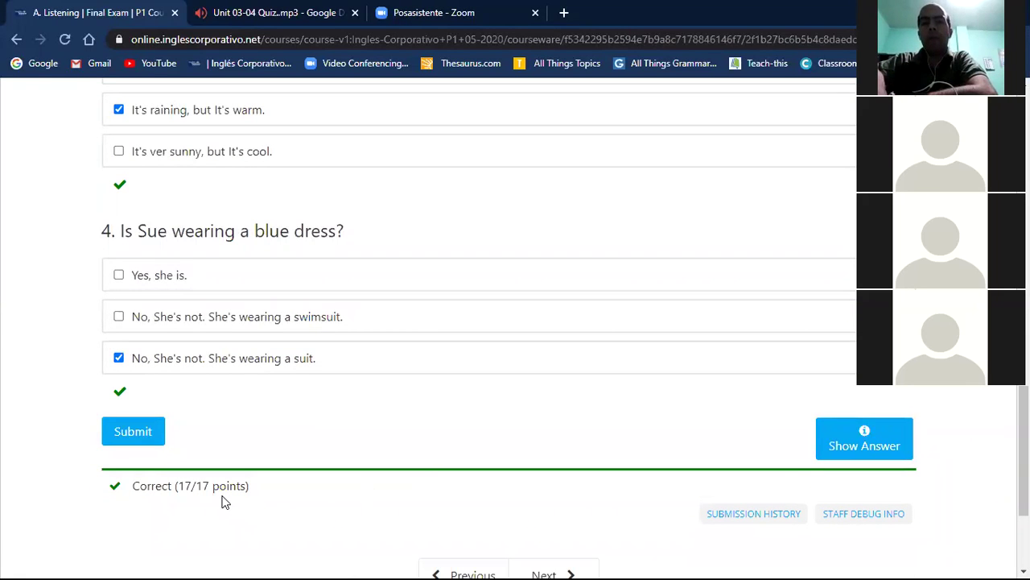
scroll(383, 363, "up", 3)
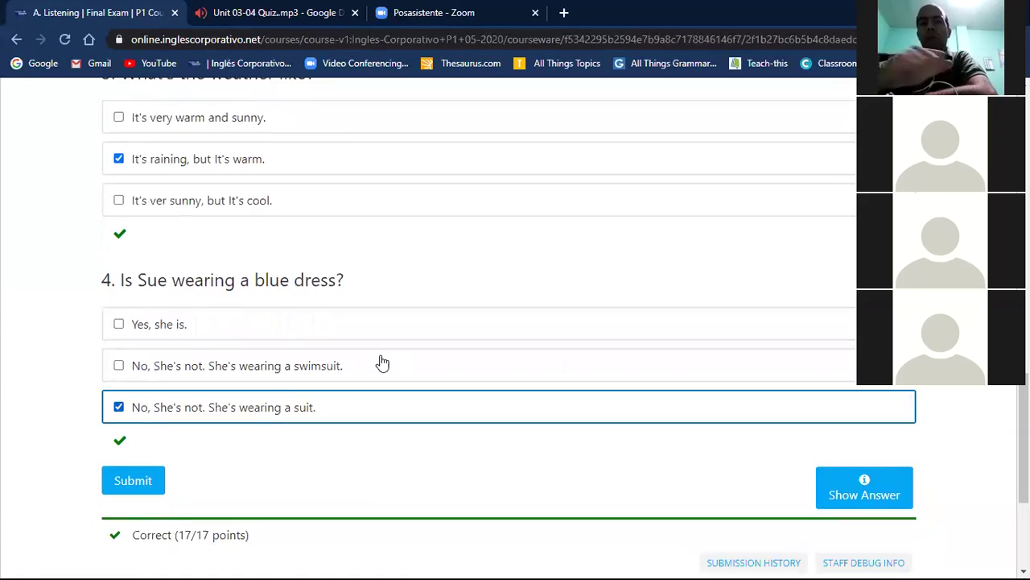
scroll(382, 363, "up", 4)
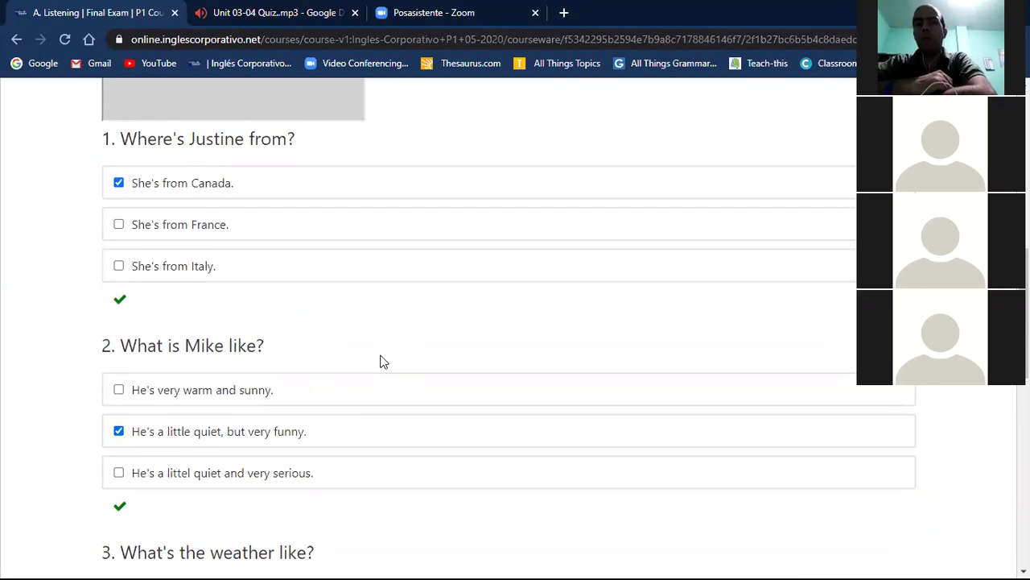
scroll(383, 363, "down", 2)
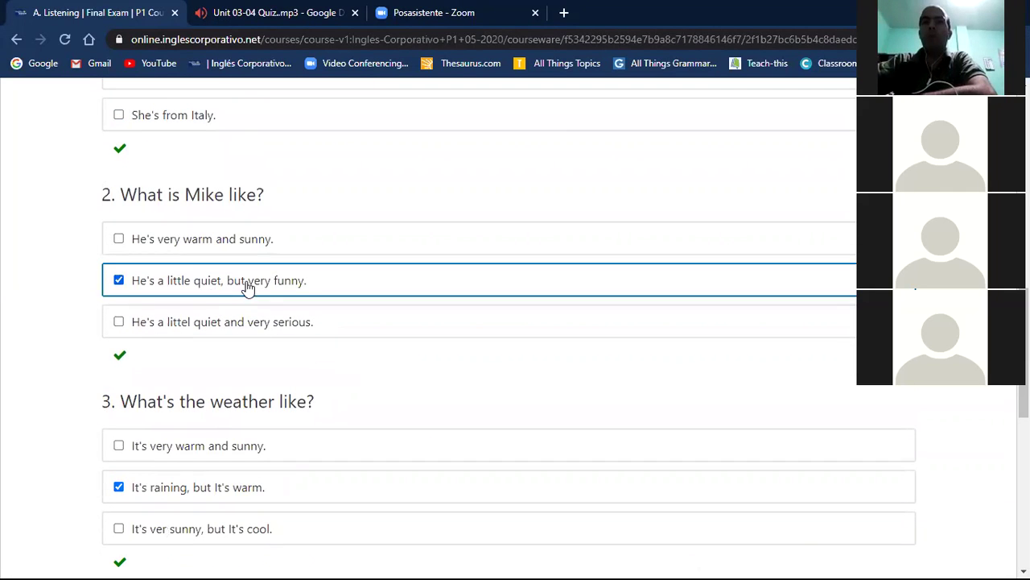
scroll(327, 297, "down", 2)
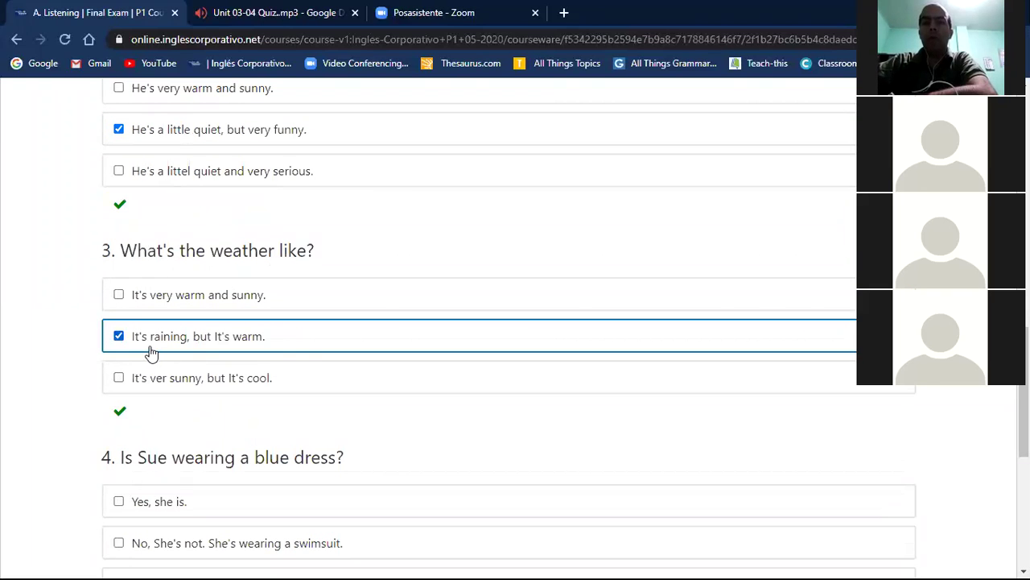
scroll(387, 415, "down", 2)
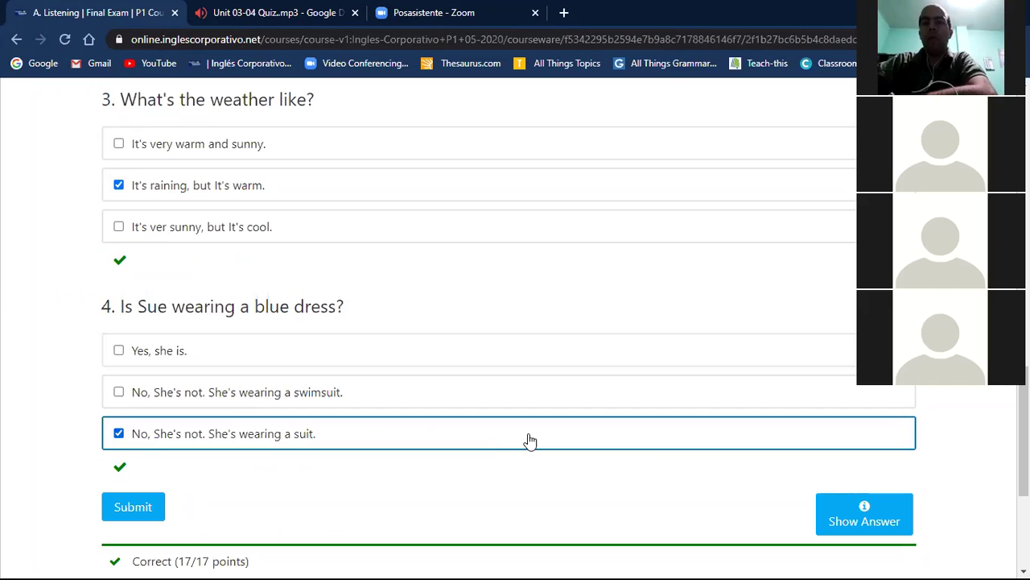
scroll(533, 437, "down", 3)
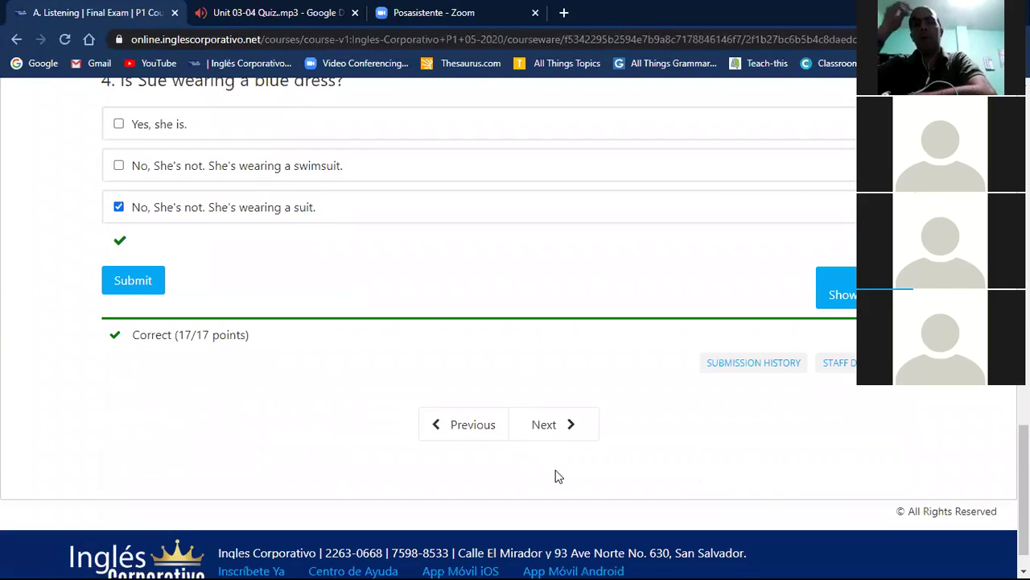
Go on to part B, "Read the answers. Then write the questions", and read its example dialogue and first items.
left_click(553, 427)
scroll(553, 432, "down", 1)
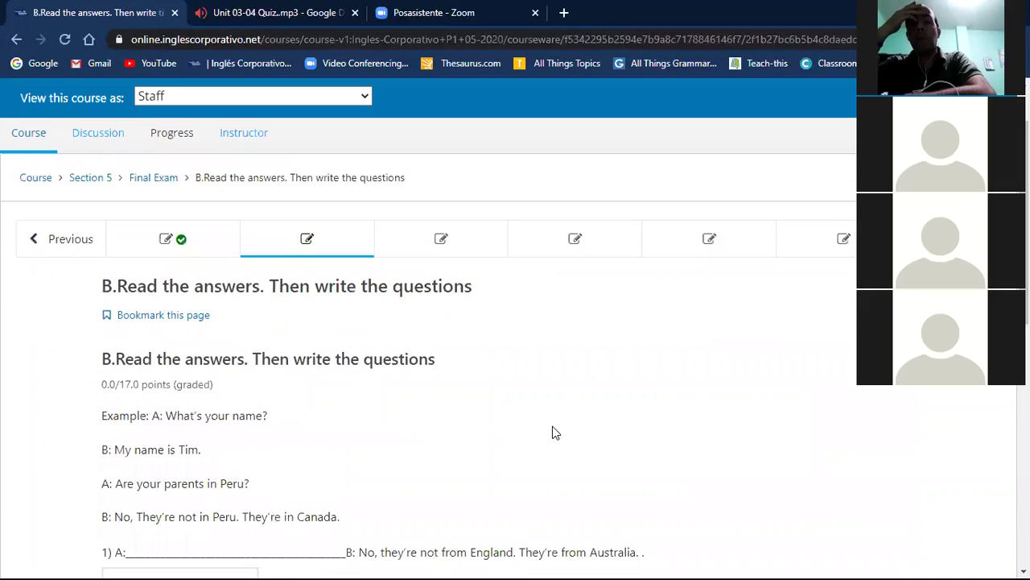
scroll(552, 433, "down", 1)
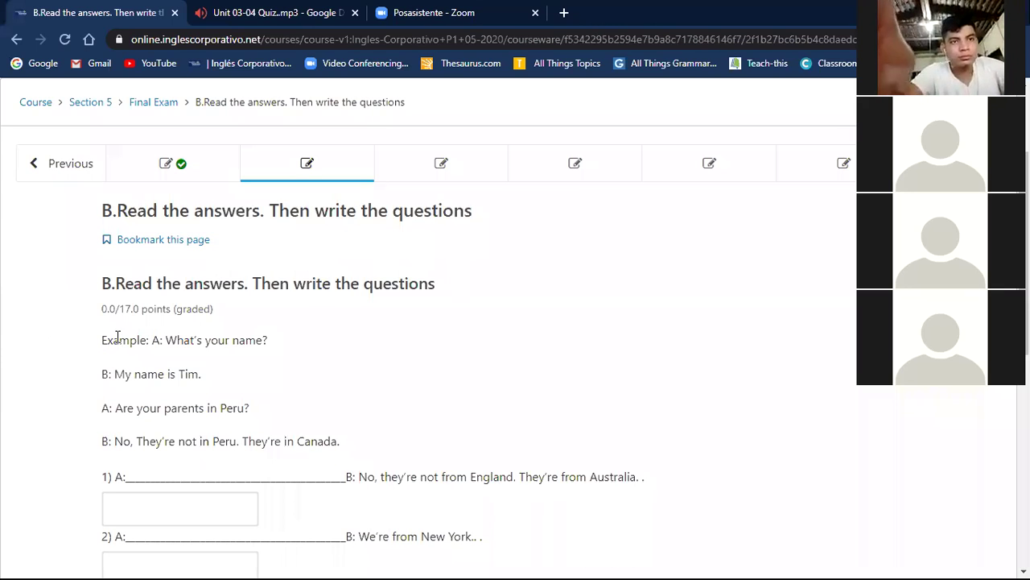
left_click_drag(103, 341, 275, 336)
scroll(336, 352, "down", 2)
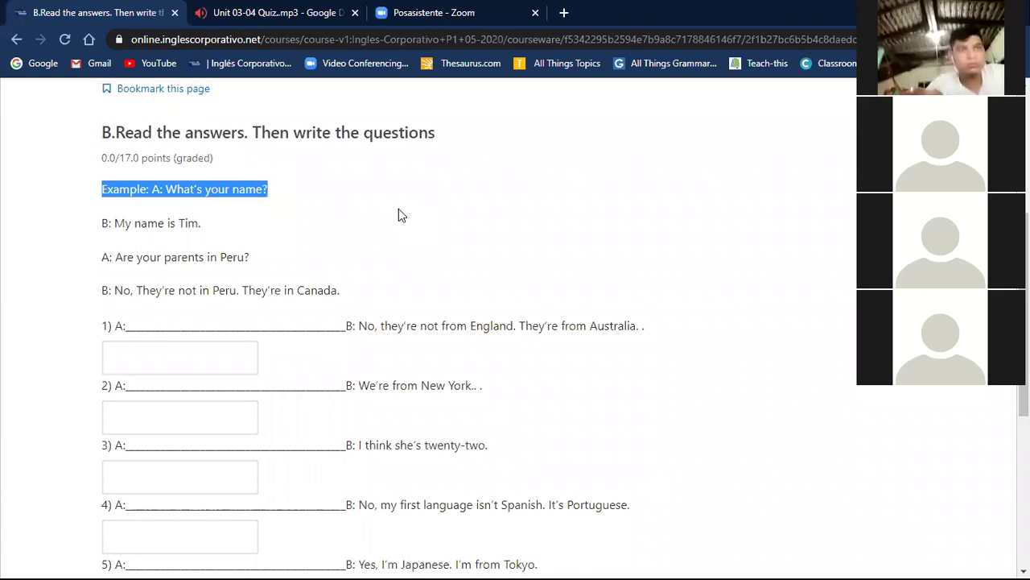
left_click(105, 238)
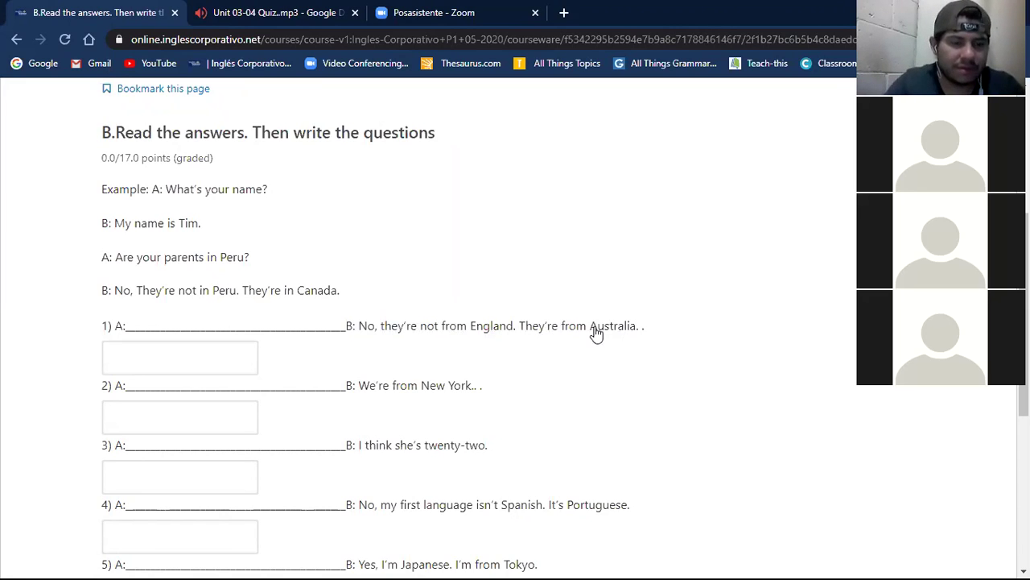
Enter "Are they from England" as the question for item 1 of part B.
left_click(121, 359)
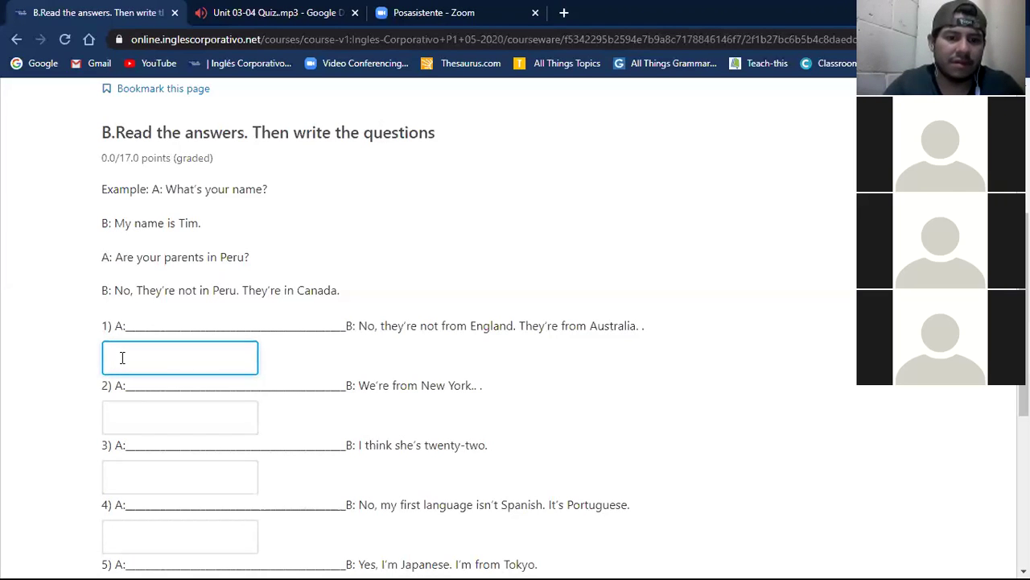
type("Are")
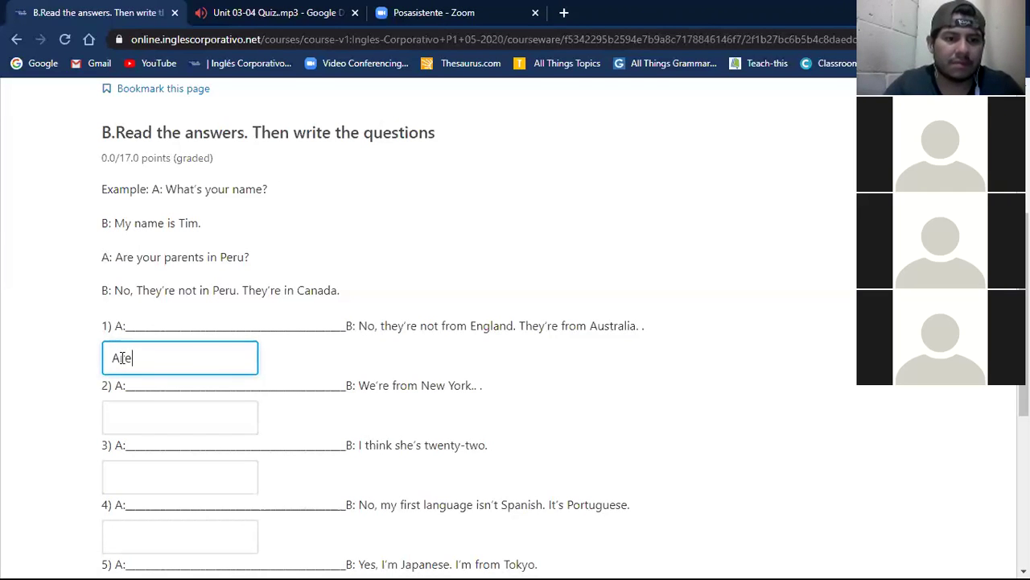
type(" they from")
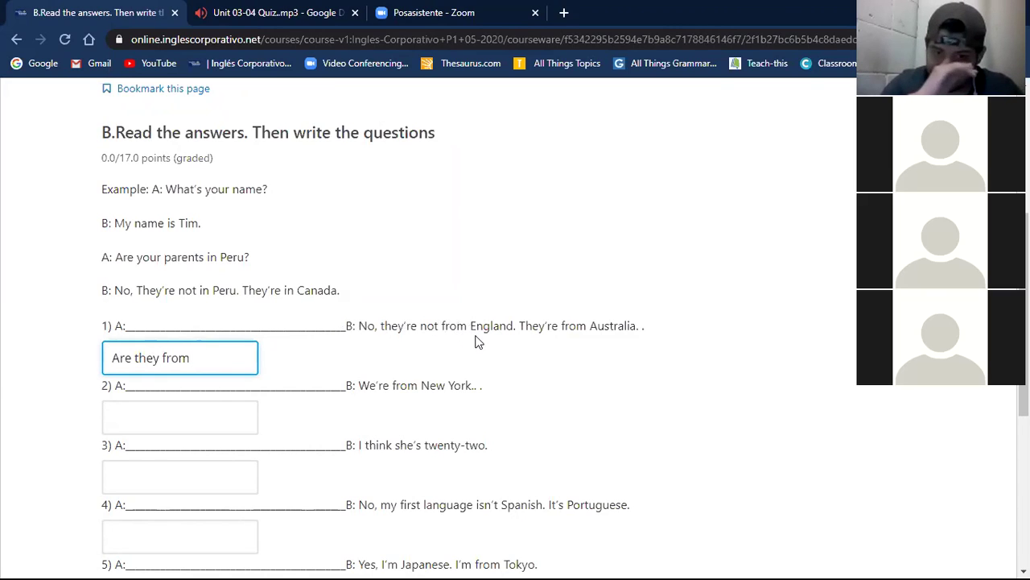
type("En")
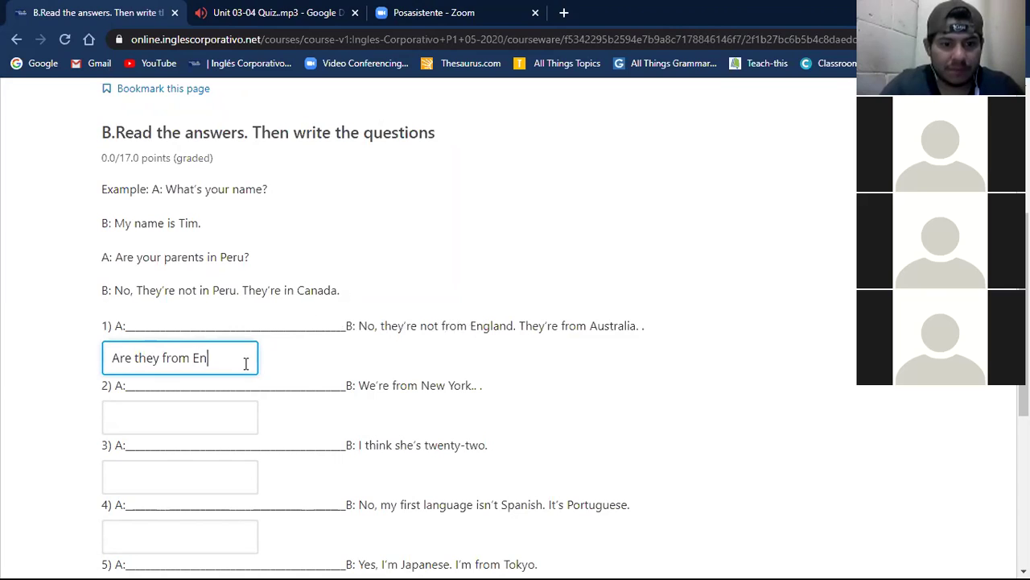
type("glan")
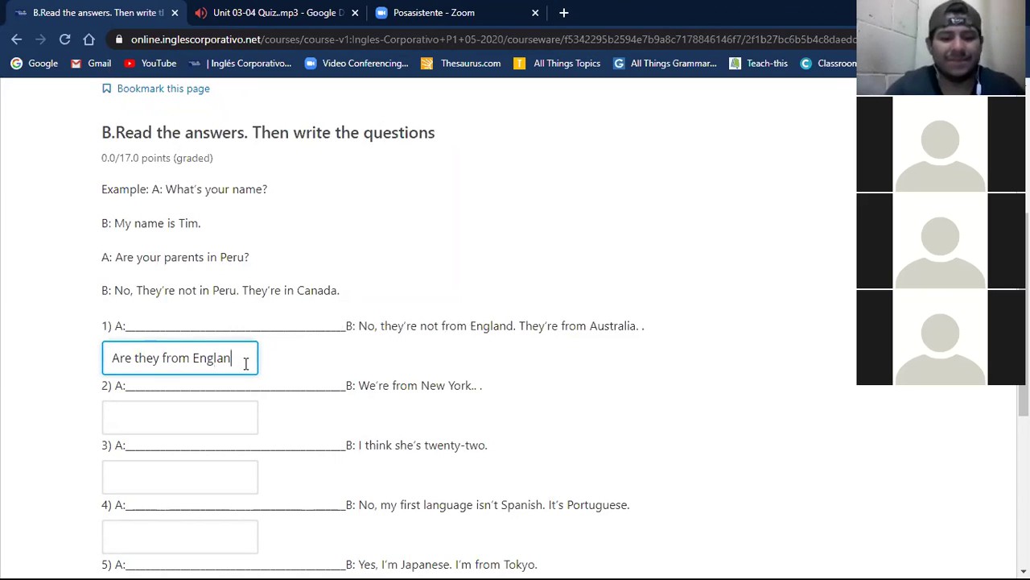
type("d")
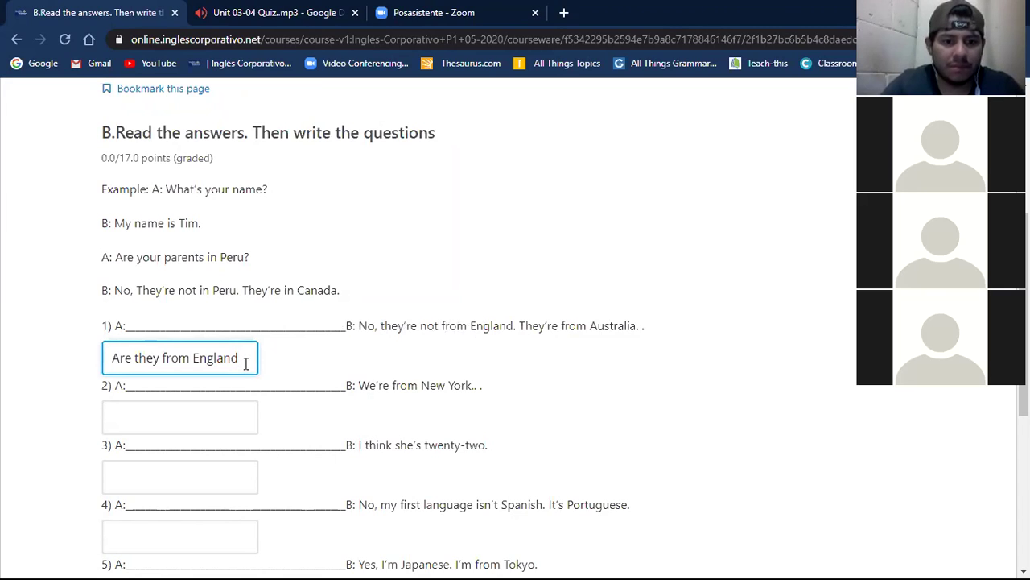
Add the missing question mark to the item 1 question and enter "Where are you from?" as the question for item 2.
type("?")
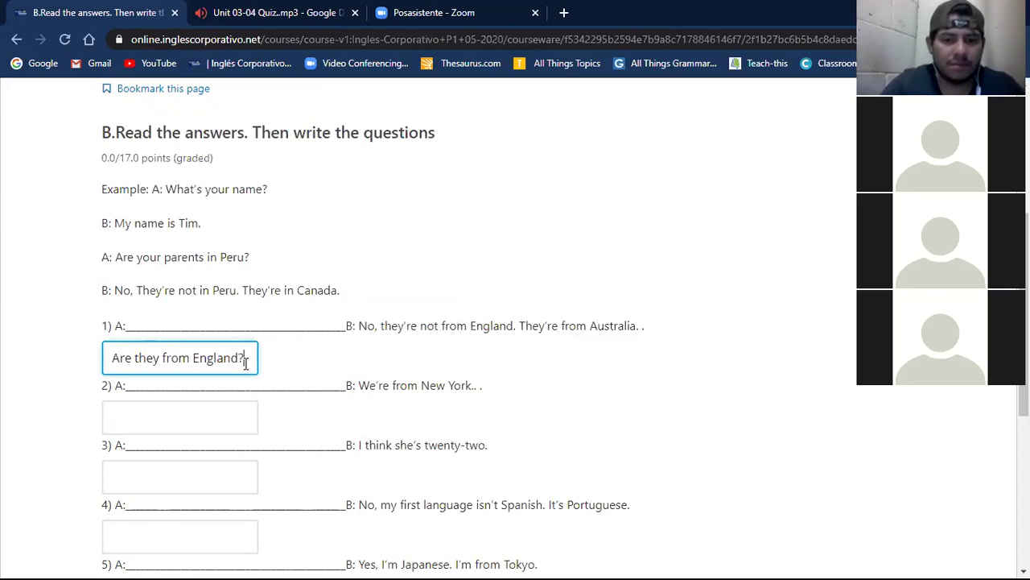
left_click(68, 387)
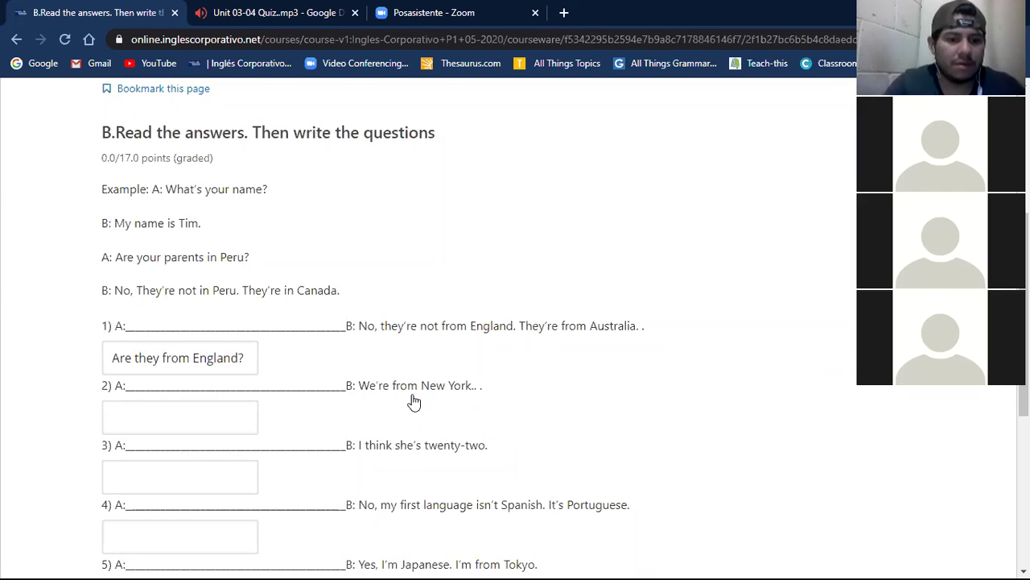
left_click(129, 422)
type("Where")
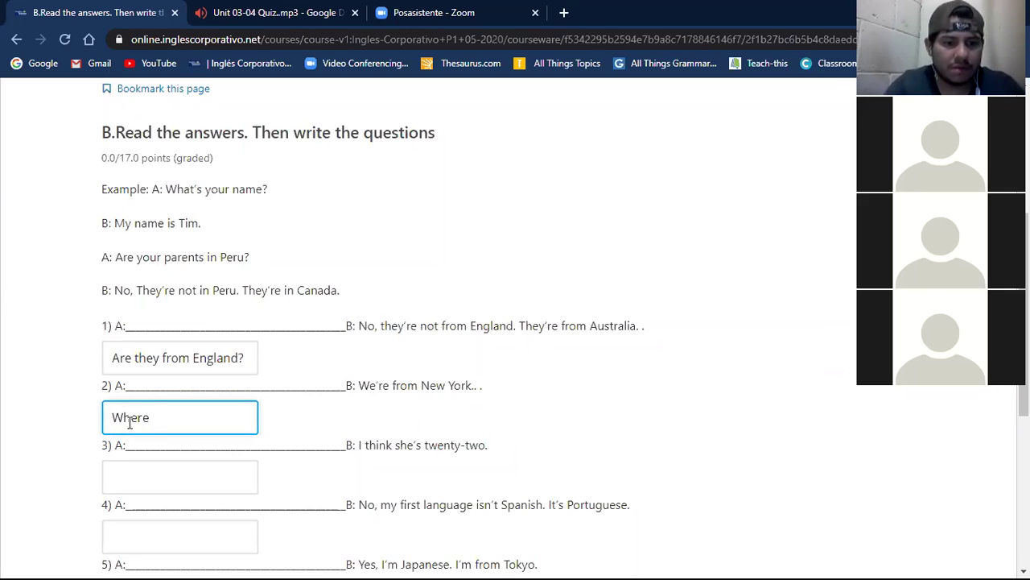
type(" are you from")
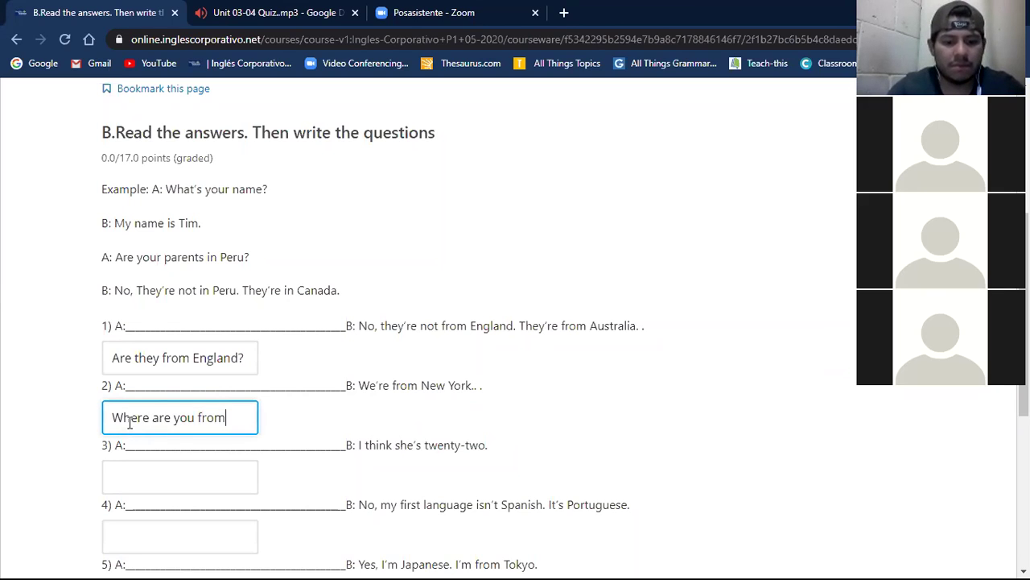
type("?")
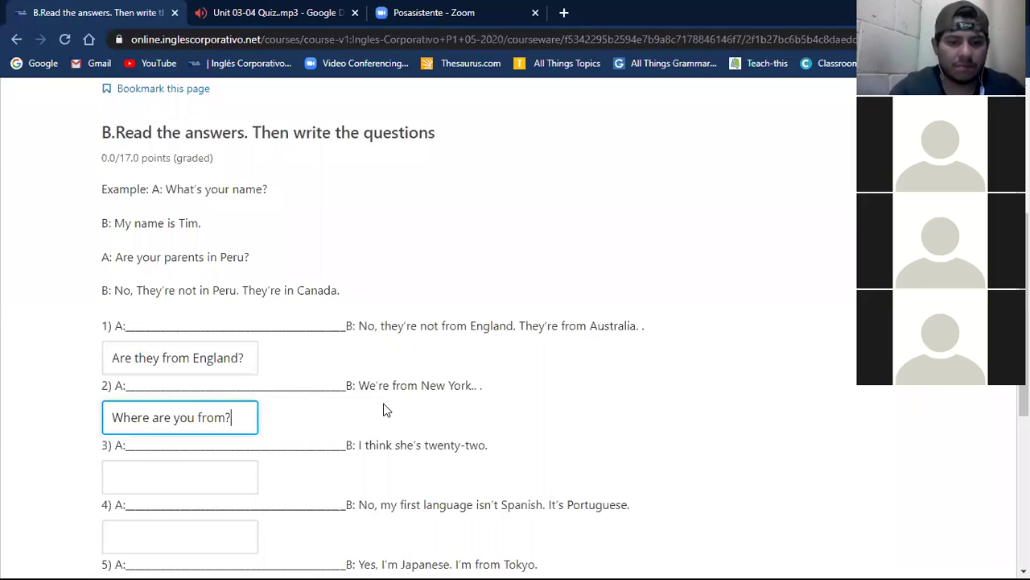
Enter "How old is she?" as the question for item 3 of part B.
left_click(129, 477)
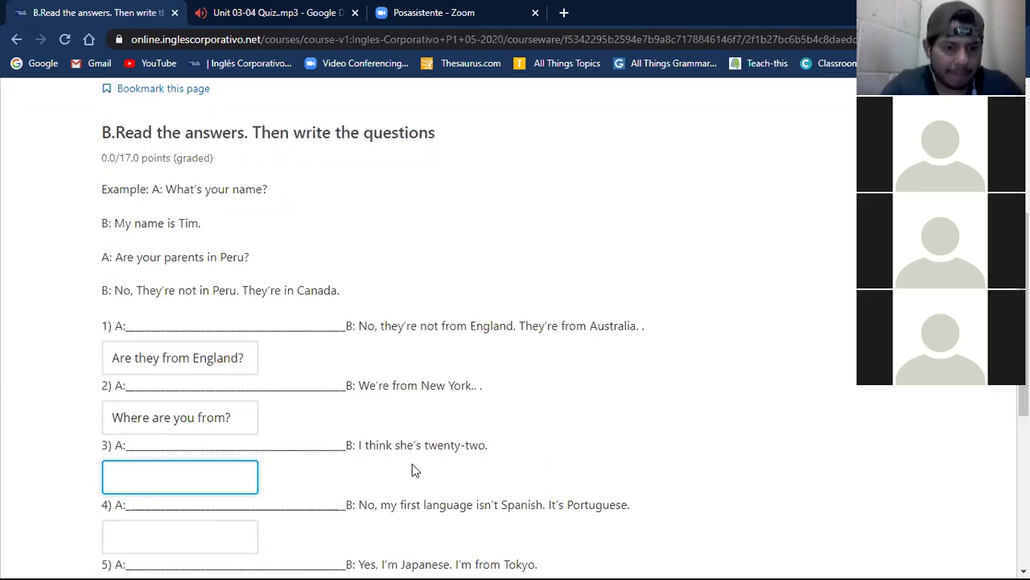
type("How old are you?")
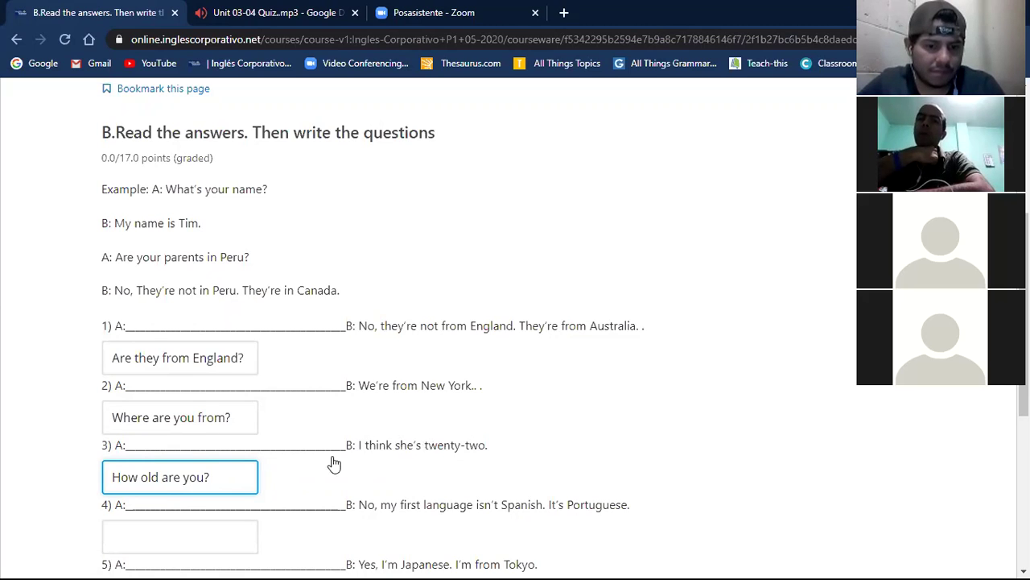
key("BackSpace")
key("BackSpace")
key("BackSpace")
key("BackSpace")
key("BackSpace")
key("BackSpace")
key("BackSpace")
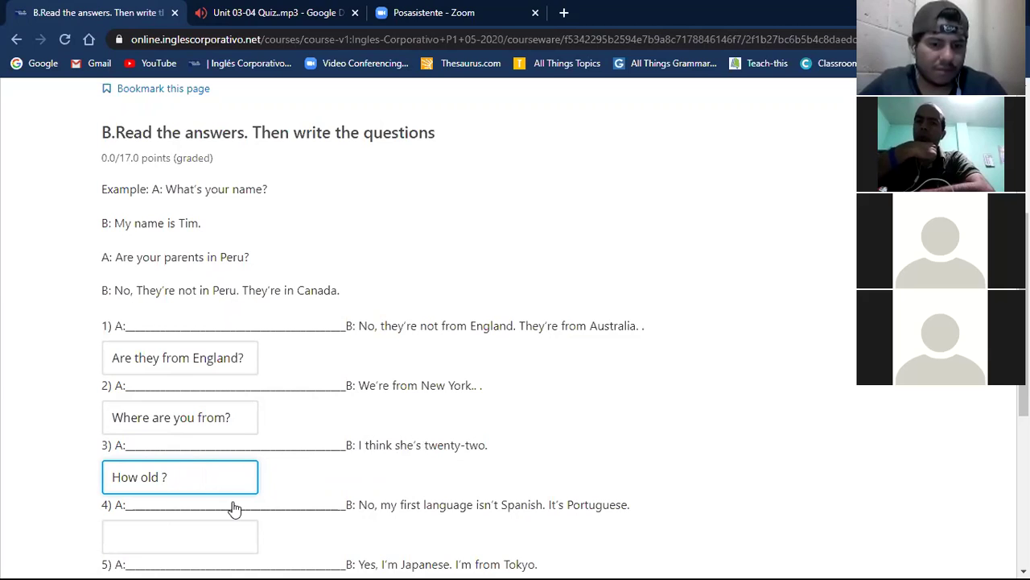
type("is sh")
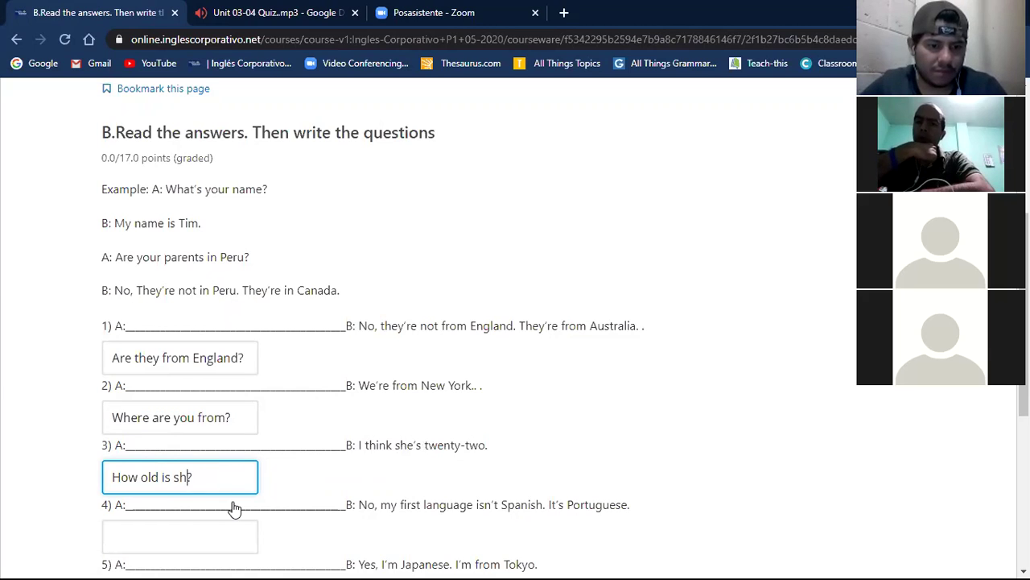
type("e")
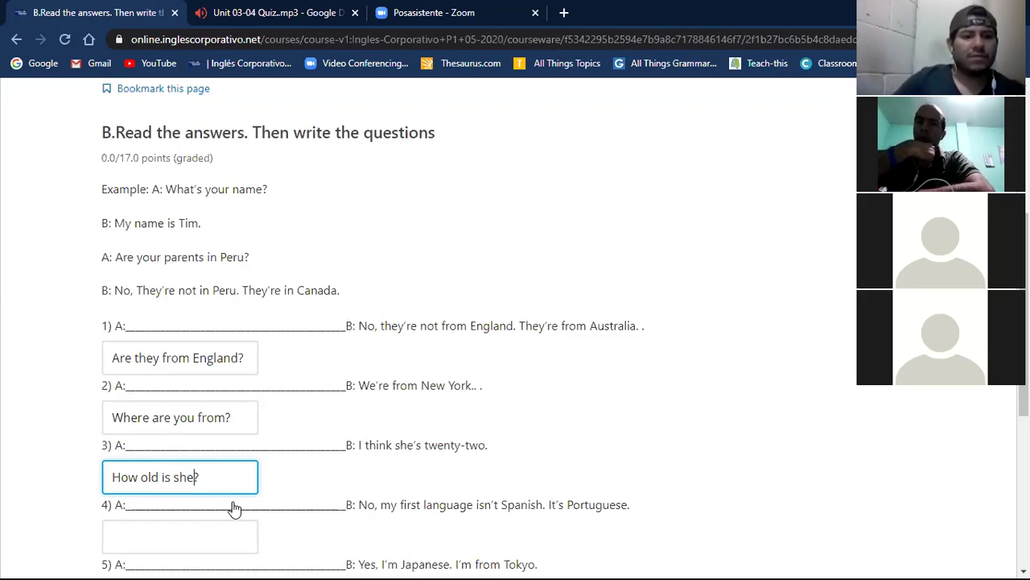
type("s")
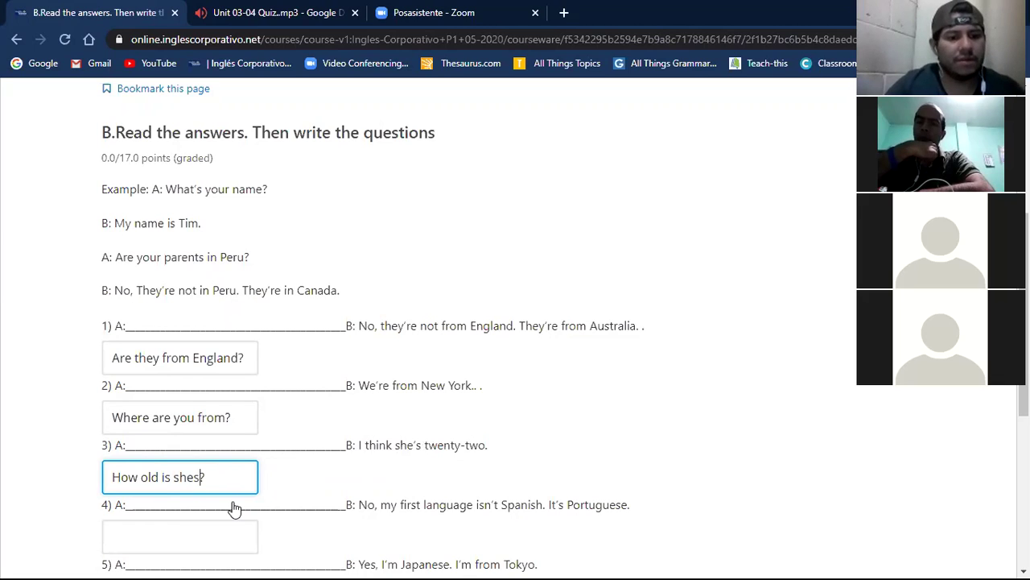
key("BackSpace")
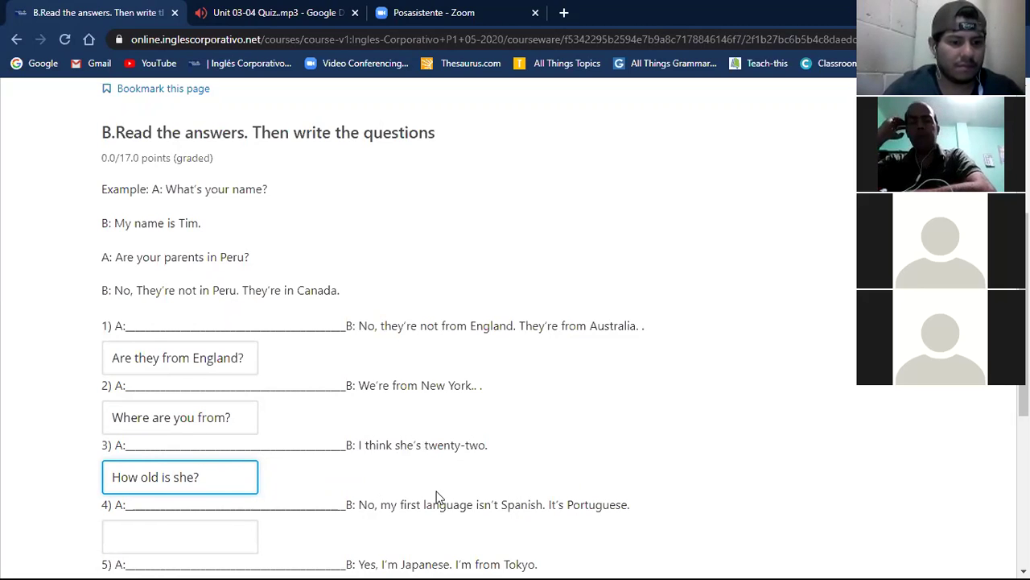
left_click(403, 477)
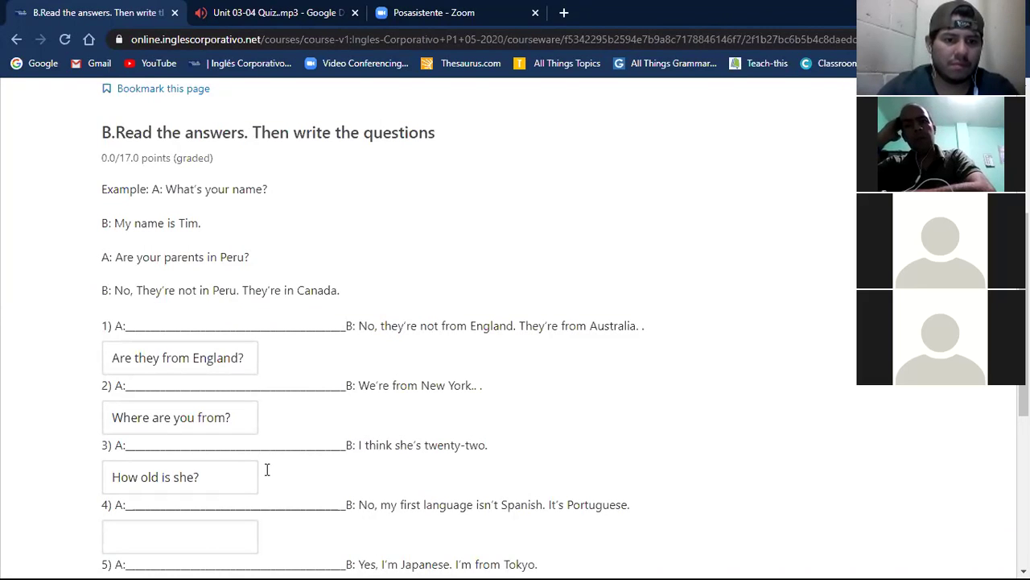
Enter "Is your first language Spanish?" as the question for item 4 of part B.
scroll(670, 451, "down", 1)
scroll(670, 451, "down", 2)
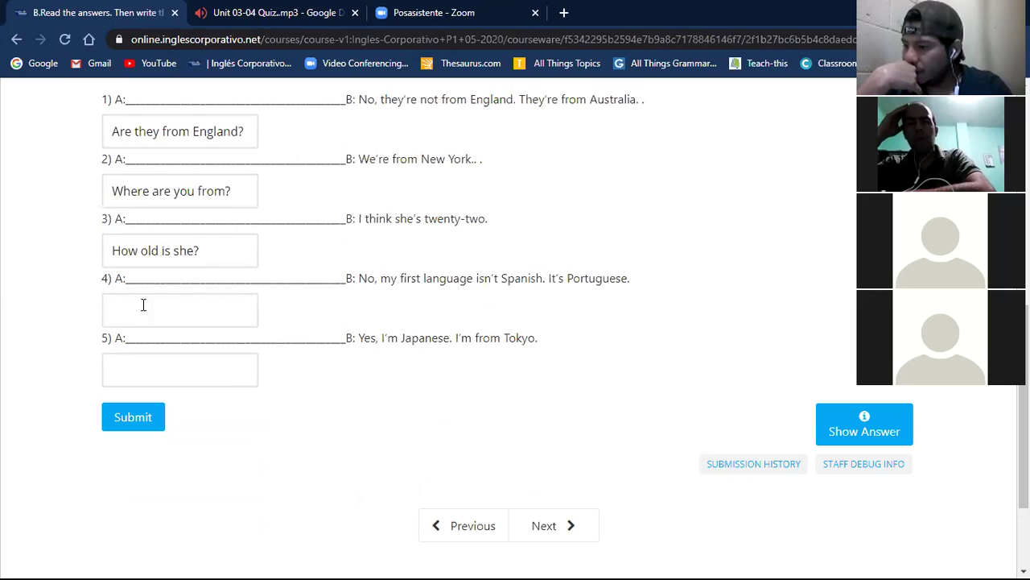
left_click(112, 306)
type("Is your fri")
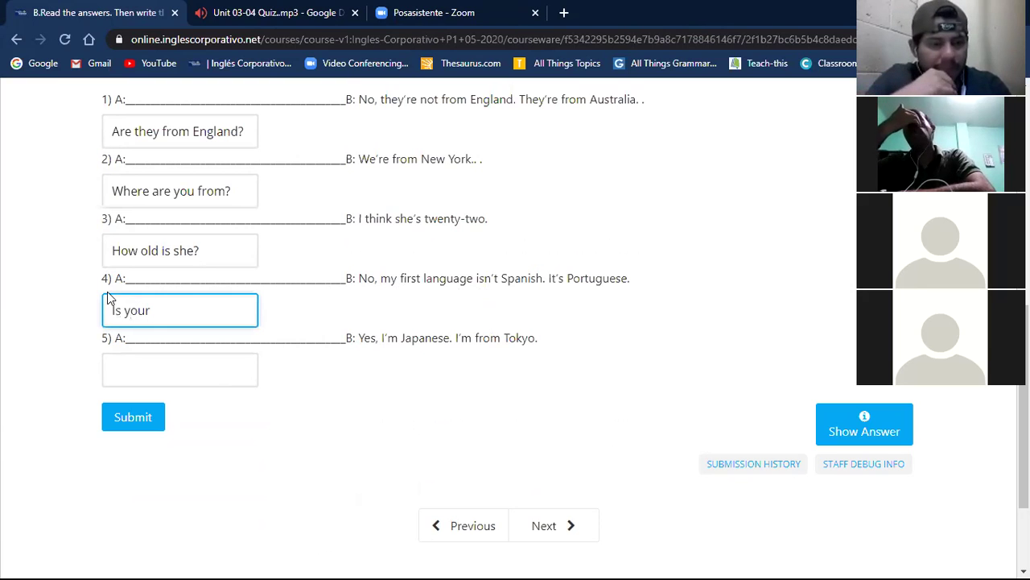
key("BackSpace")
key("BackSpace")
type("irst ")
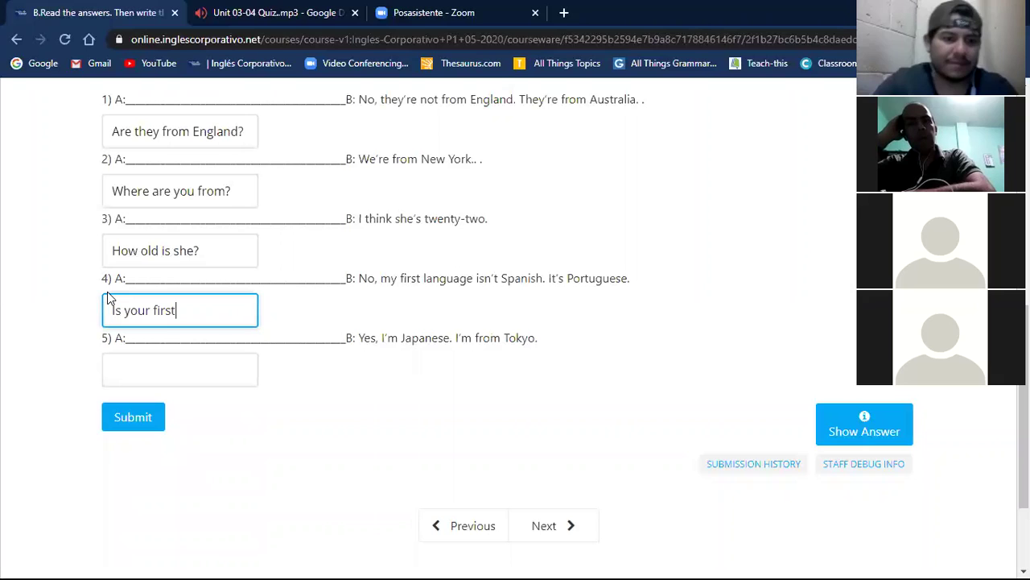
type("language")
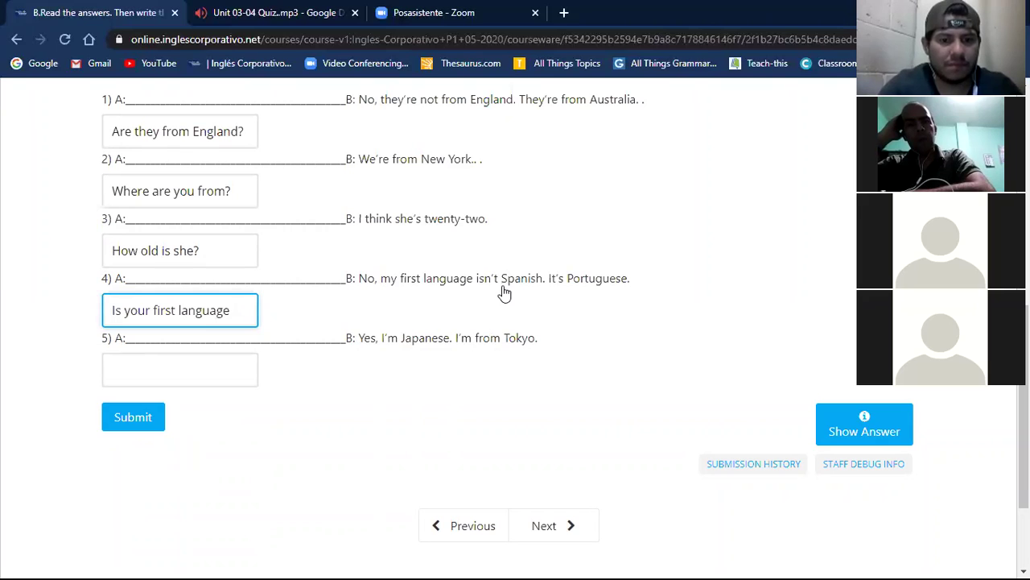
type("Spanish")
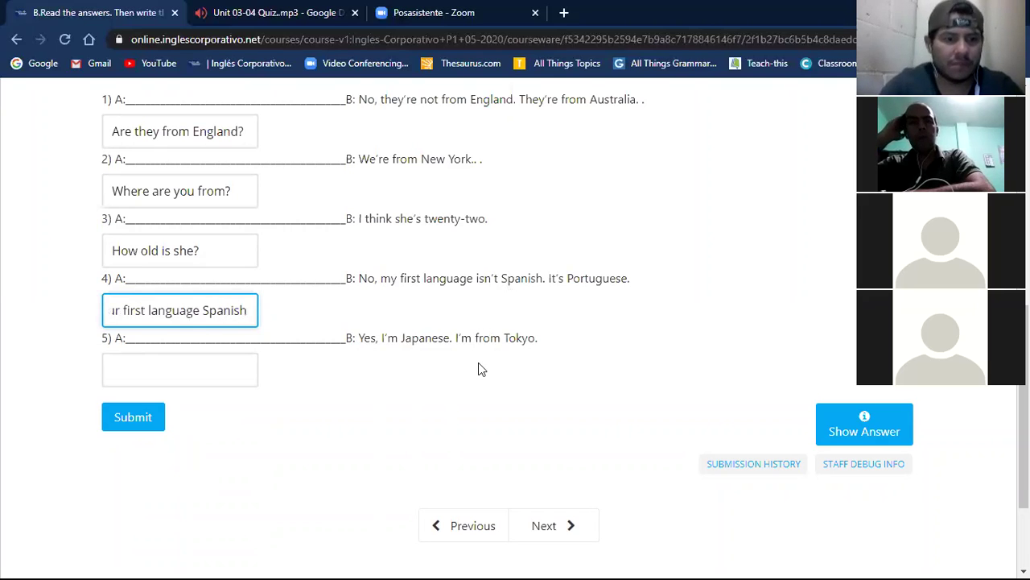
type("?")
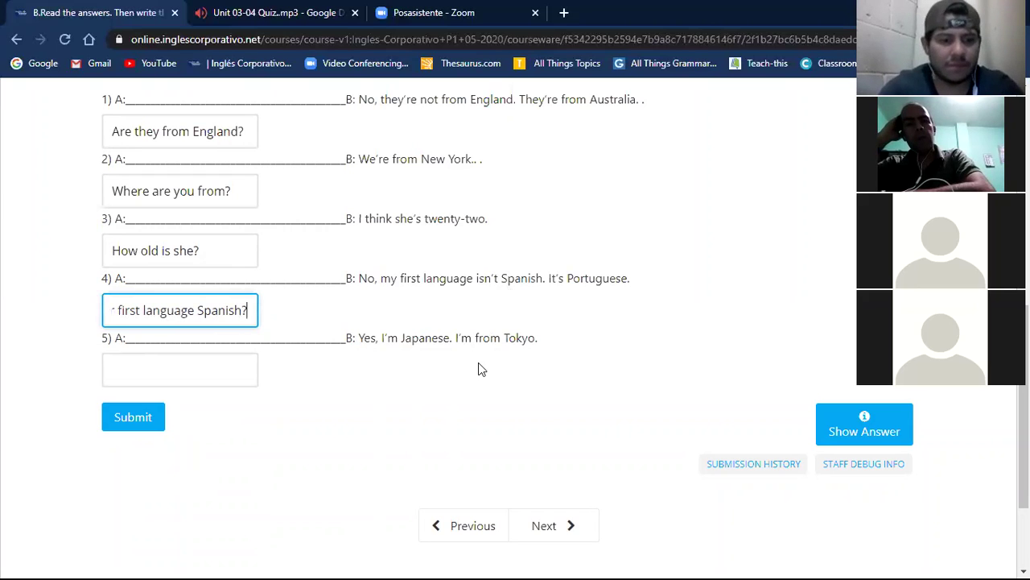
Check the wording of the item 4 question back to its beginning.
key("Left")
key("Left")
key("Left")
key("Left")
key("Left")
key("Left")
key("Left")
key("Left")
key("Left")
key("Left")
key("Left")
key("Left")
key("Left")
key("Left")
key("Left")
key("Left")
key("Left")
key("Left")
key("Left")
key("Left")
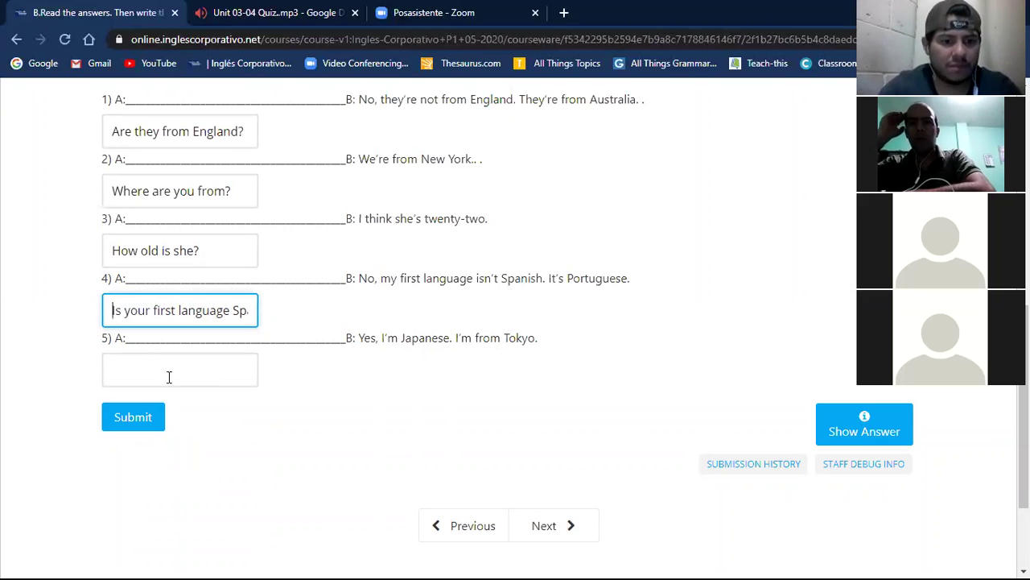
Enter "Are you Japanese?" as the question for item 5 of part B.
left_click(131, 375)
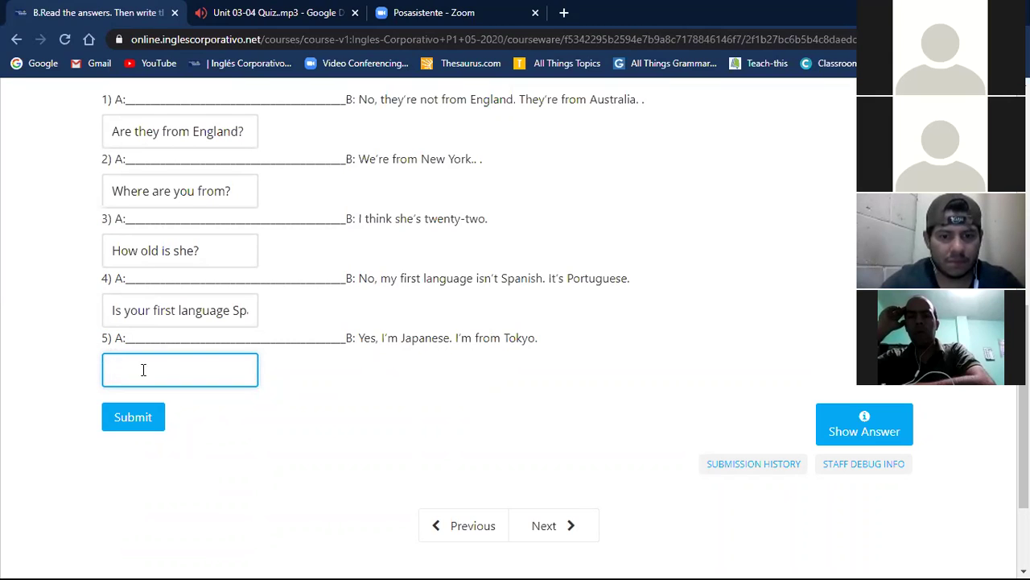
type("Are")
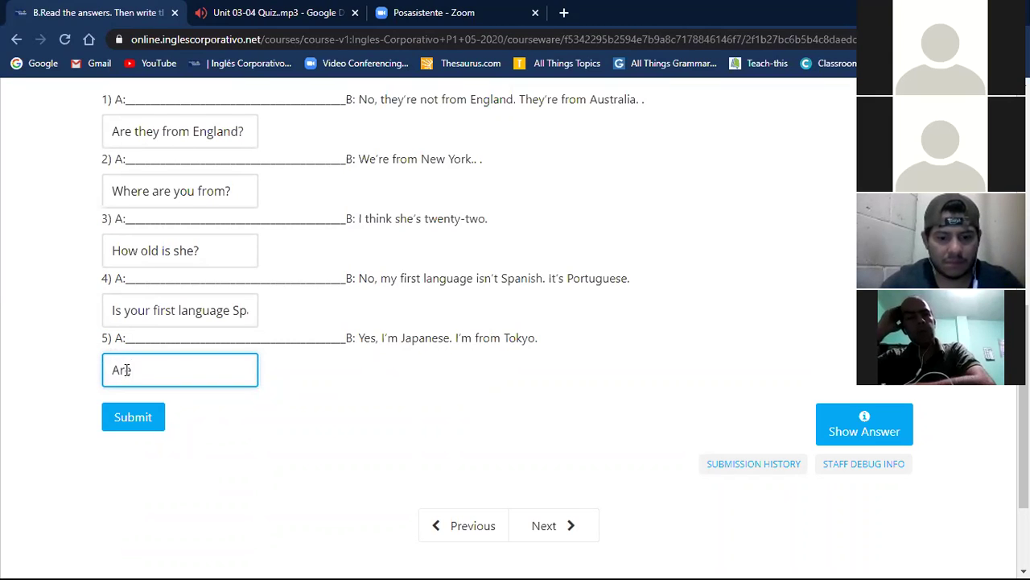
type(" you")
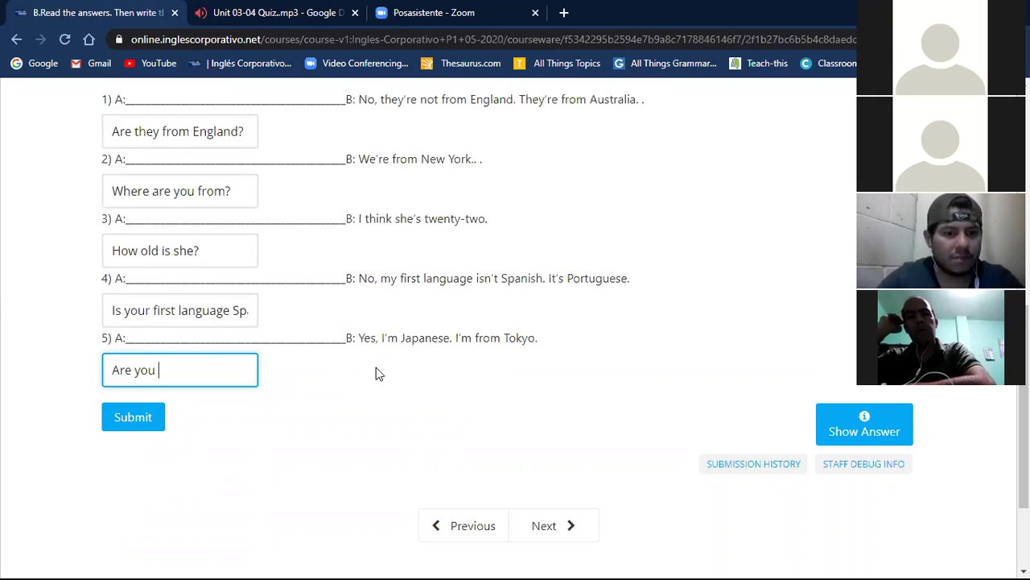
type("Japanese")
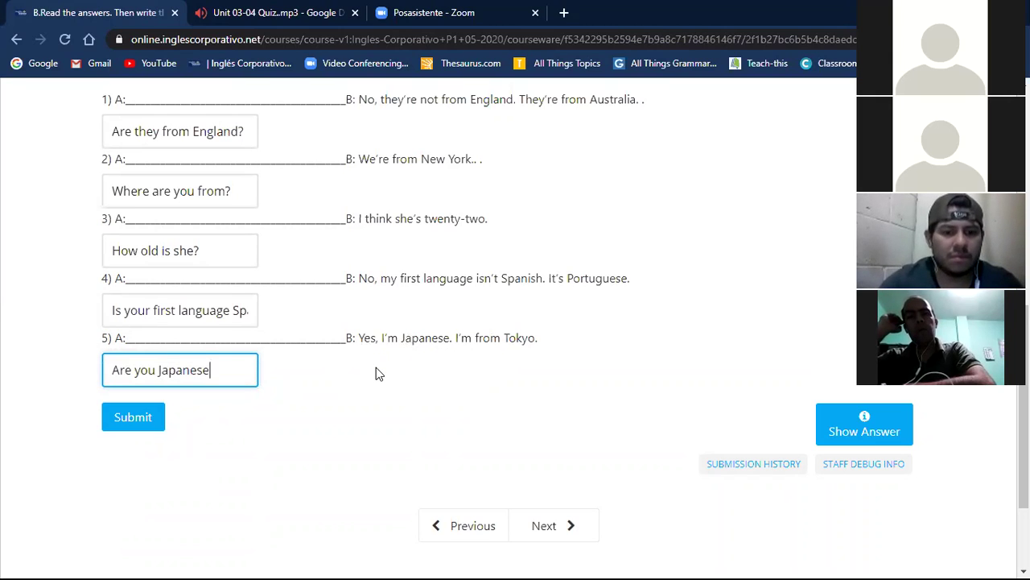
type("?")
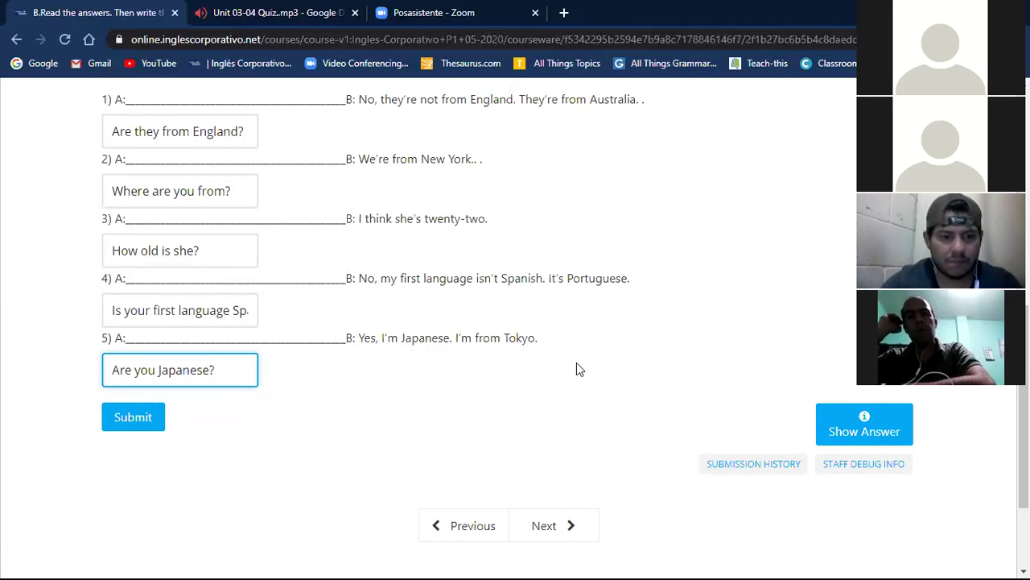
left_click(402, 400)
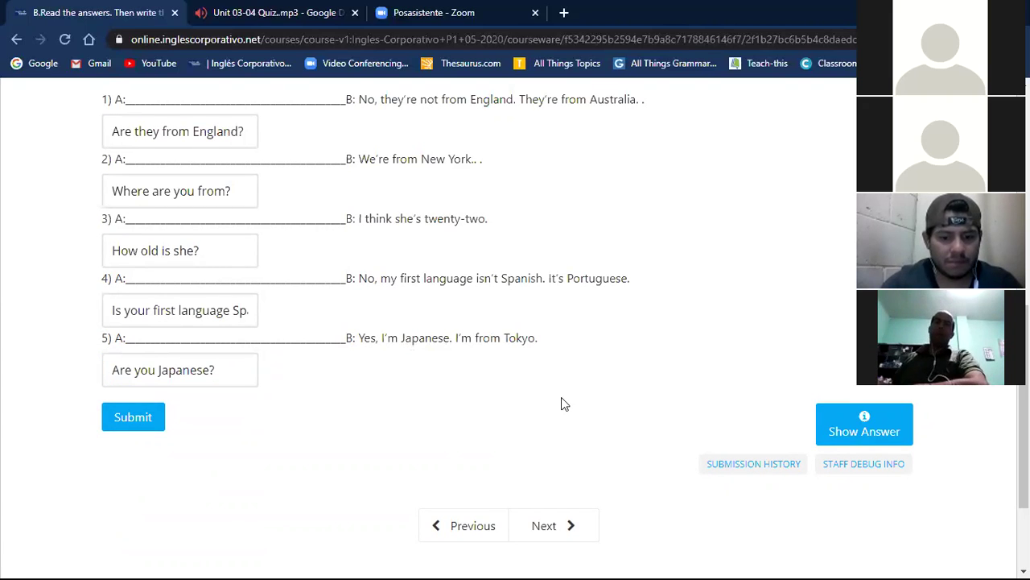
Look over the five questions of part B, submit them and review their marking.
scroll(561, 404, "up", 2)
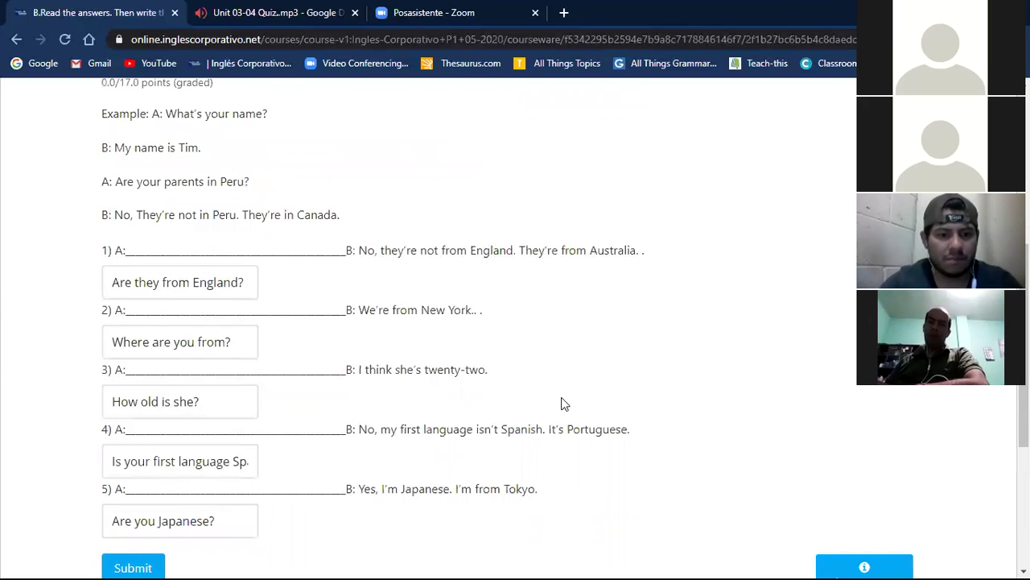
scroll(561, 403, "down", 1)
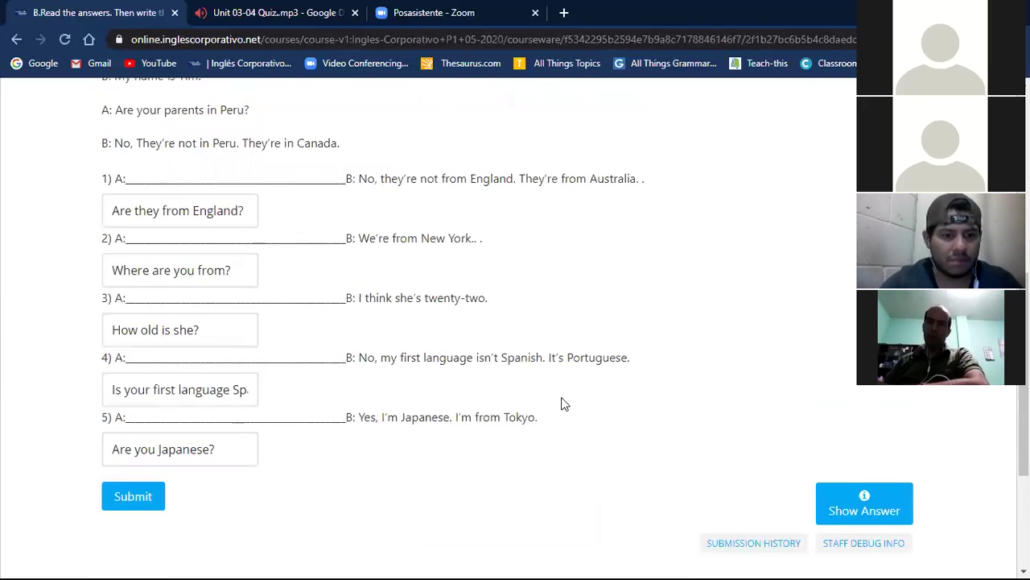
left_click(120, 494)
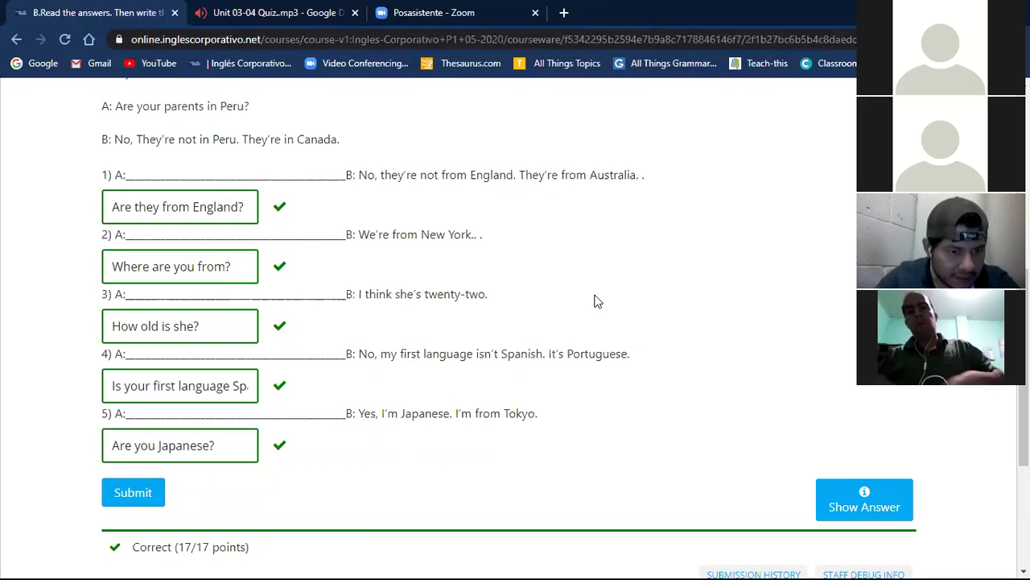
scroll(596, 301, "up", 4)
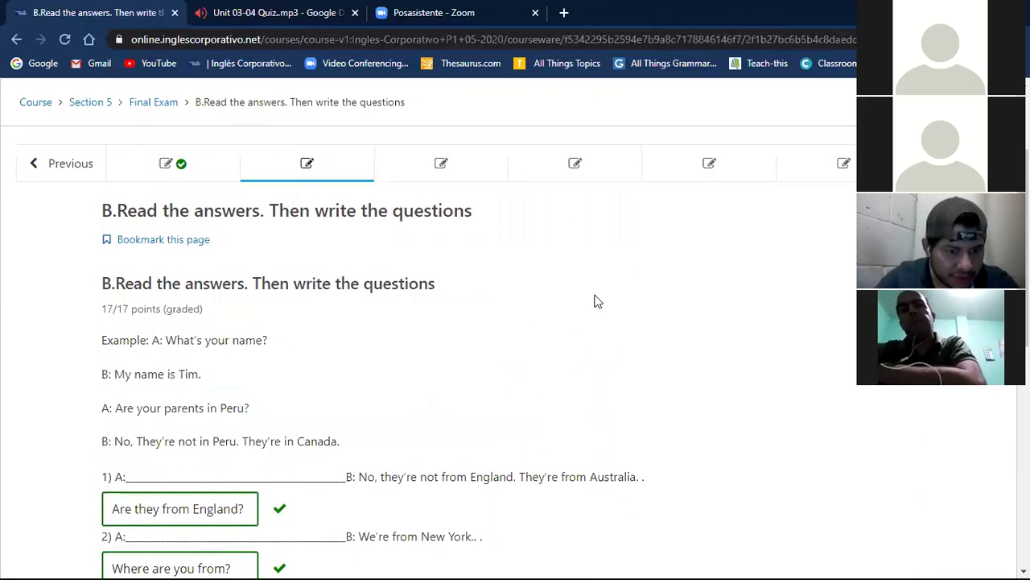
scroll(596, 301, "down", 6)
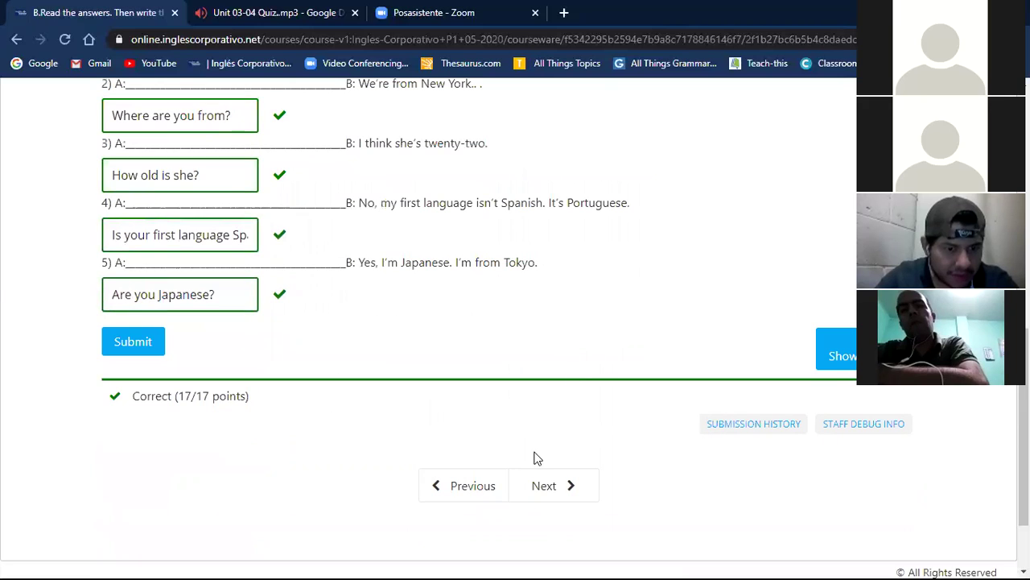
Go on to part C, "Choose the correct adjective to complete the sentence", and answer question 1 with "funny".
left_click(541, 486)
scroll(573, 443, "down", 3)
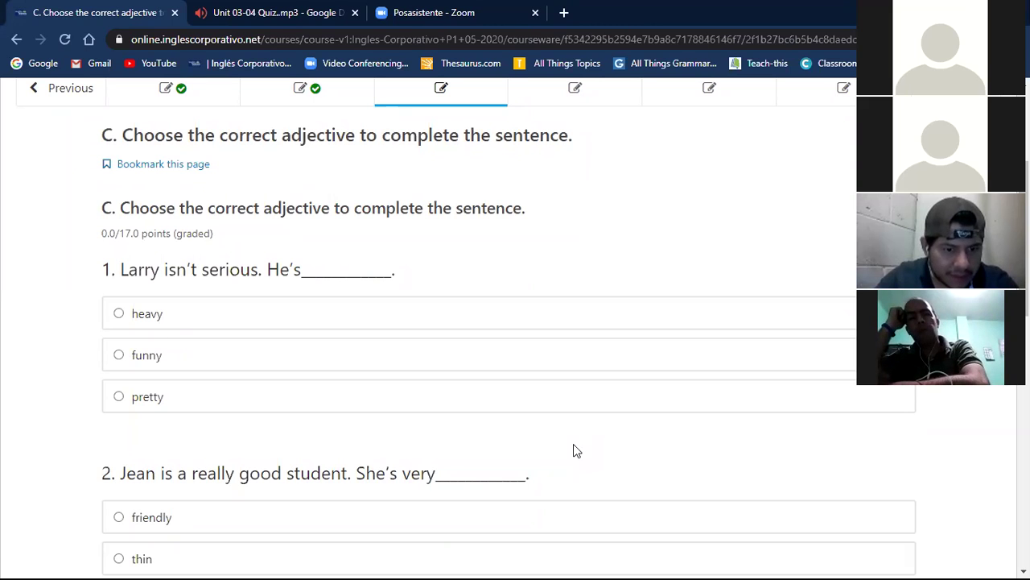
scroll(574, 445, "down", 2)
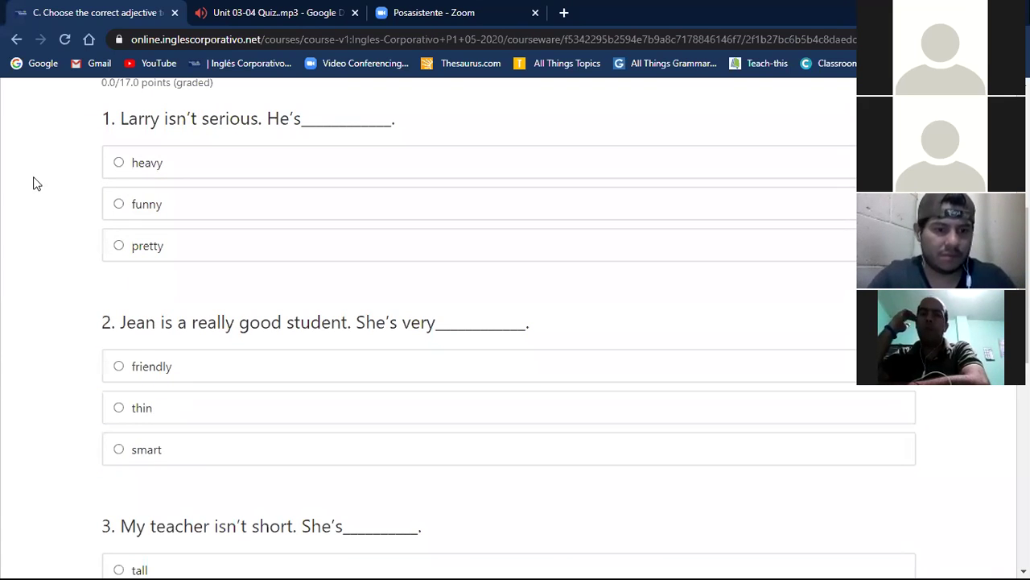
scroll(33, 184, "up", 1)
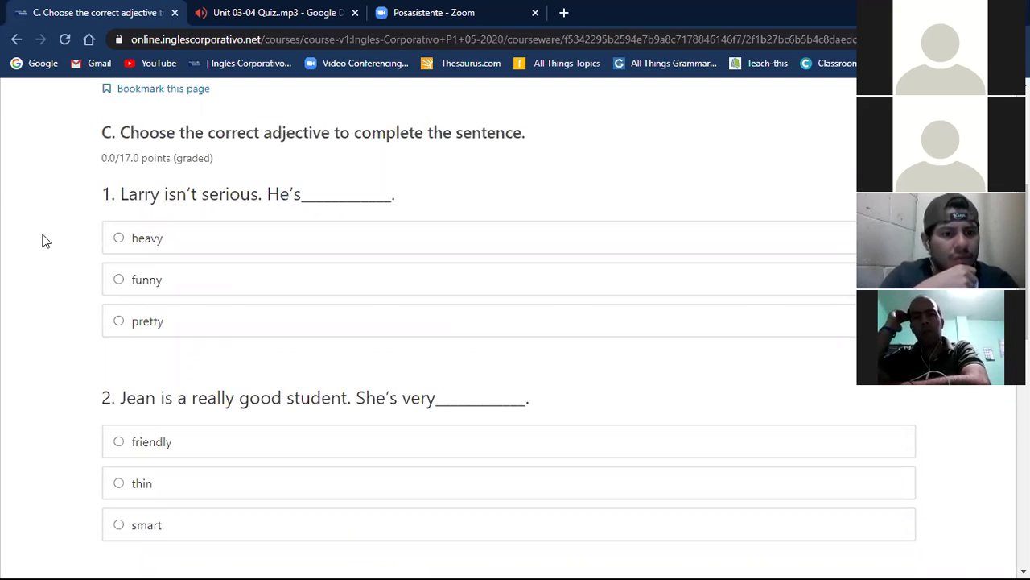
left_click(119, 279)
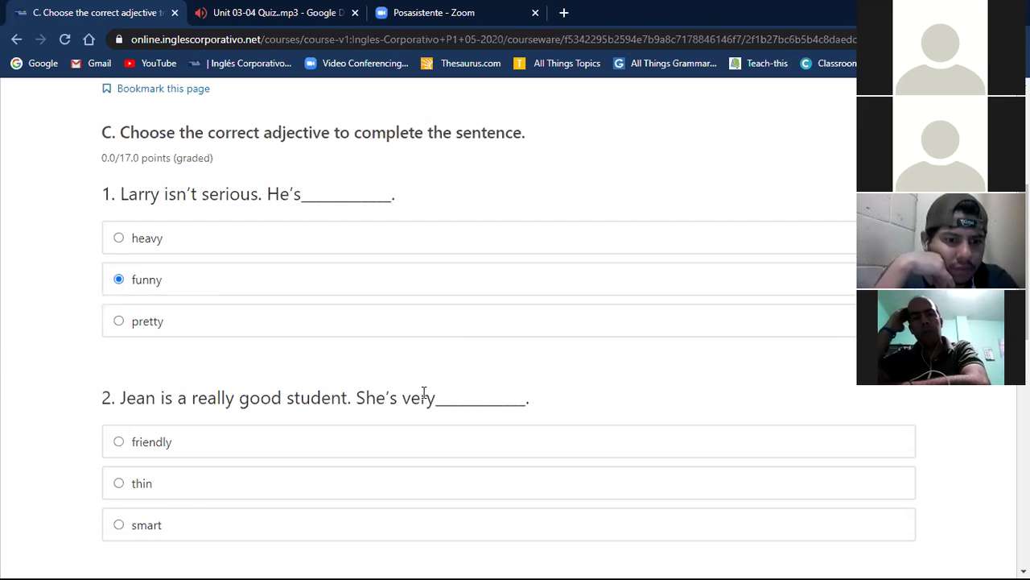
Answer questions 2, 3 and 4 of part C with "smart", "tall" and "handsome".
scroll(728, 380, "down", 1)
scroll(728, 380, "down", 3)
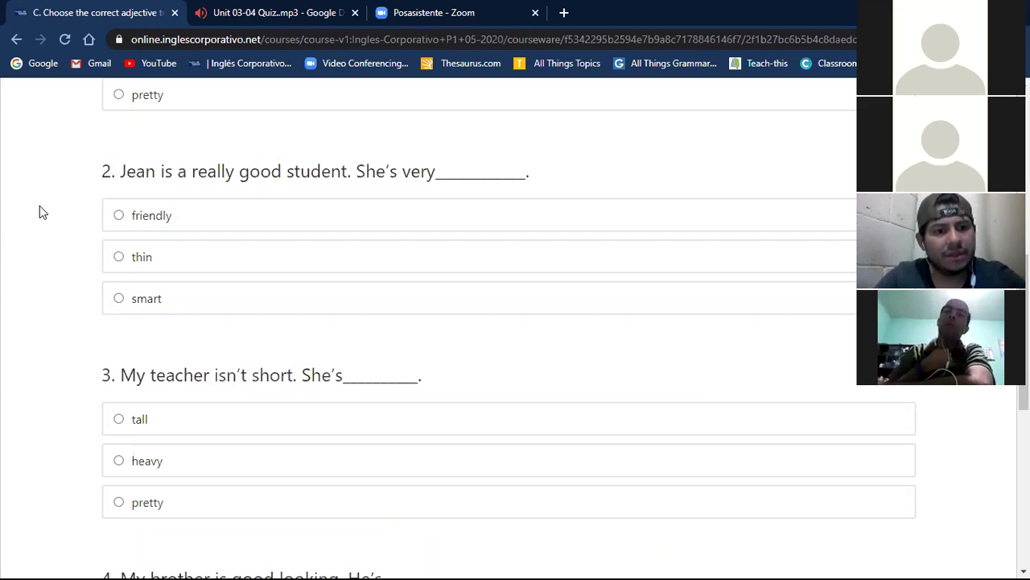
left_click(118, 303)
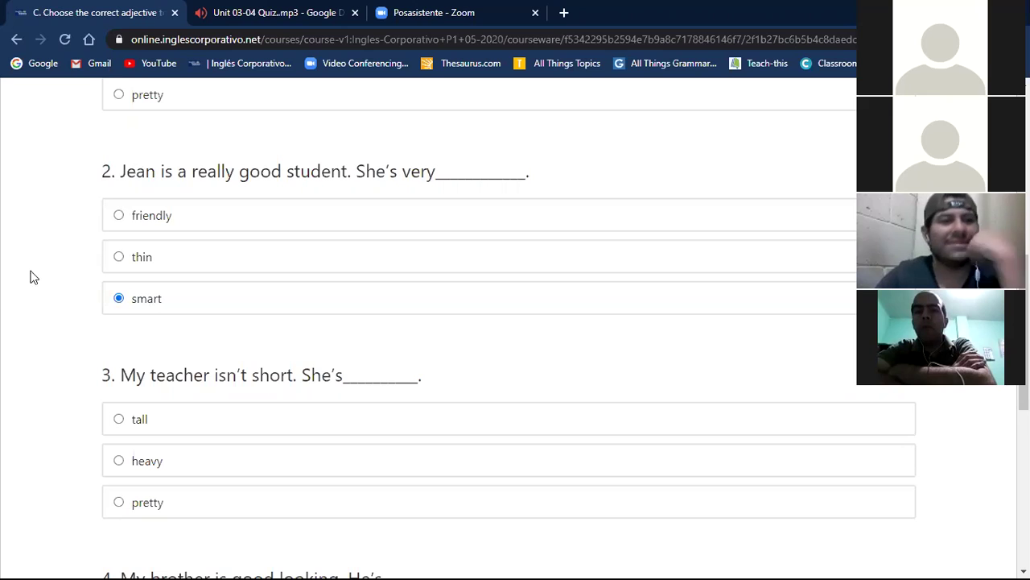
scroll(78, 245, "down", 2)
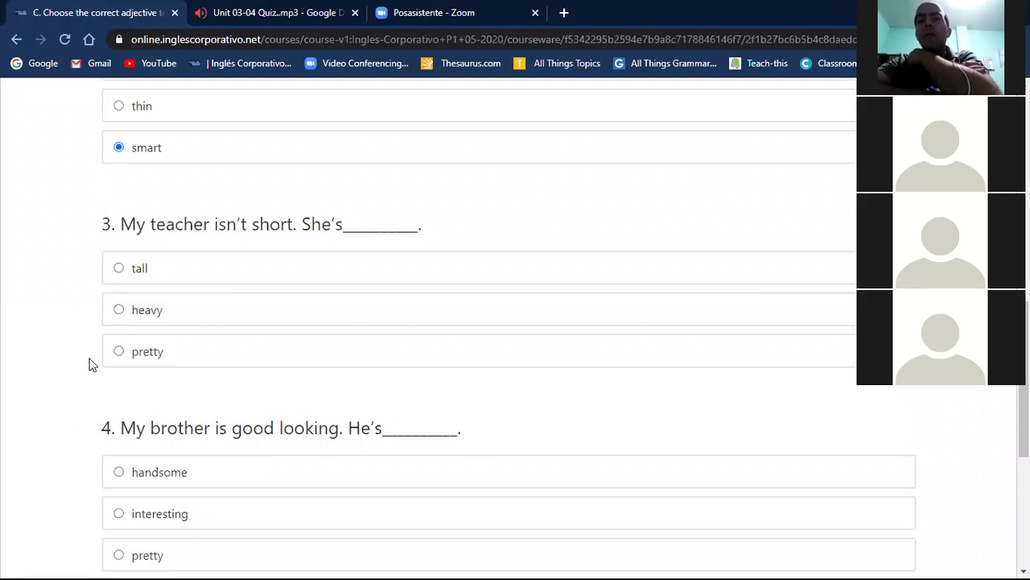
left_click(119, 269)
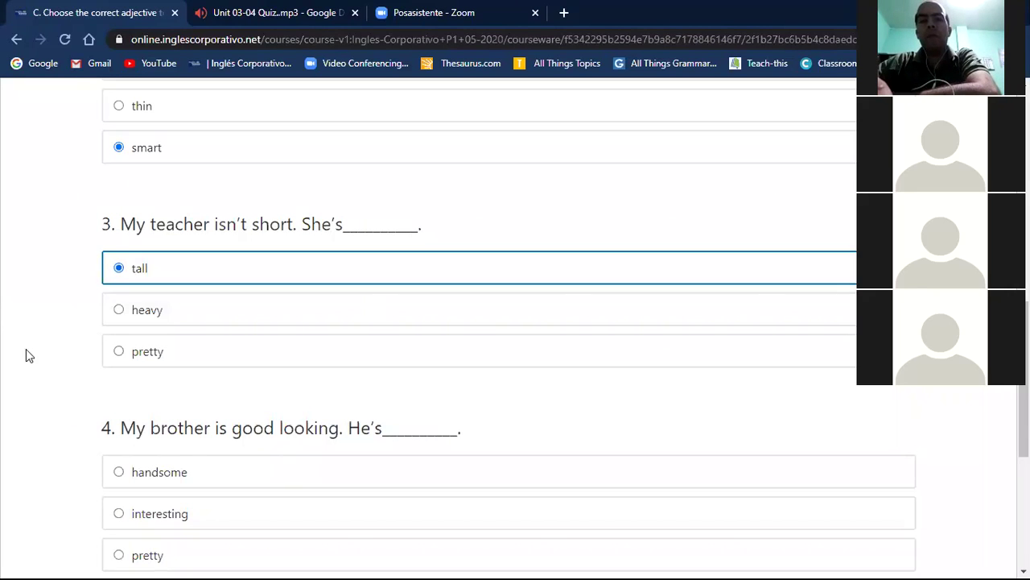
scroll(25, 352, "down", 2)
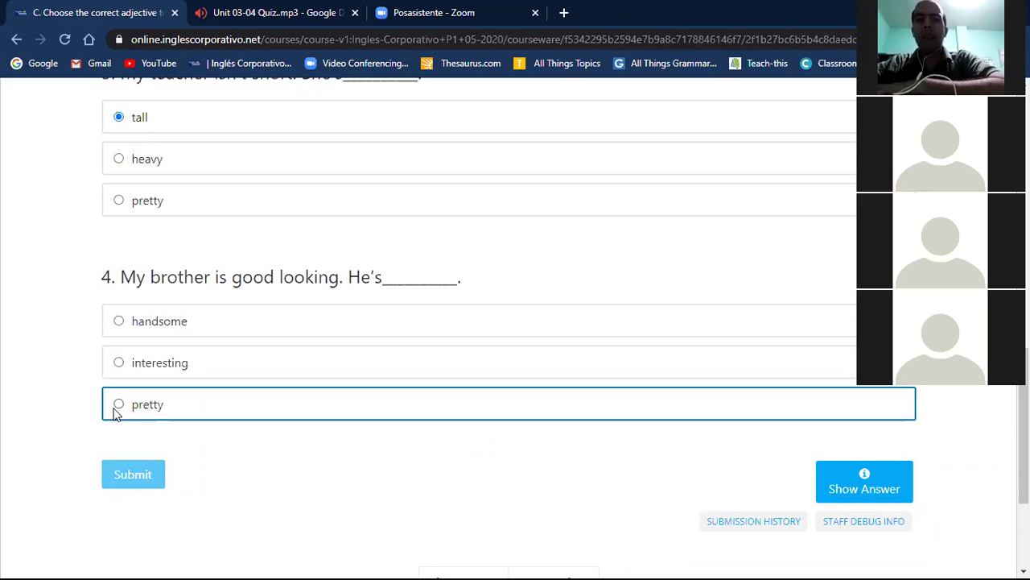
left_click(118, 322)
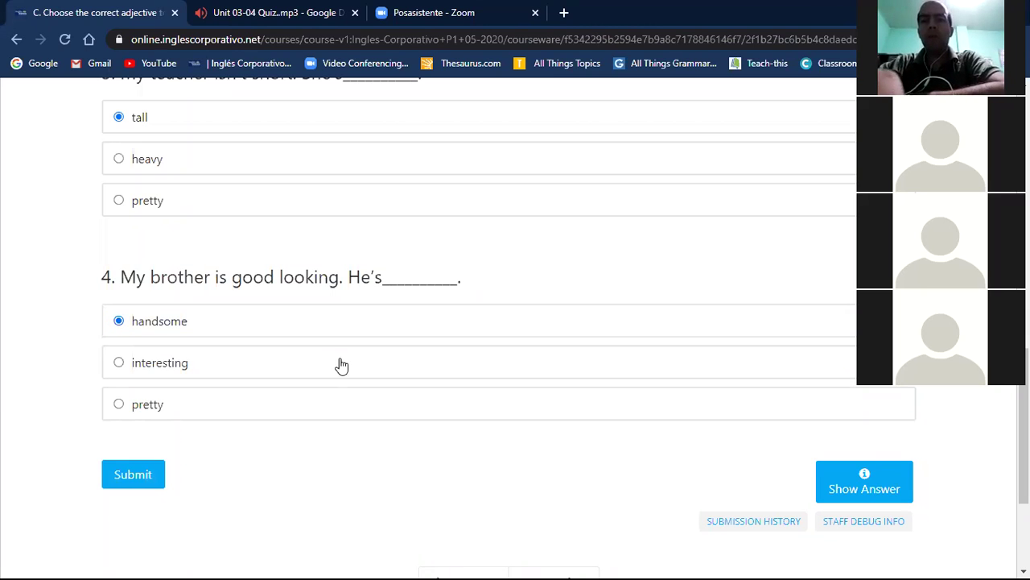
Look over the four adjective answers of part C, submit them and review their marking.
scroll(336, 359, "up", 6)
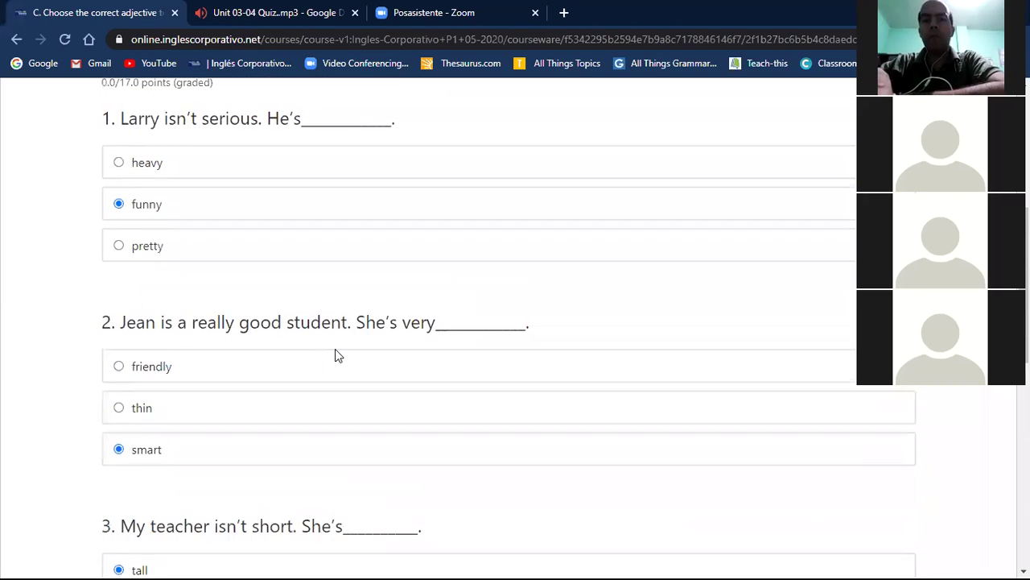
scroll(295, 412, "down", 1)
scroll(295, 413, "down", 4)
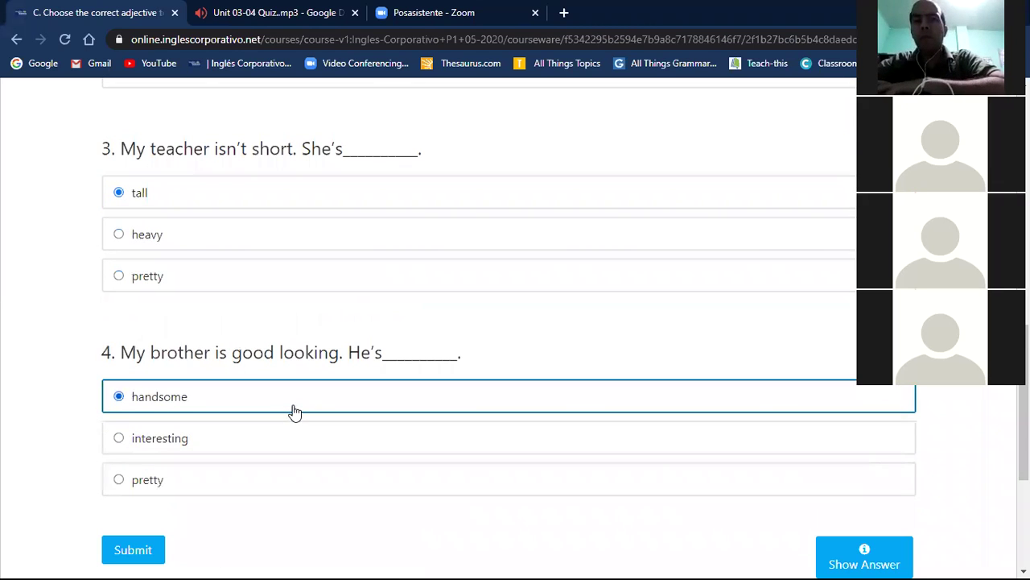
scroll(295, 412, "down", 2)
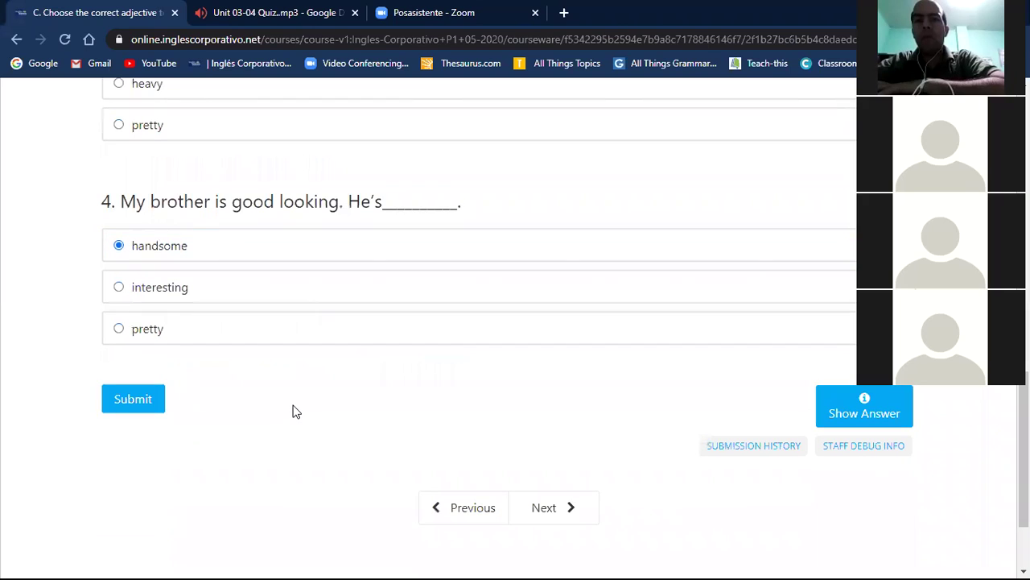
left_click(129, 406)
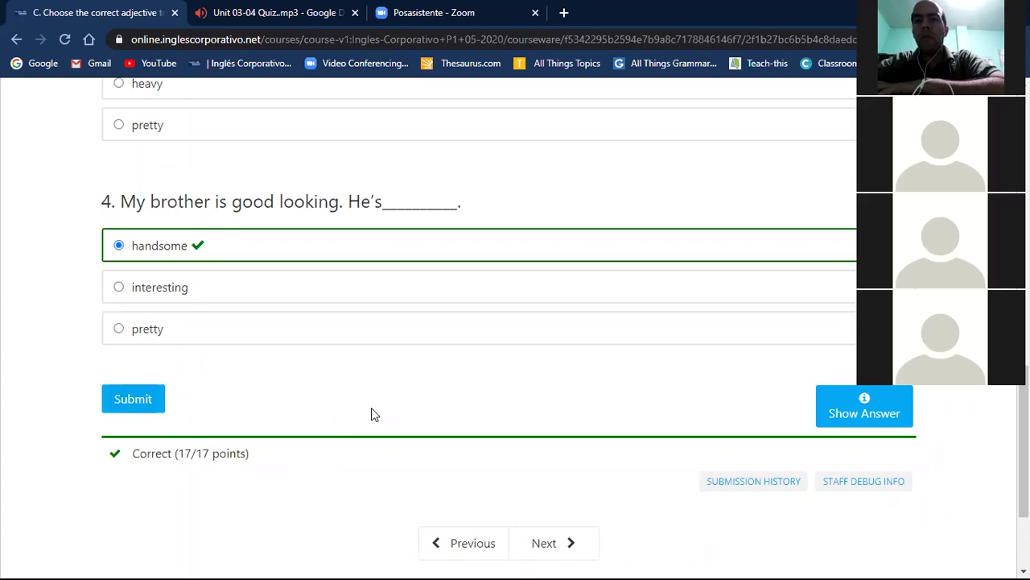
scroll(371, 411, "up", 1)
scroll(372, 414, "up", 2)
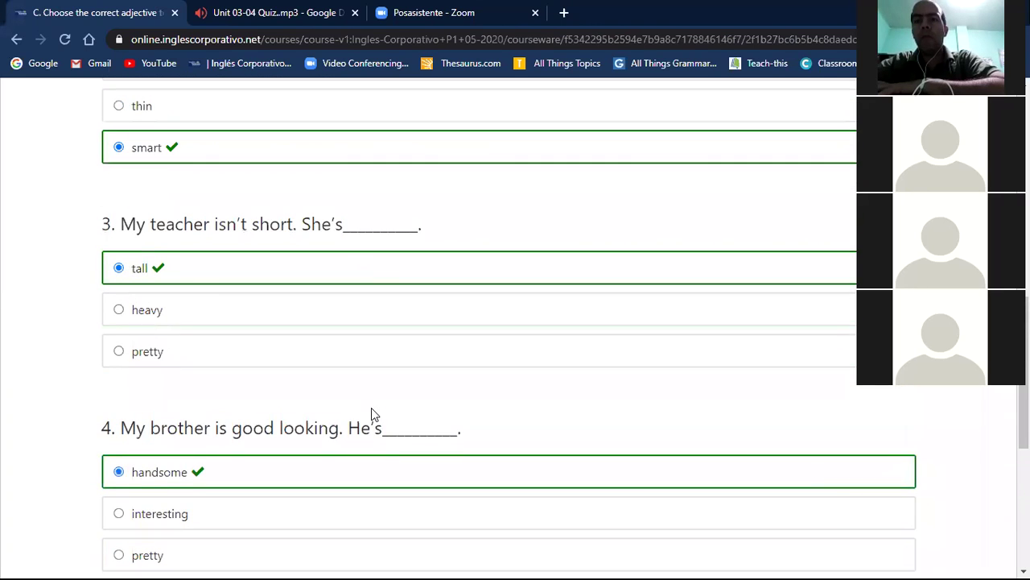
scroll(371, 411, "up", 3)
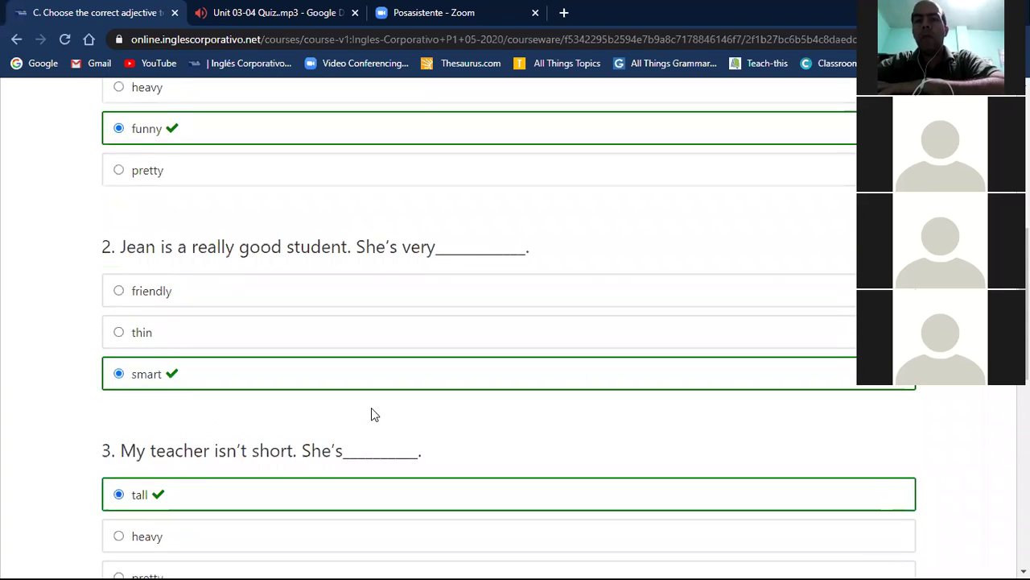
scroll(371, 410, "down", 6)
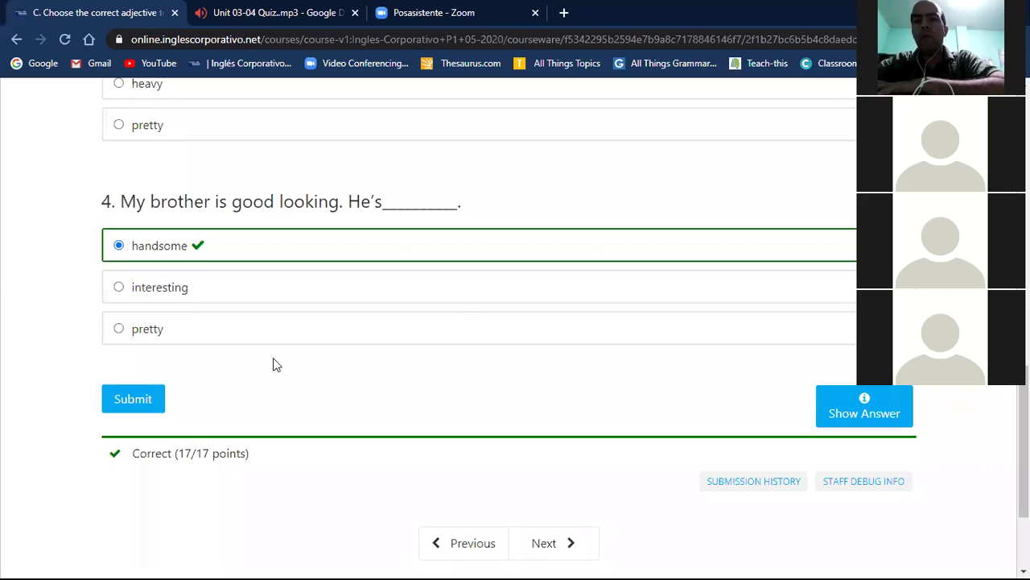
Go on to part D, "Choose the correct answer to the question", and read through its instructions and five questions.
scroll(514, 308, "up", 10)
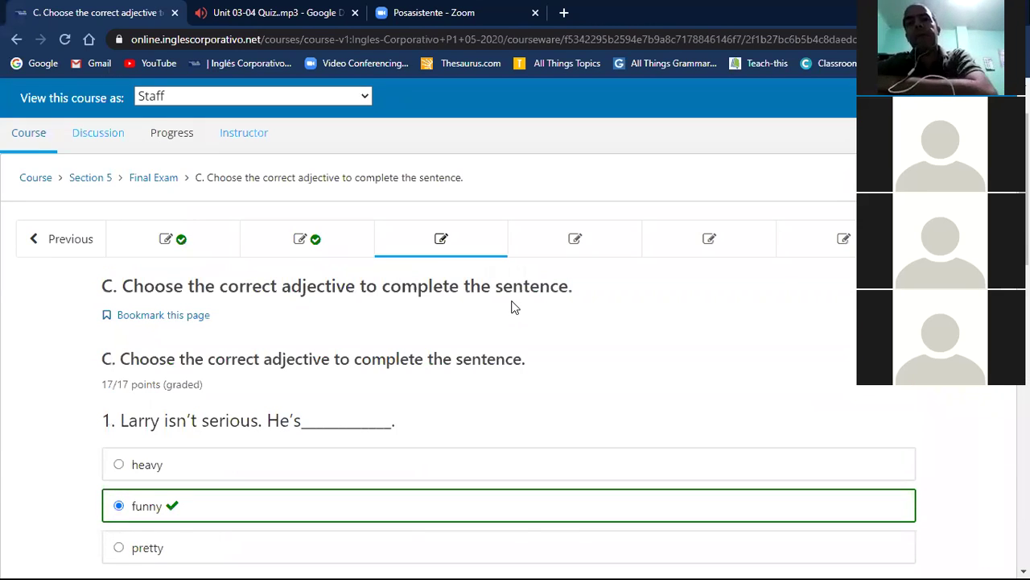
scroll(514, 309, "down", 5)
scroll(514, 309, "down", 6)
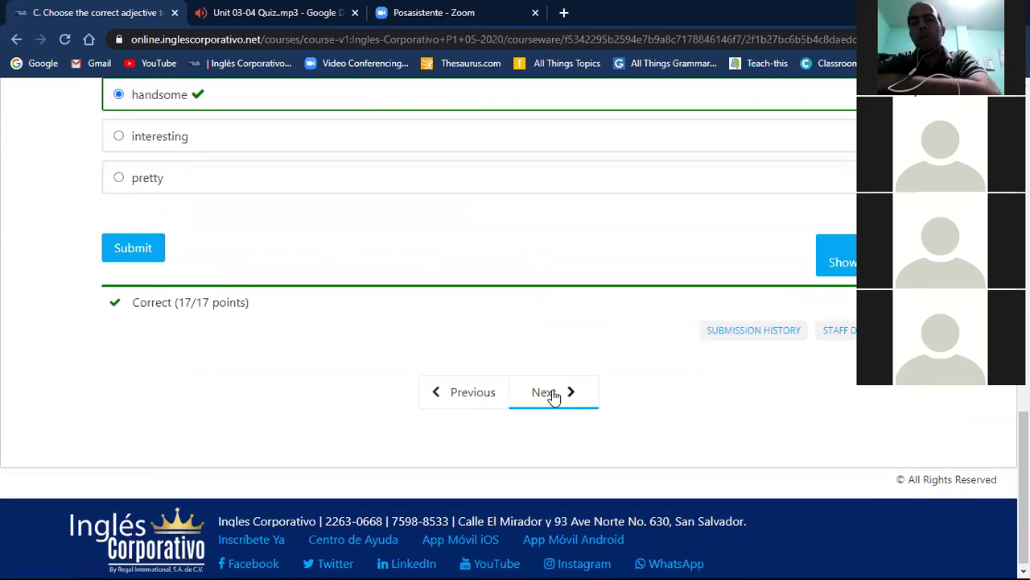
left_click(552, 395)
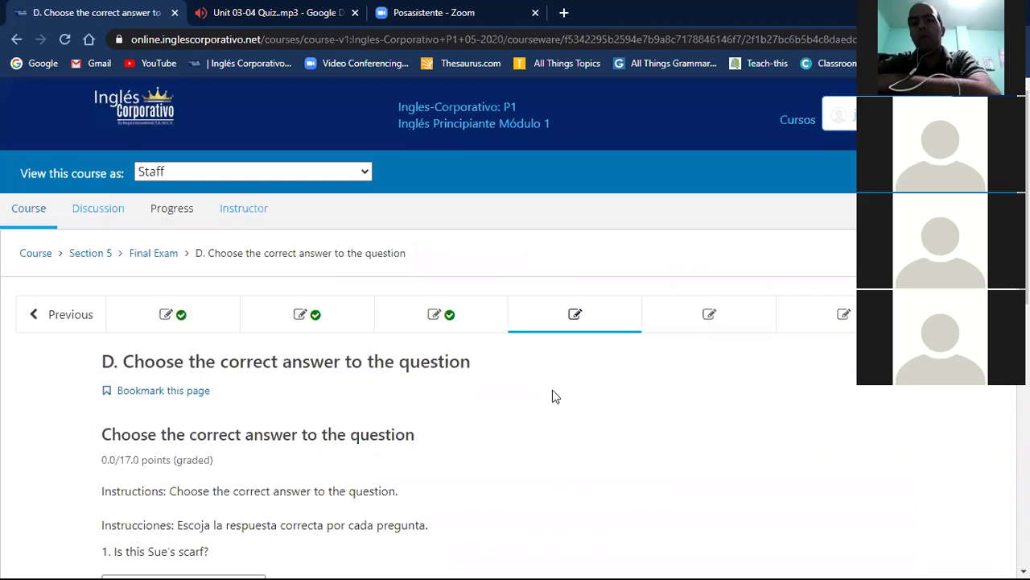
scroll(553, 395, "down", 2)
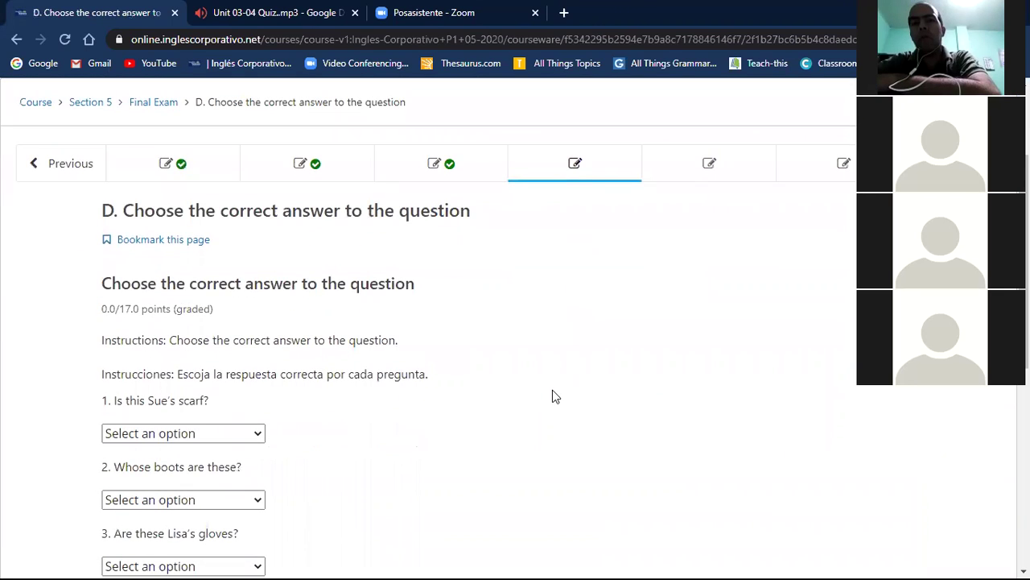
scroll(552, 394, "down", 1)
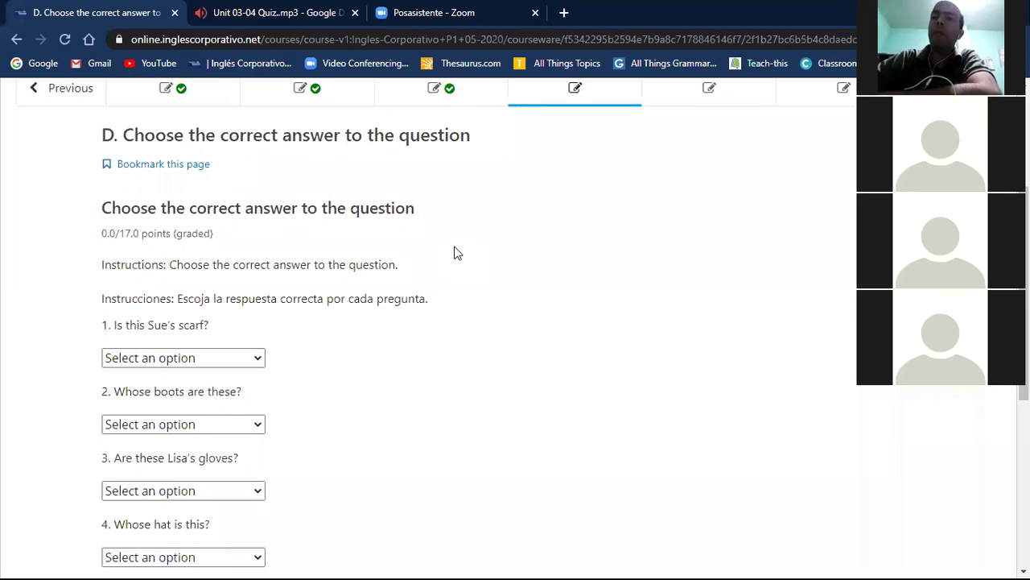
scroll(454, 253, "down", 1)
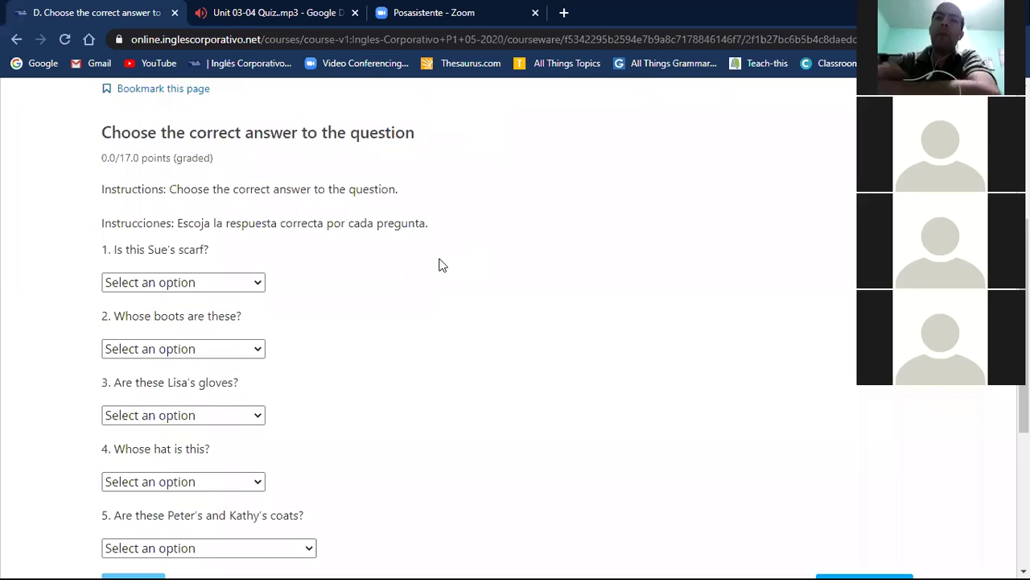
scroll(438, 264, "down", 1)
scroll(455, 260, "up", 1)
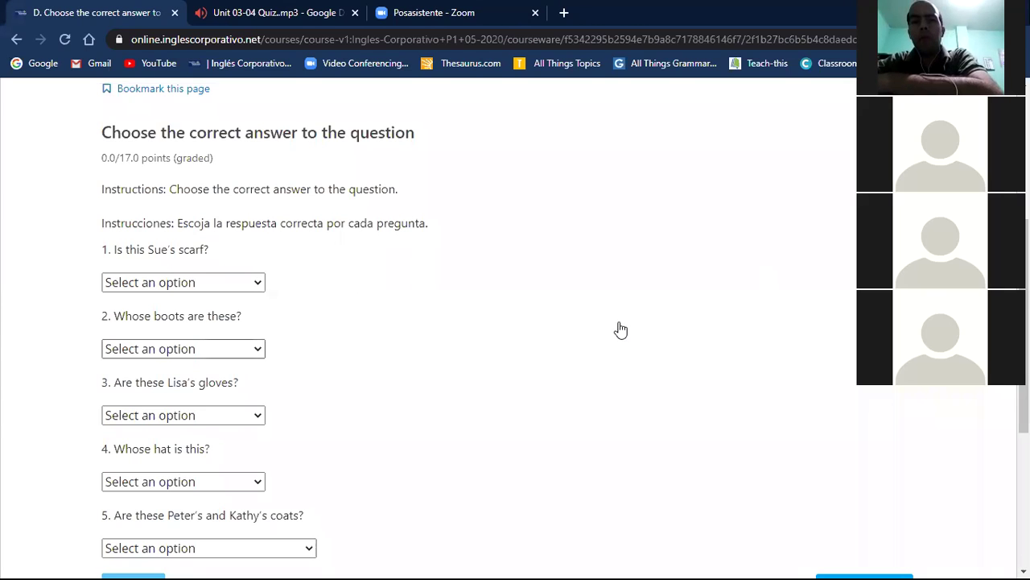
scroll(471, 289, "down", 2)
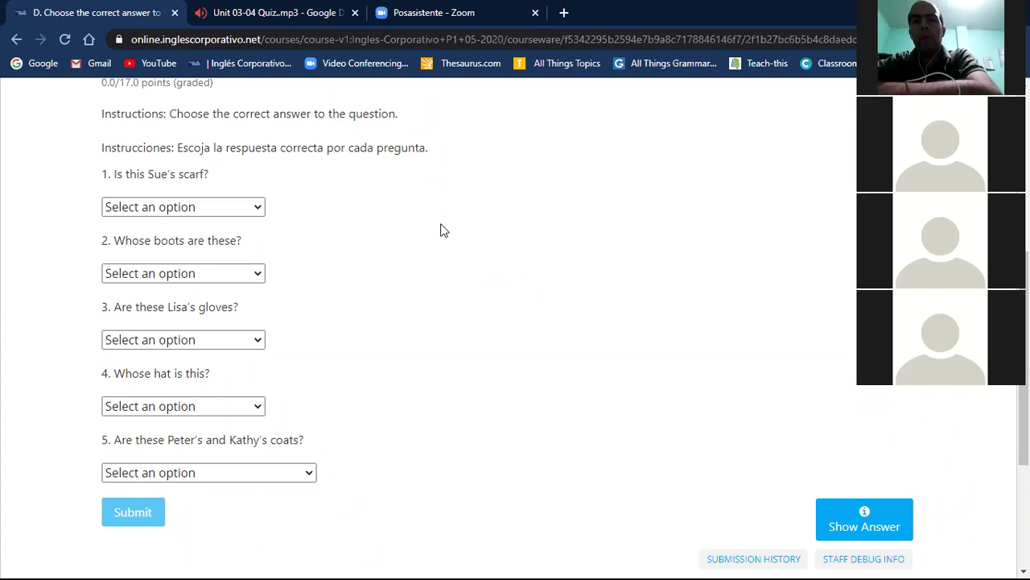
Answer question 1 of part D with "No, It's not hers. It's mine." and question 2 with the "Maybe they're" option.
left_click(258, 209)
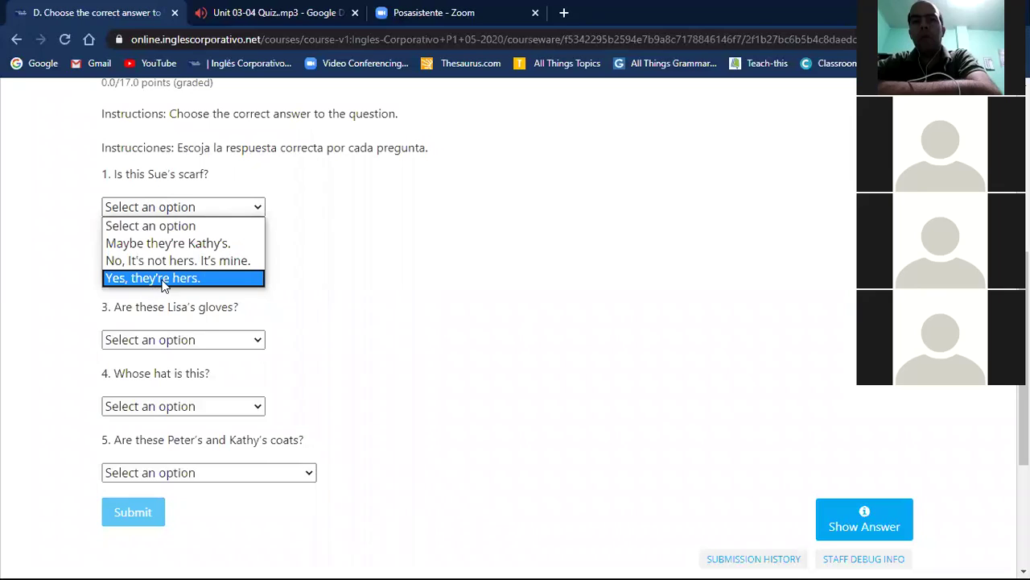
left_click(227, 268)
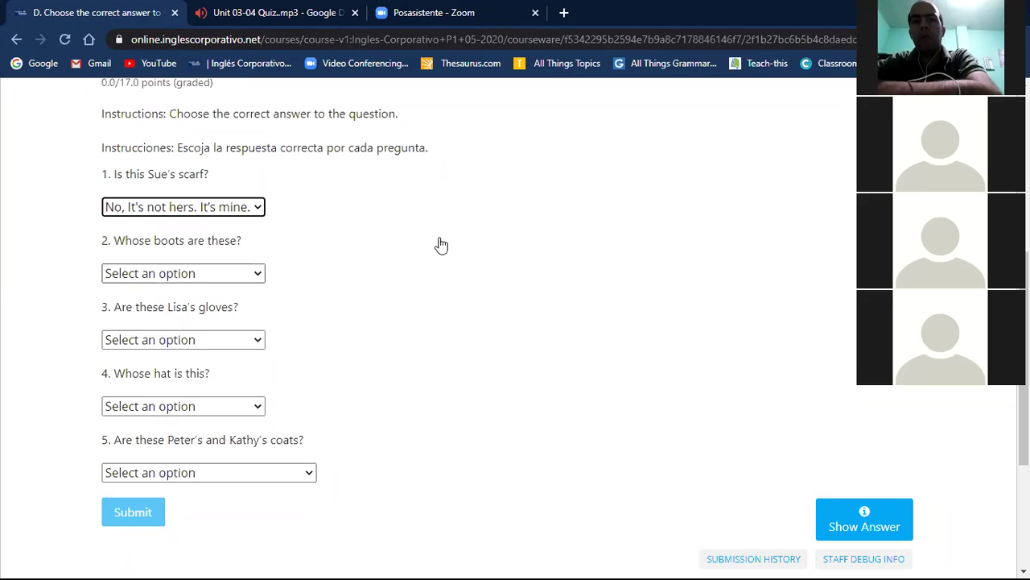
left_click(259, 277)
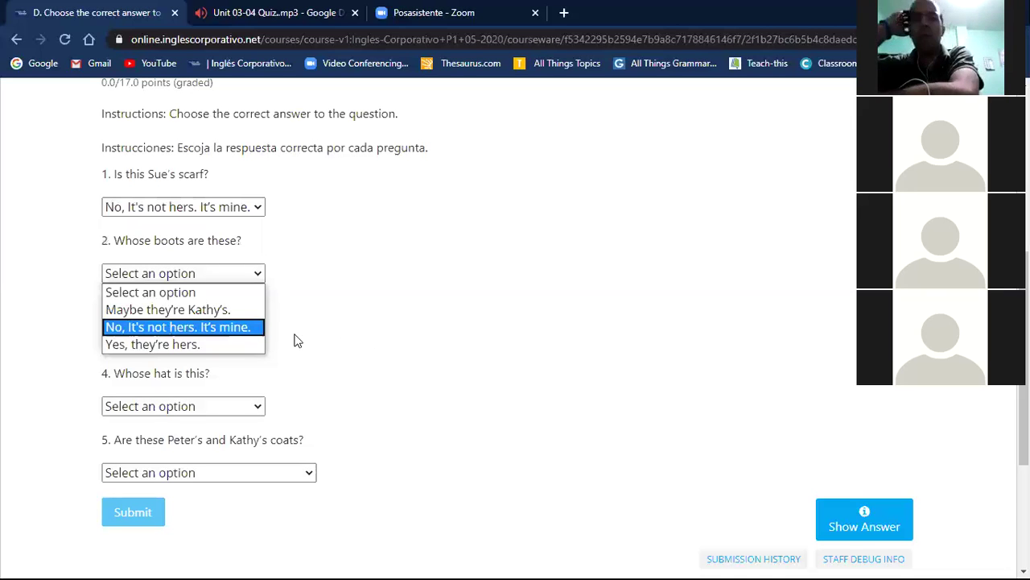
left_click(226, 319)
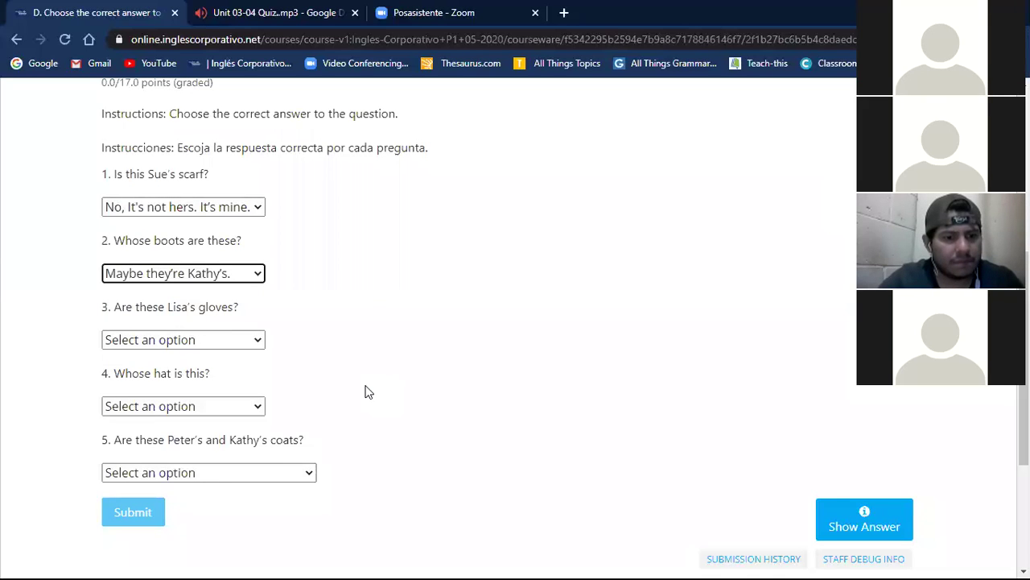
Answer question 3 about the gloves with "Yes, they're hers." and question 4 about the hat with "I think it's yours.".
left_click(258, 341)
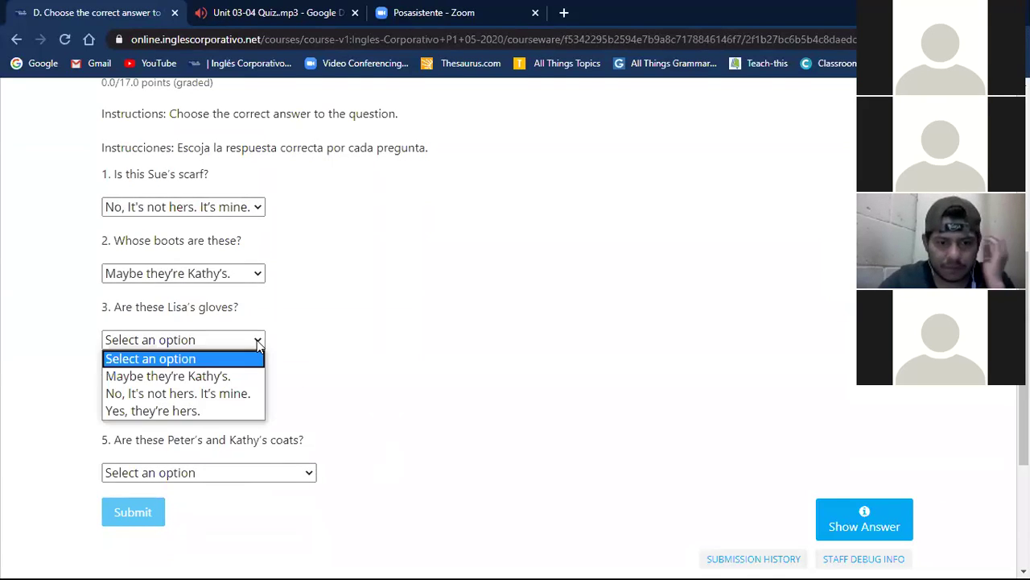
left_click(228, 411)
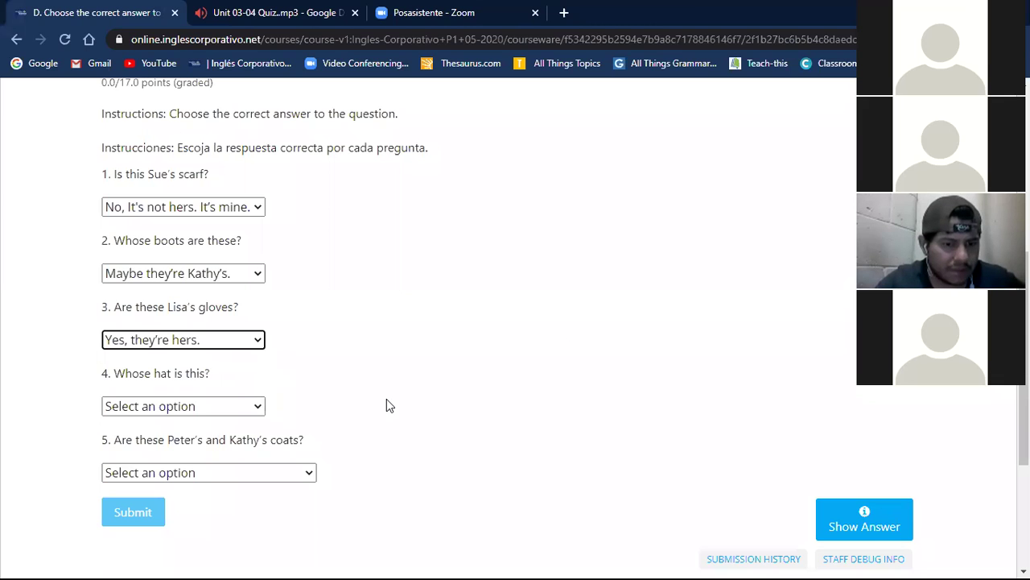
scroll(449, 354, "up", 1)
scroll(448, 355, "up", 1)
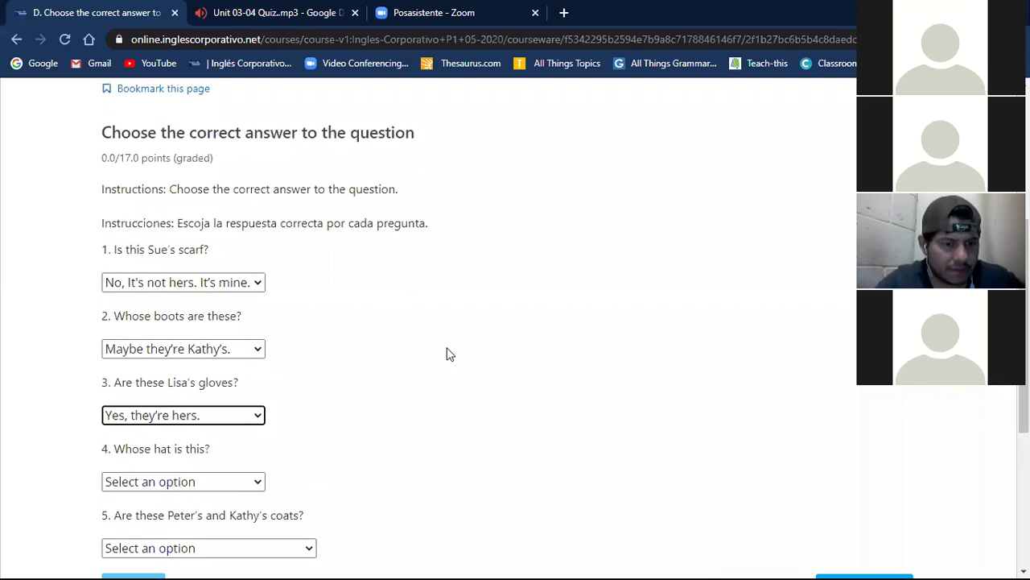
scroll(449, 352, "down", 1)
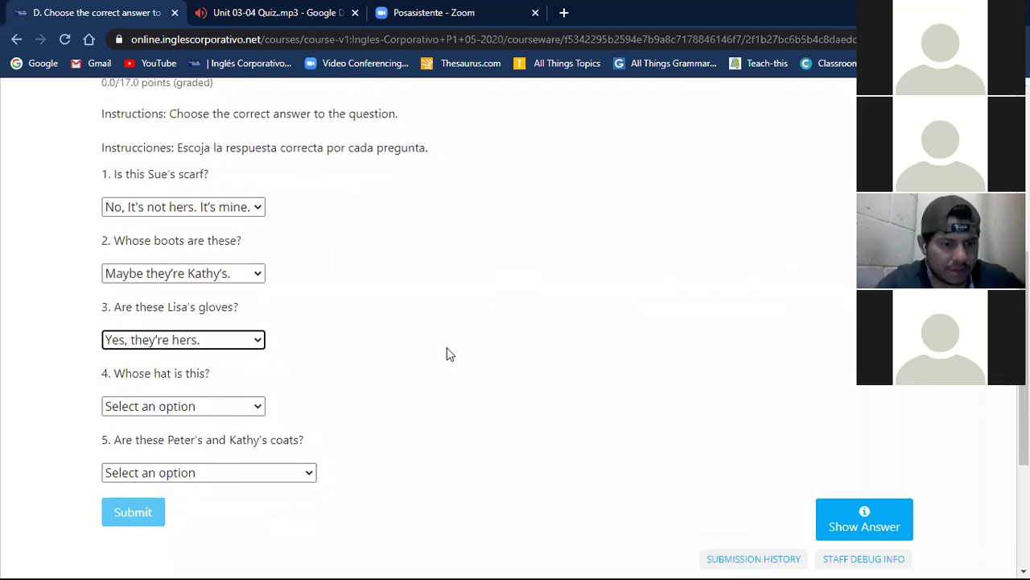
left_click(258, 409)
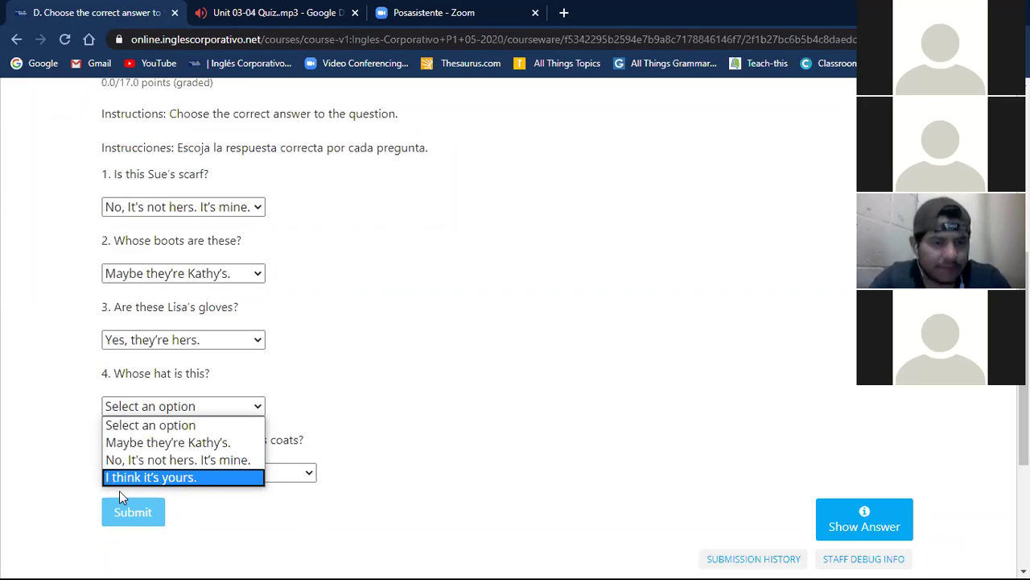
left_click(191, 477)
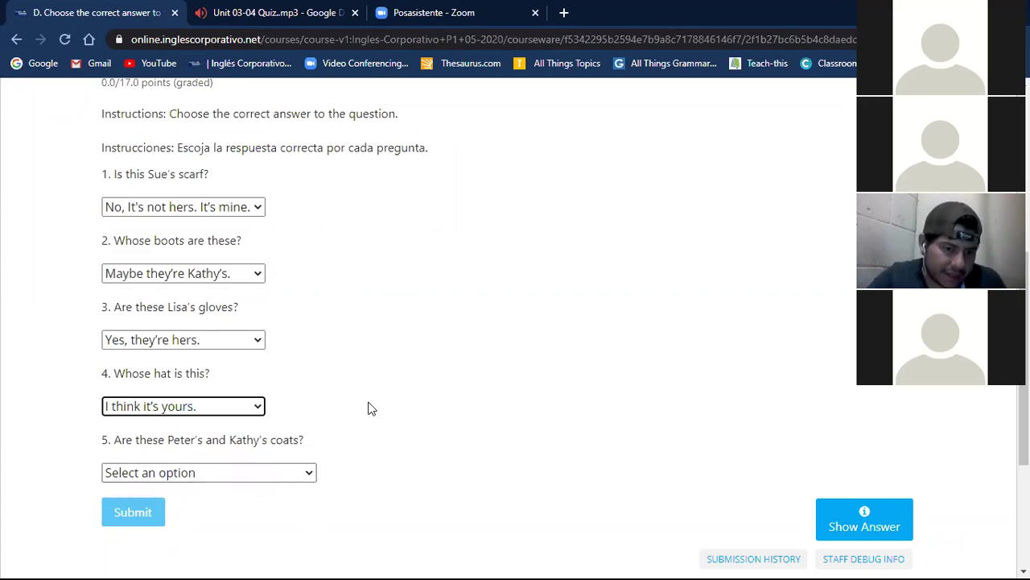
Answer question 5 about the coats with "No, they aren't theirs. They're ours." and look over all part D answers.
scroll(370, 409, "down", 1)
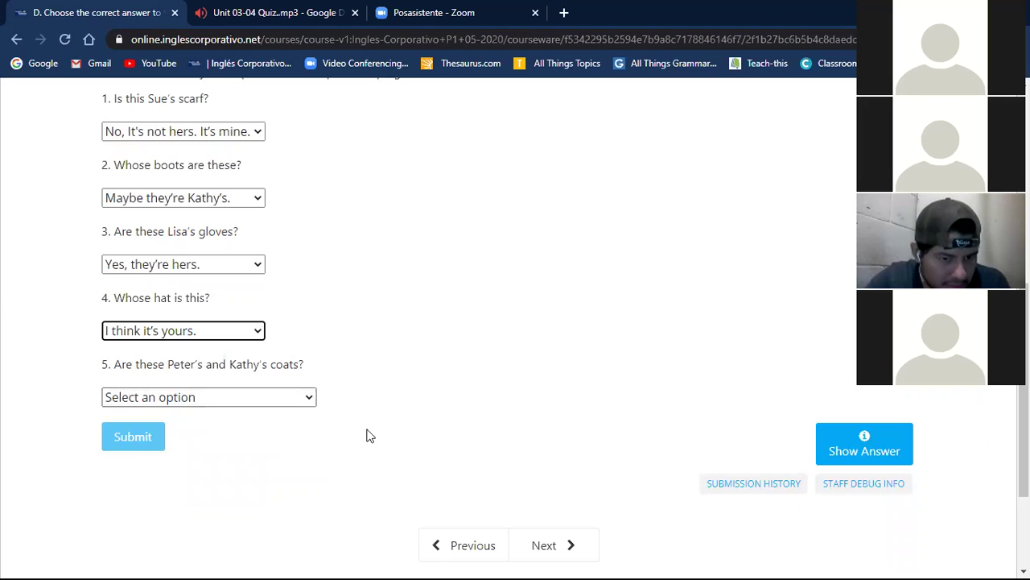
left_click(308, 403)
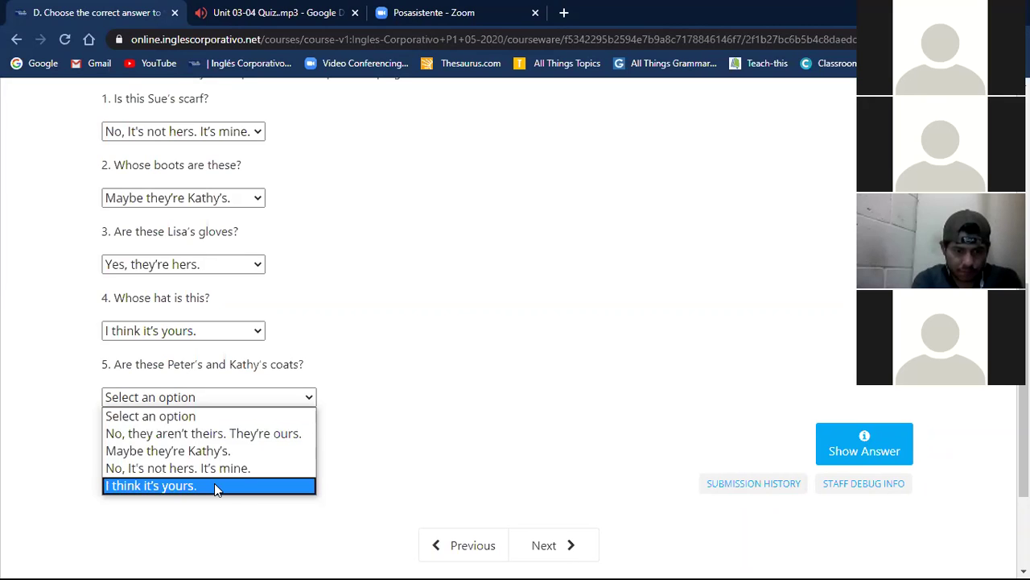
left_click(272, 435)
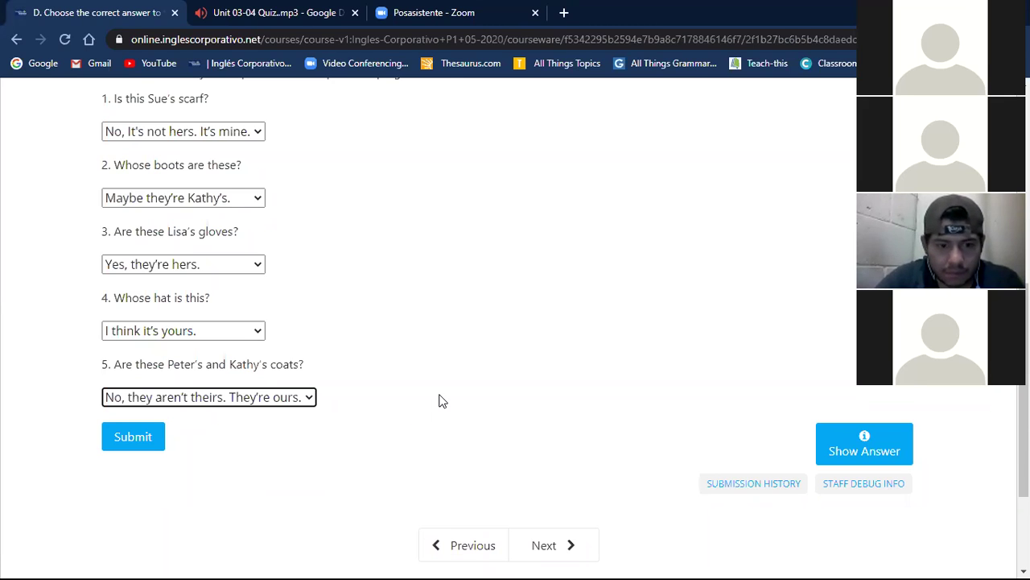
scroll(440, 400, "up", 3)
scroll(440, 398, "down", 3)
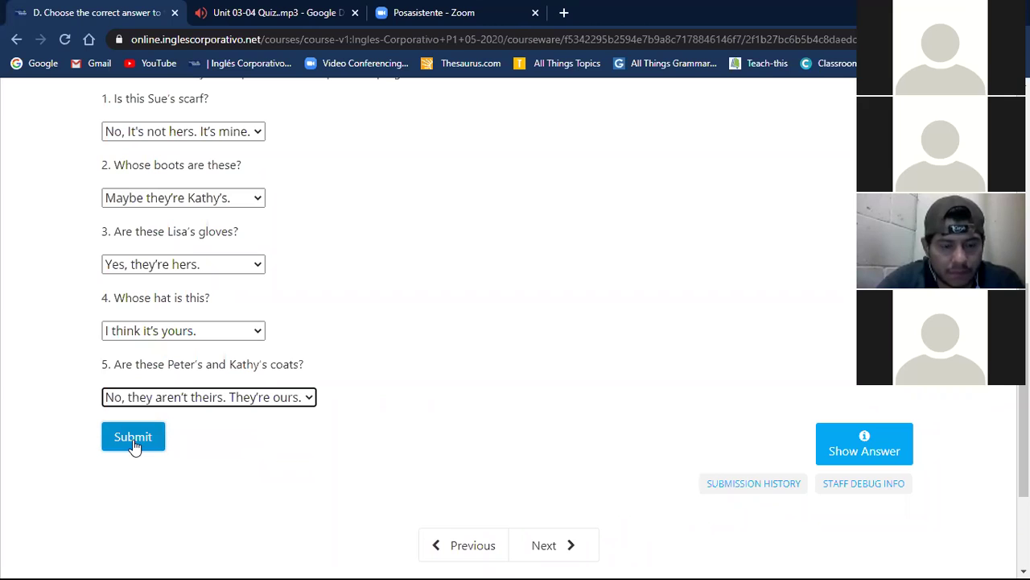
Submit the part D answers and go on to part E, "Use the correct present continuous form of the verb".
left_click(134, 441)
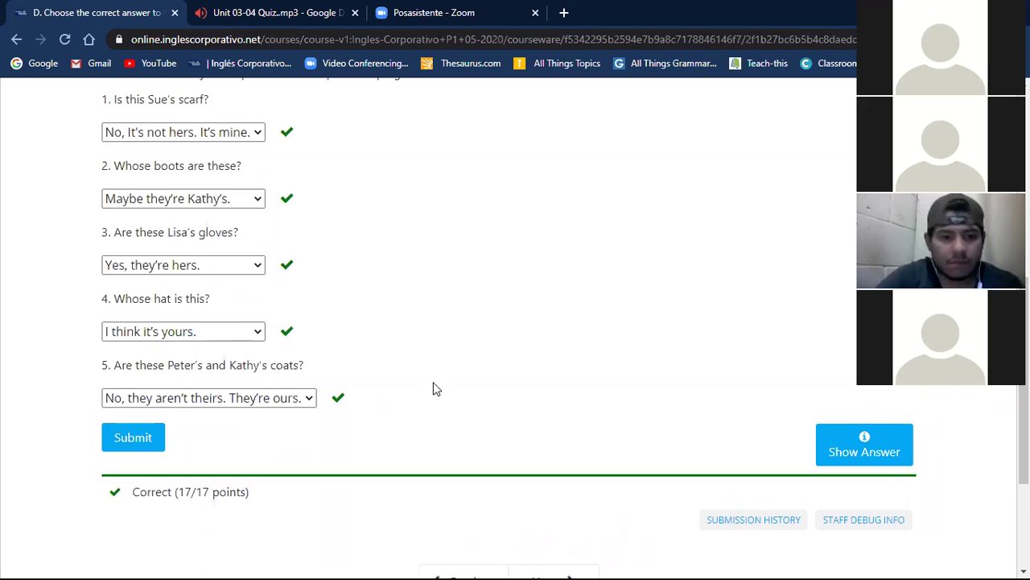
scroll(433, 389, "up", 1)
scroll(433, 389, "down", 4)
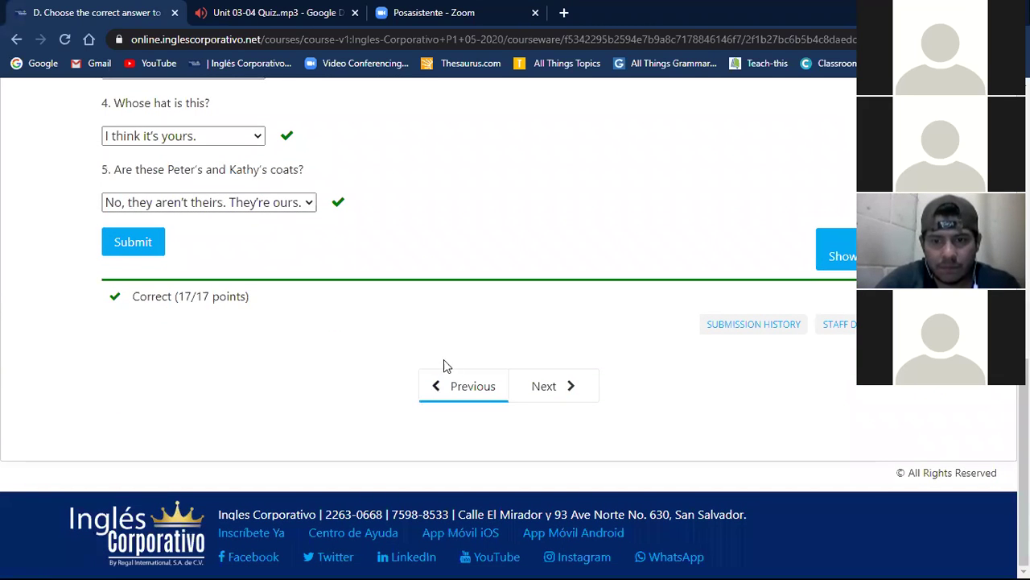
left_click(553, 390)
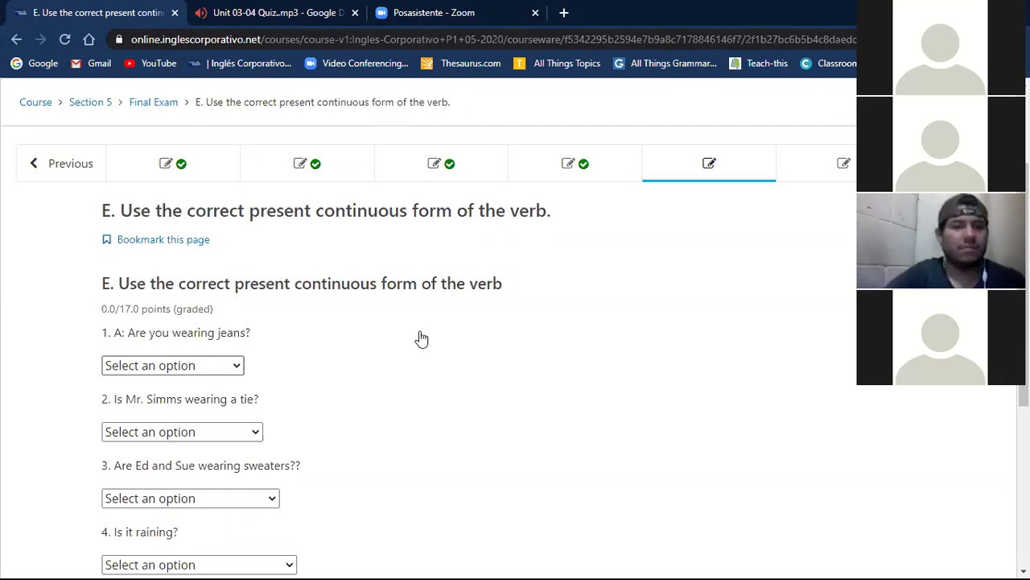
Answer question 1 of part E with "No, I'm wearing a suit." and question 2 with "No, He isn't wearing a tie.".
scroll(422, 336, "down", 1)
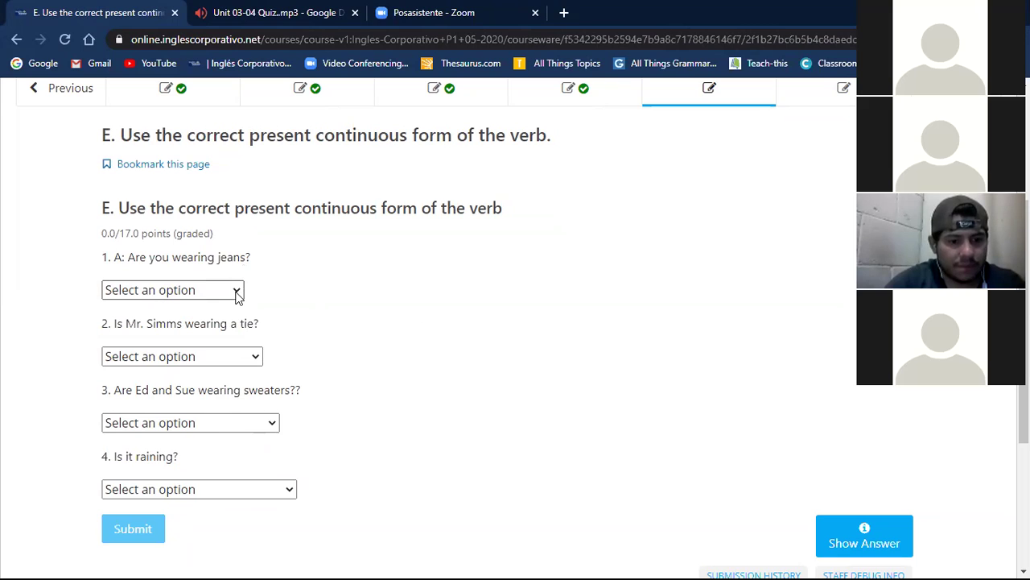
left_click(241, 295)
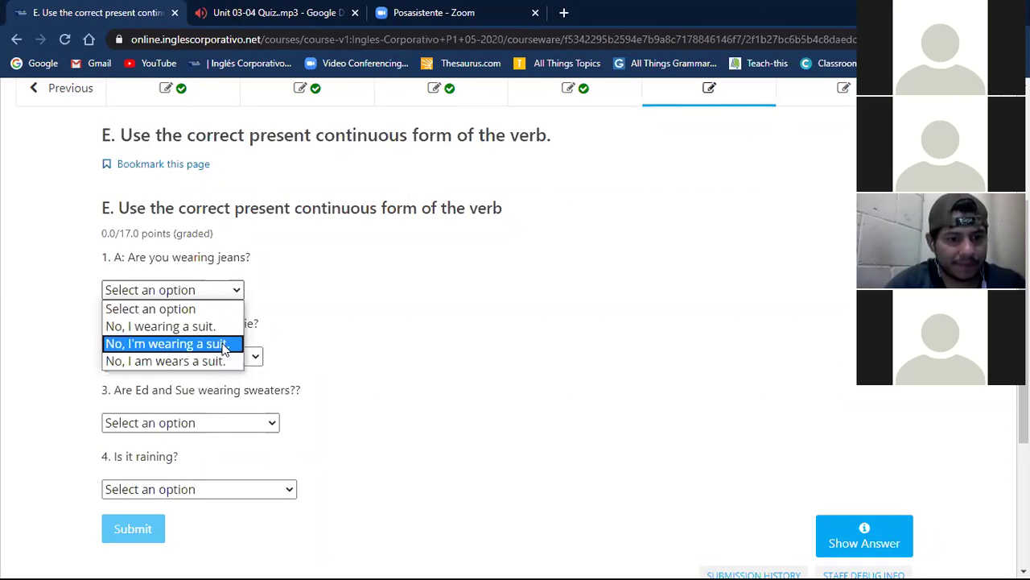
left_click(224, 345)
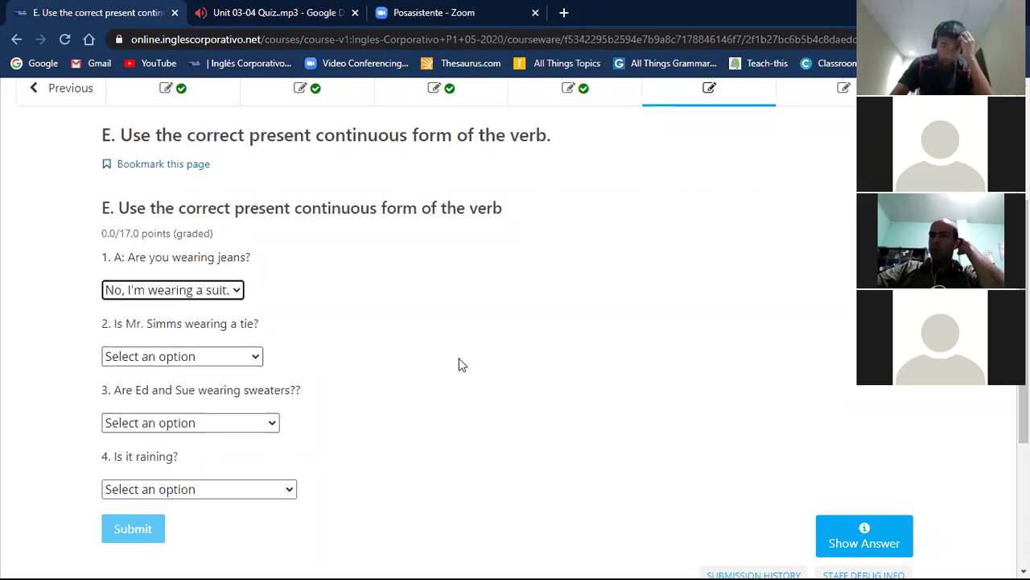
left_click(256, 360)
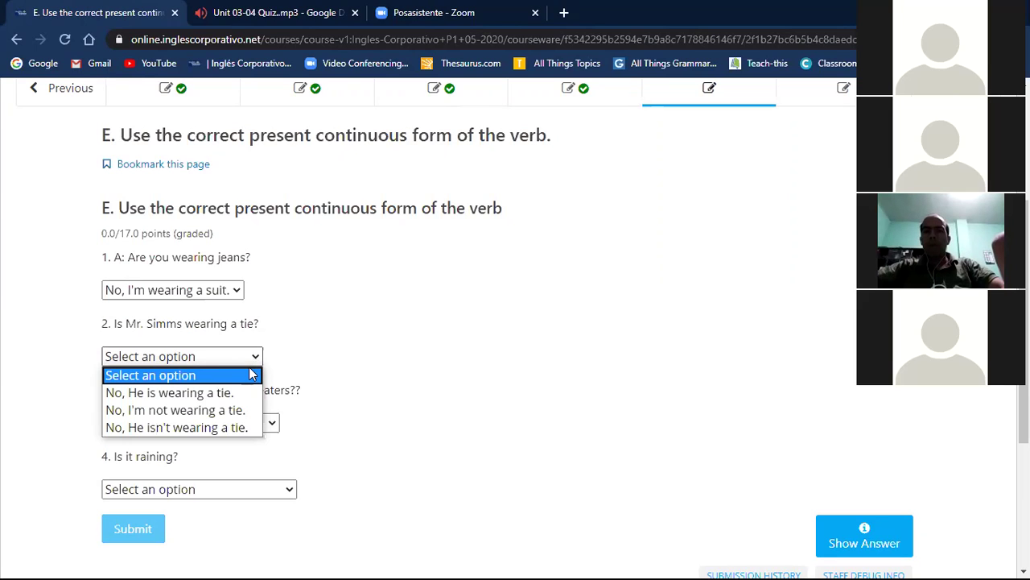
left_click(240, 424)
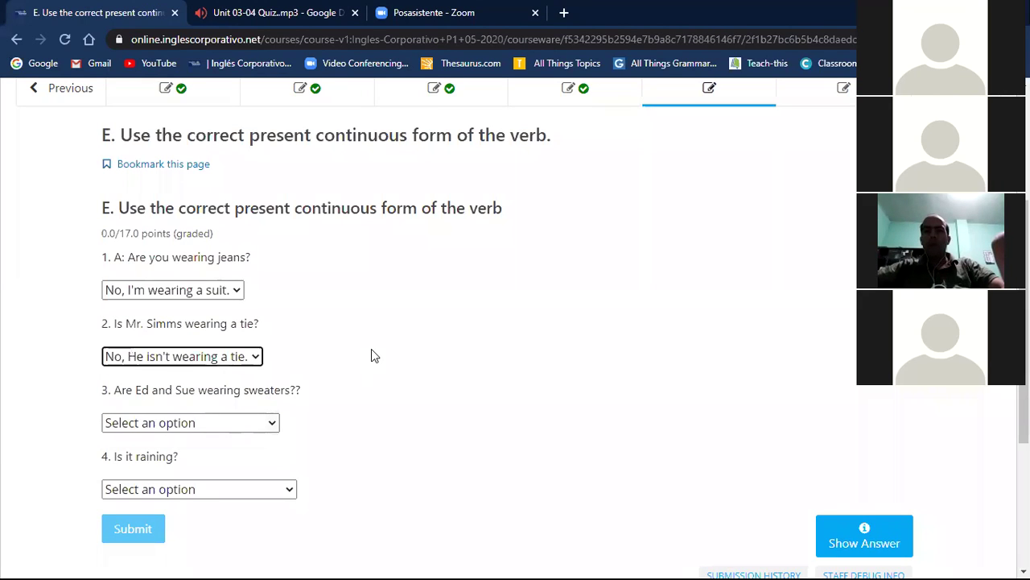
Answer question 3 about the sweaters with "No, they're not. It's very hot." and question 4 with "No, it's not raining. It's snowing.".
scroll(366, 360, "down", 2)
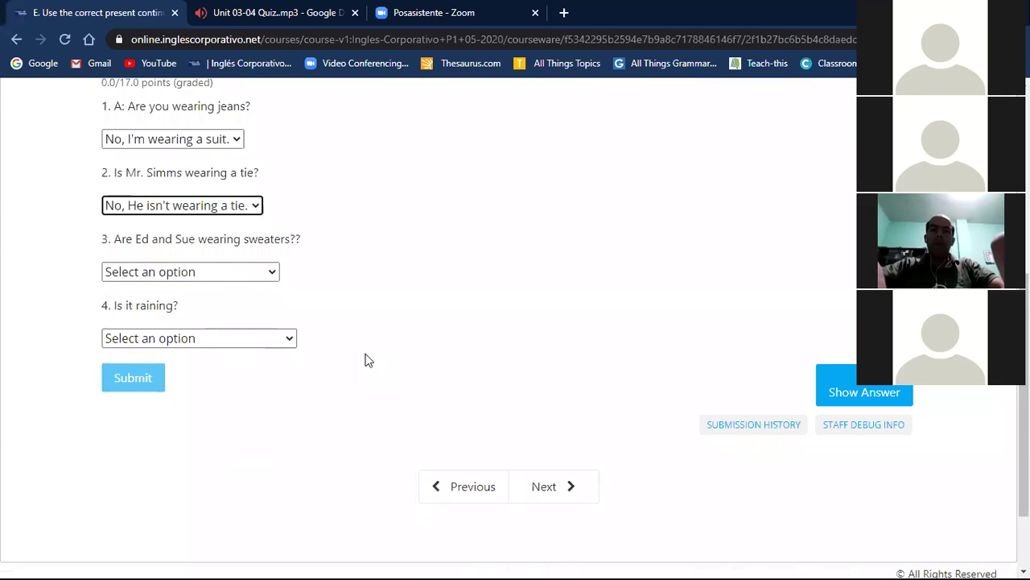
left_click(272, 275)
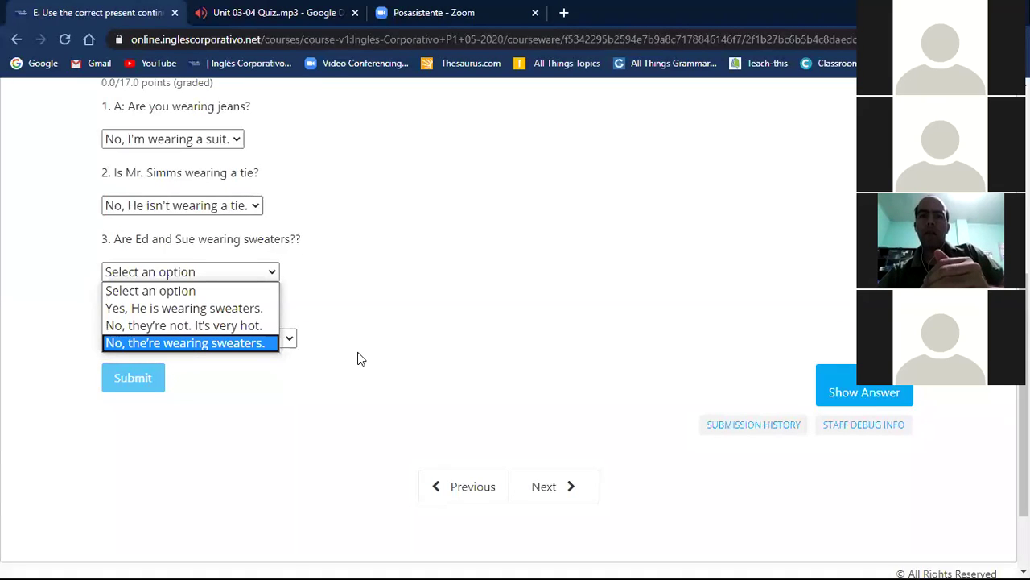
left_click(239, 325)
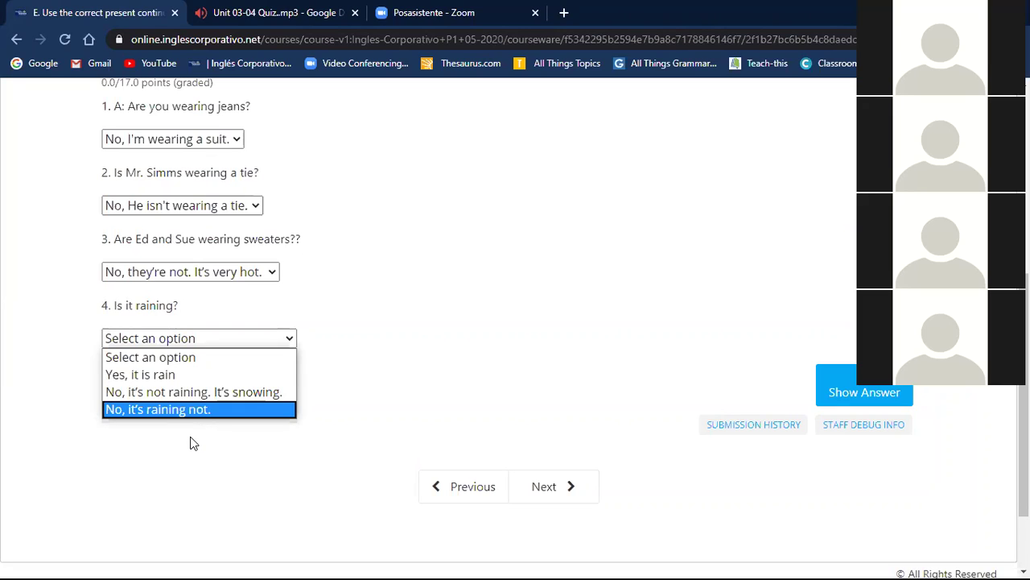
left_click(212, 398)
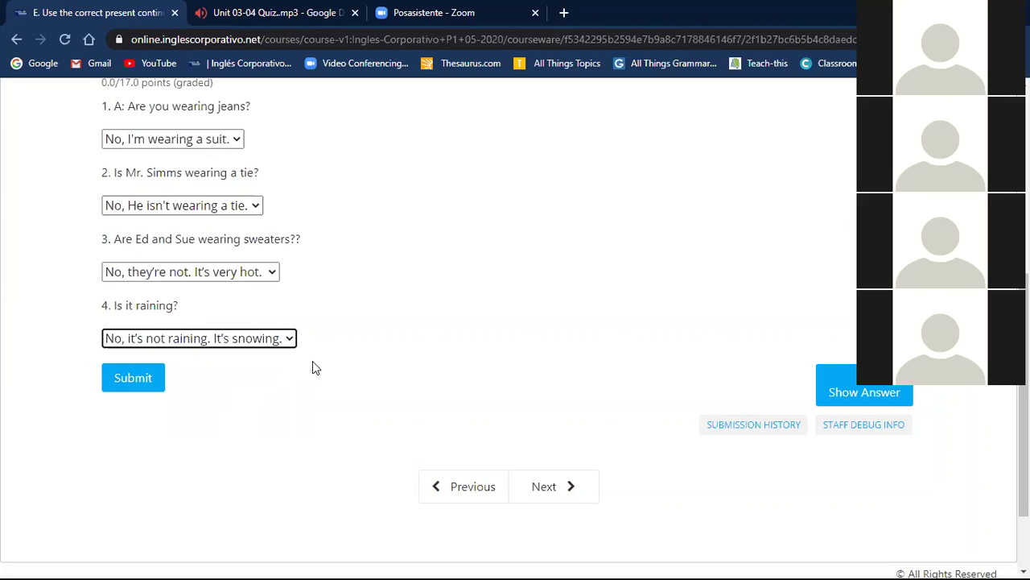
Look over the four part E answers and submit them for grading.
scroll(567, 318, "up", 1)
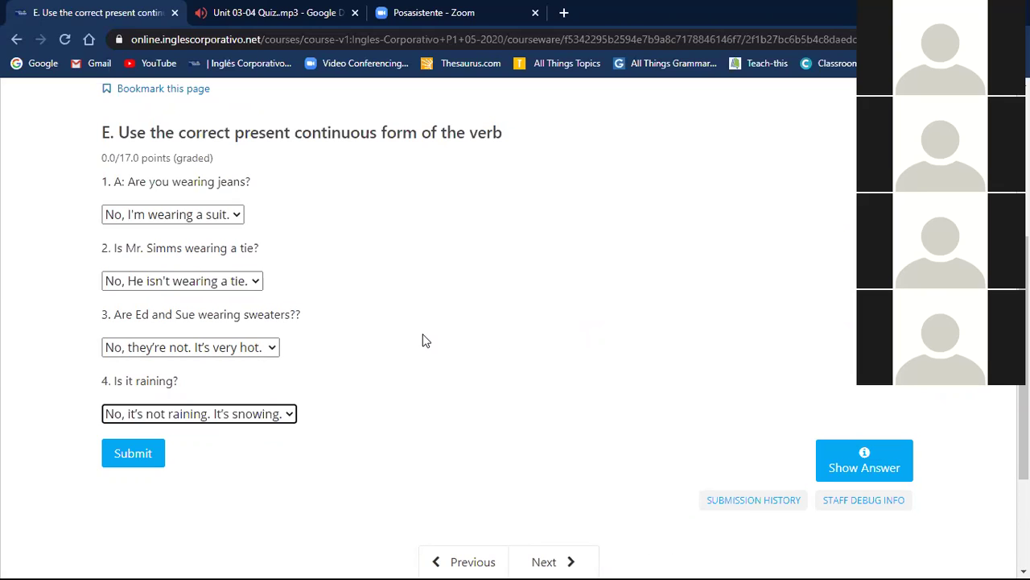
left_click(126, 456)
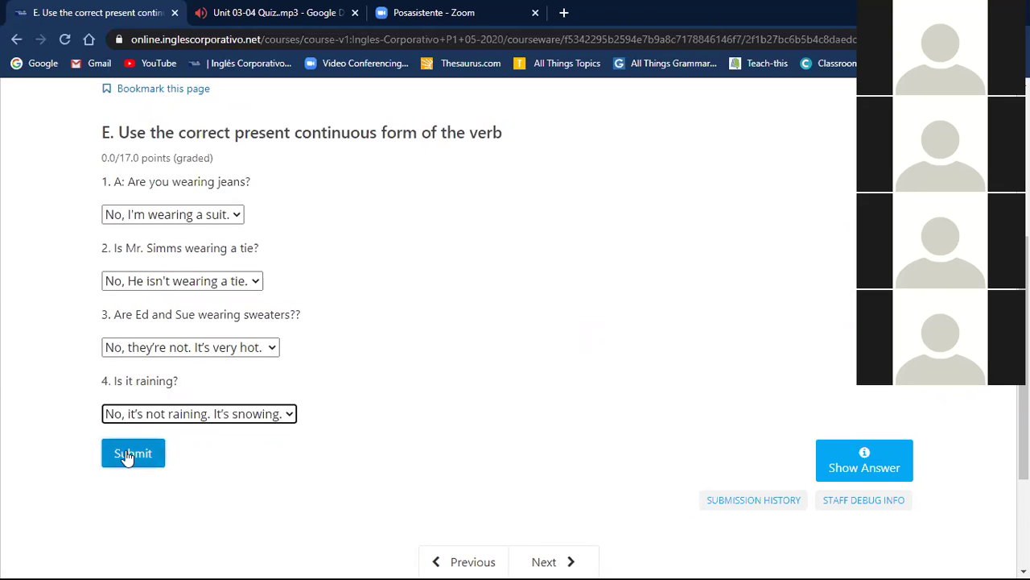
left_click(126, 454)
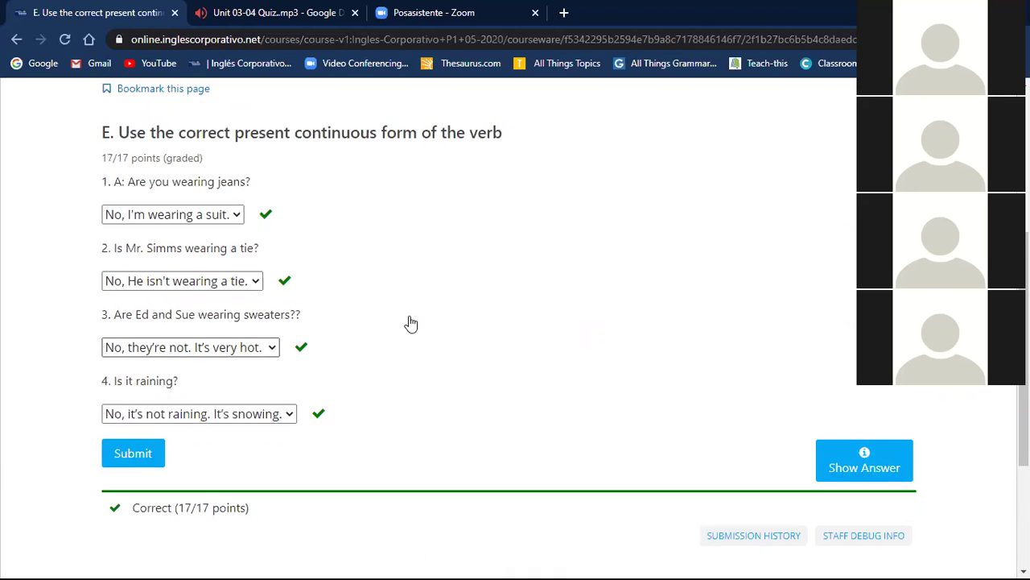
Close the "Unit 03-04 Quiz" audio page and go on to part F, "Select the correct time".
middle_click(334, 9)
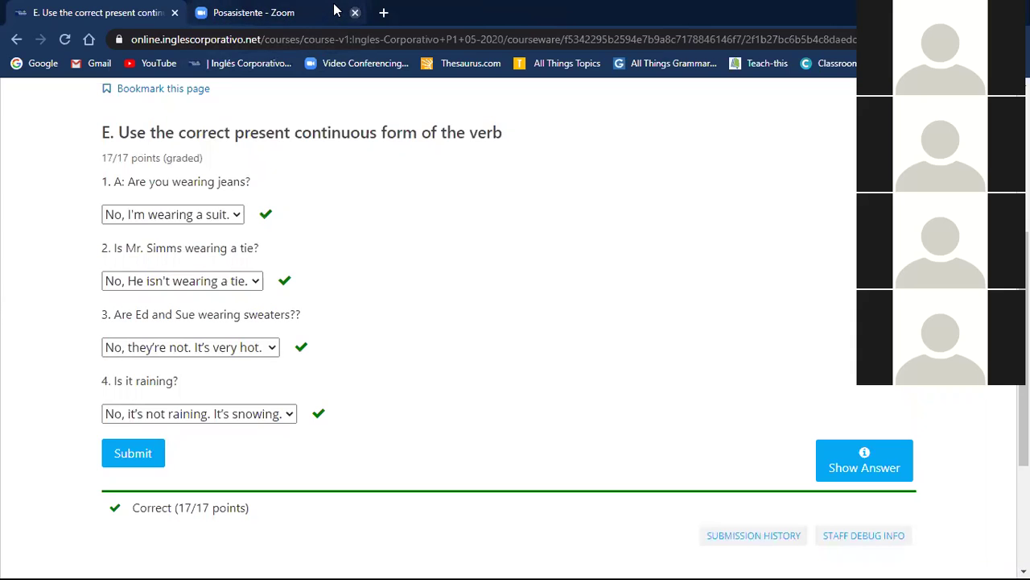
scroll(449, 298, "down", 2)
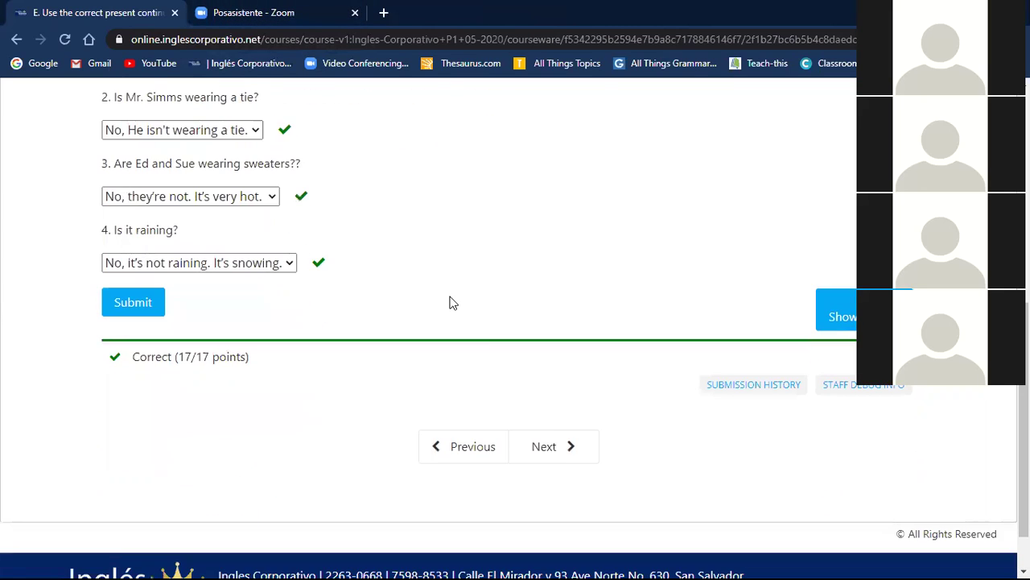
left_click(563, 449)
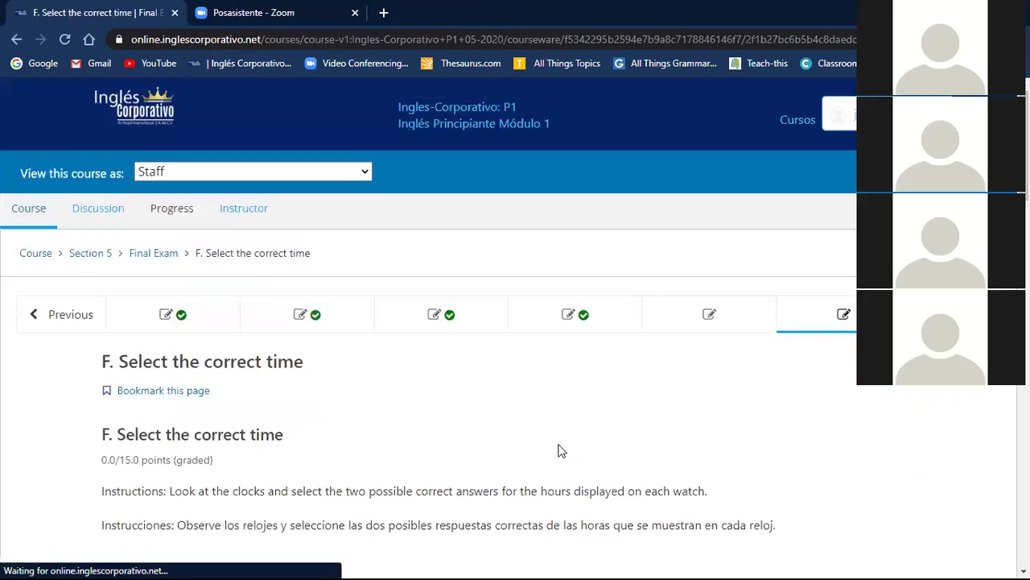
Read through the part F instructions, the worked clock example and the answer choices for clocks 2 to 4.
scroll(561, 399, "down", 2)
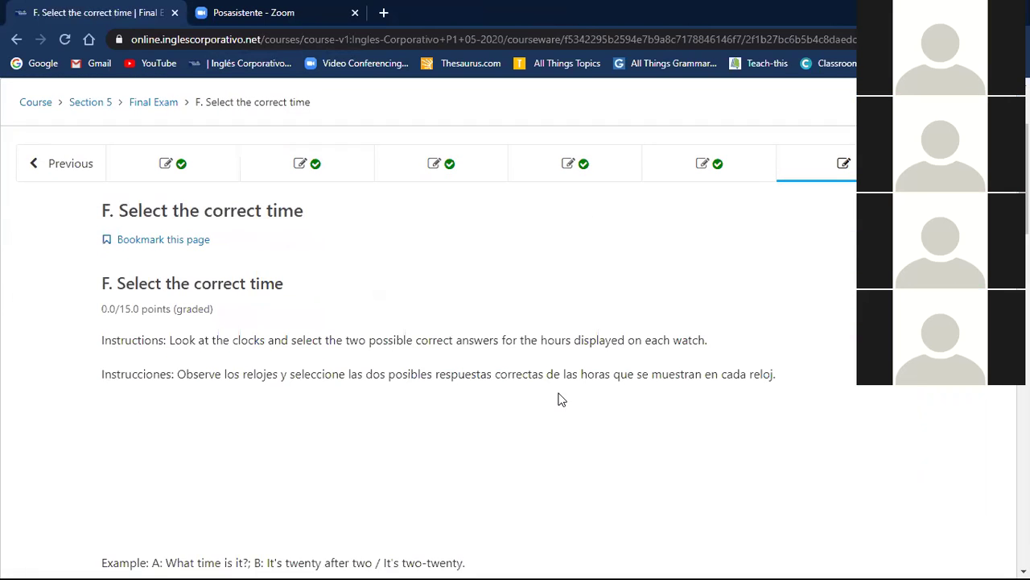
scroll(561, 399, "down", 2)
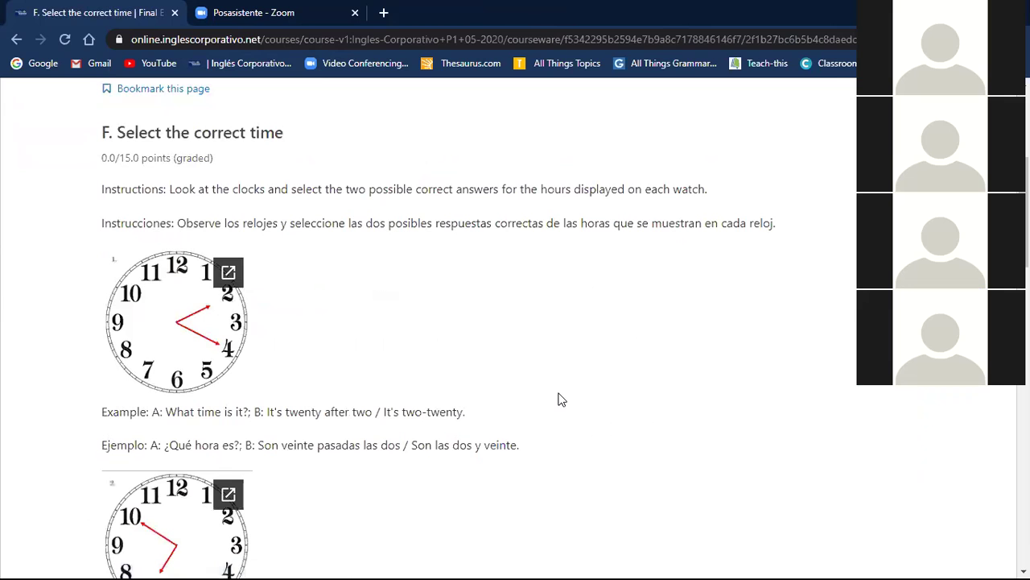
scroll(561, 400, "down", 1)
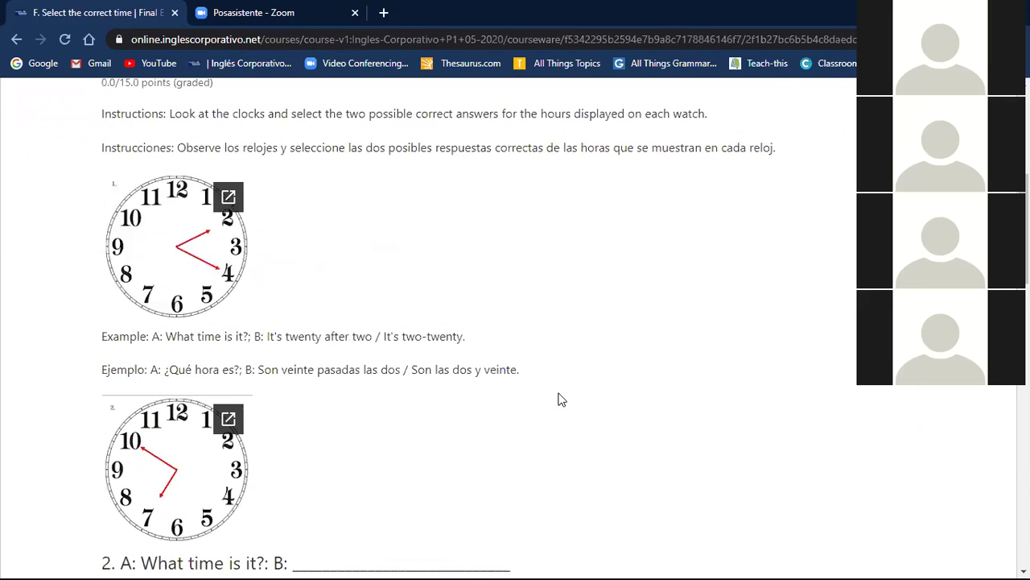
scroll(561, 399, "down", 1)
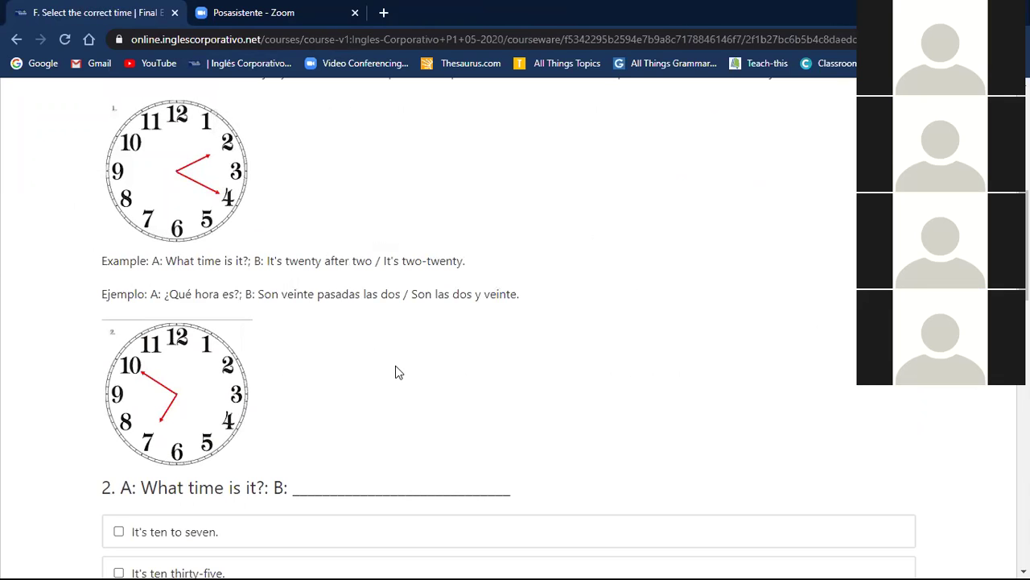
scroll(395, 372, "down", 12)
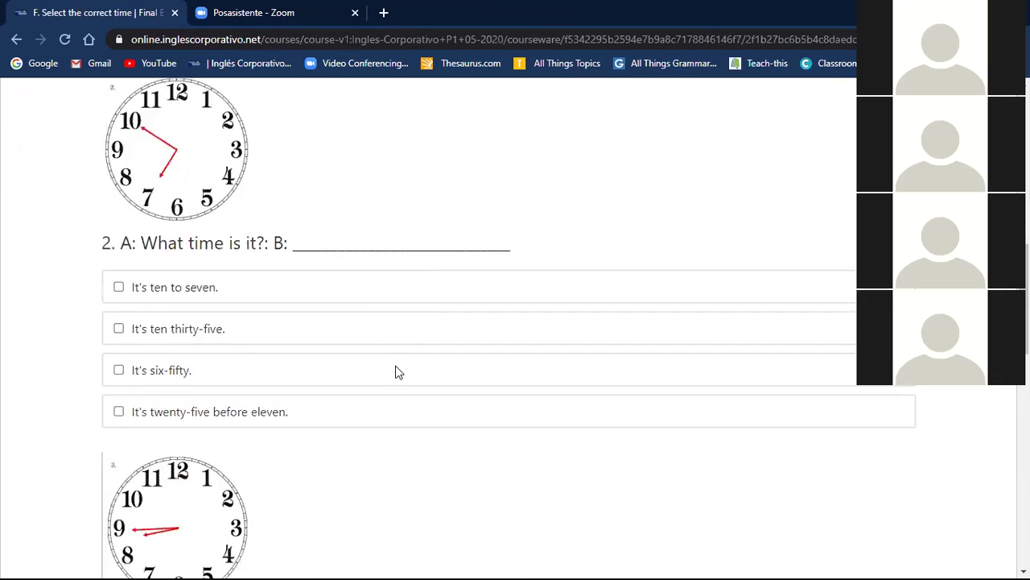
scroll(395, 372, "down", 4)
scroll(395, 372, "up", 15)
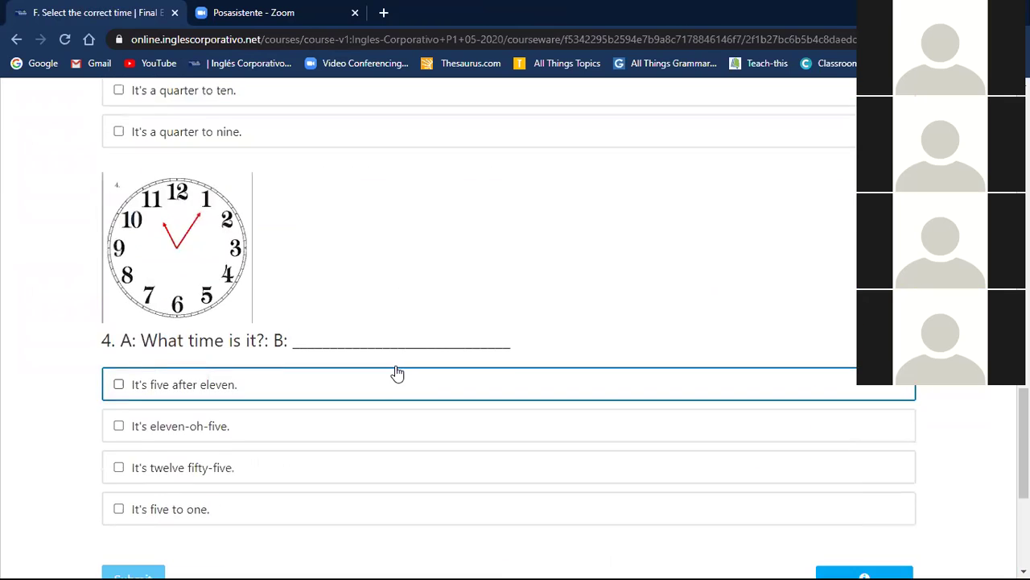
scroll(395, 372, "up", 5)
scroll(395, 372, "down", 2)
scroll(395, 372, "down", 1)
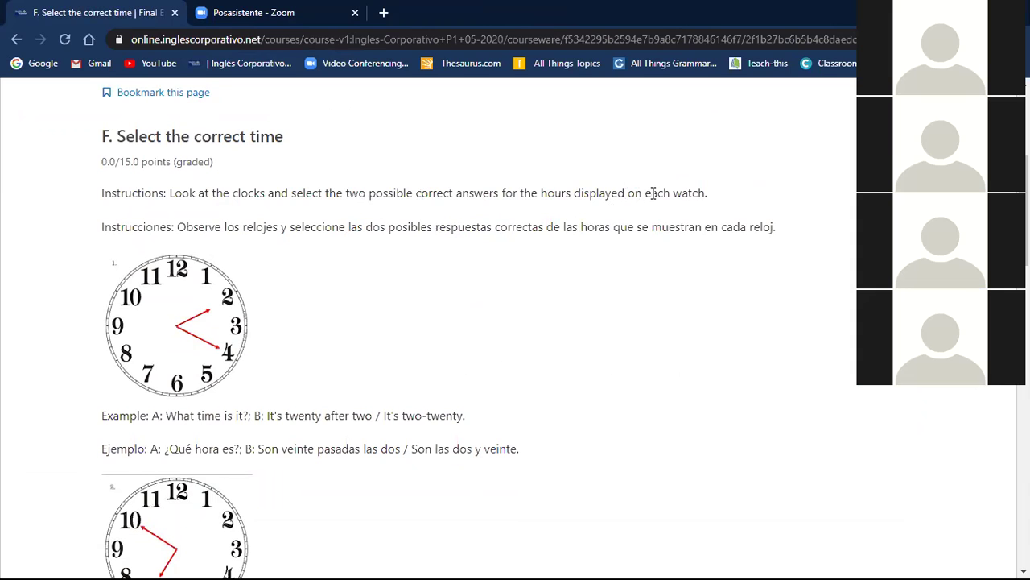
Review the example answers and select "It's ten to seven." for clock 2 in part F.
scroll(652, 193, "down", 2)
scroll(649, 194, "down", 2)
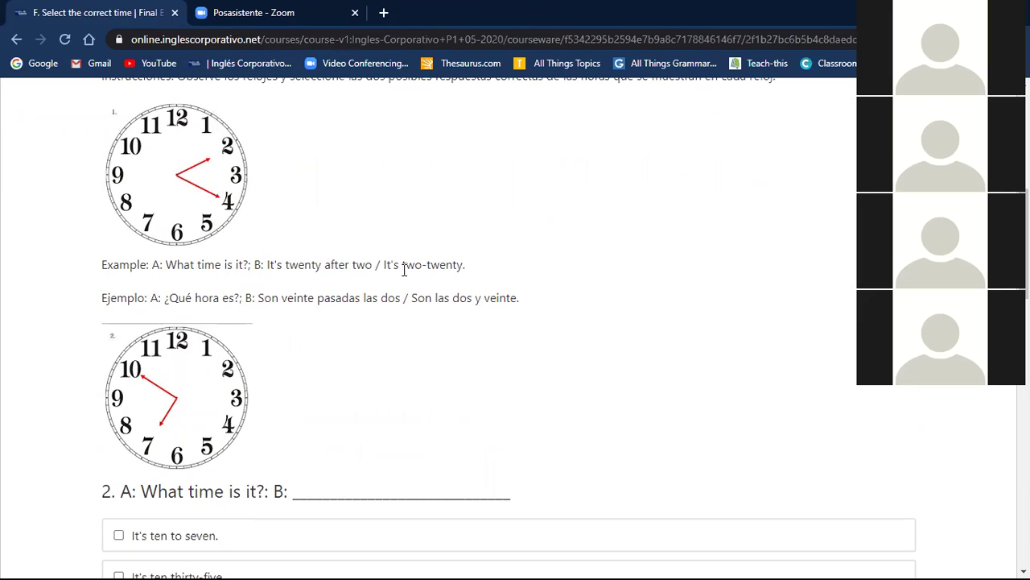
scroll(390, 293, "down", 3)
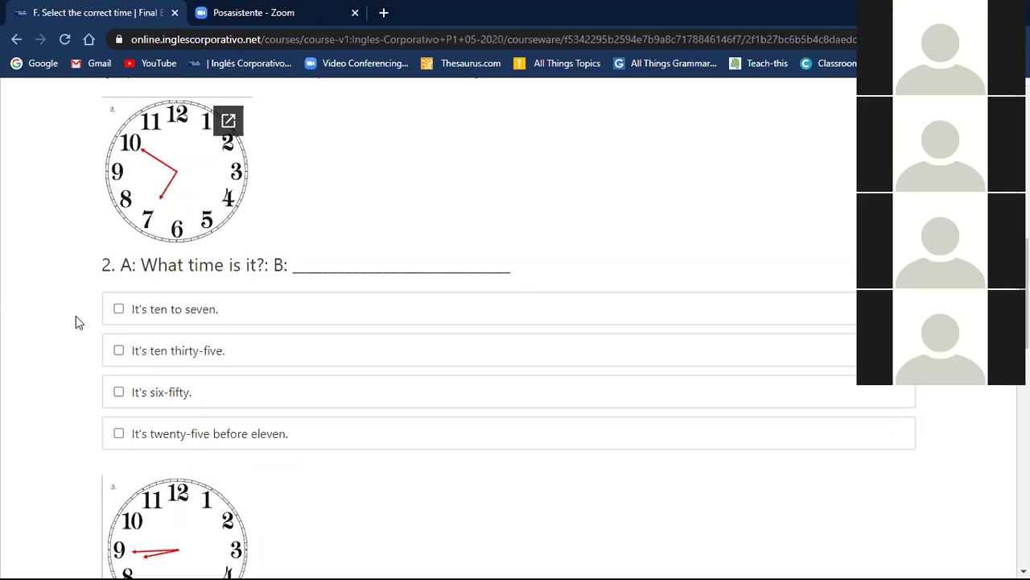
left_click(119, 310)
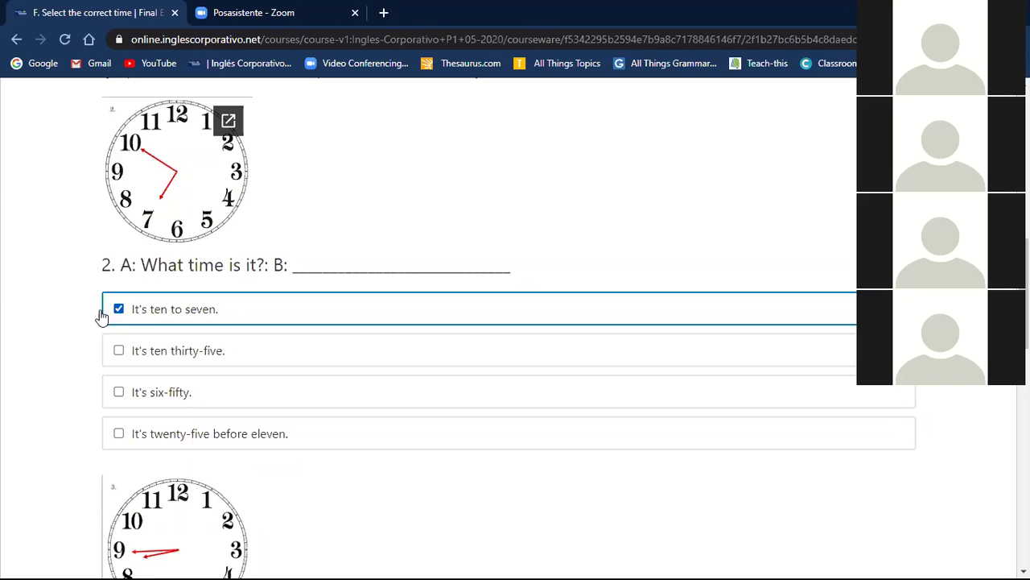